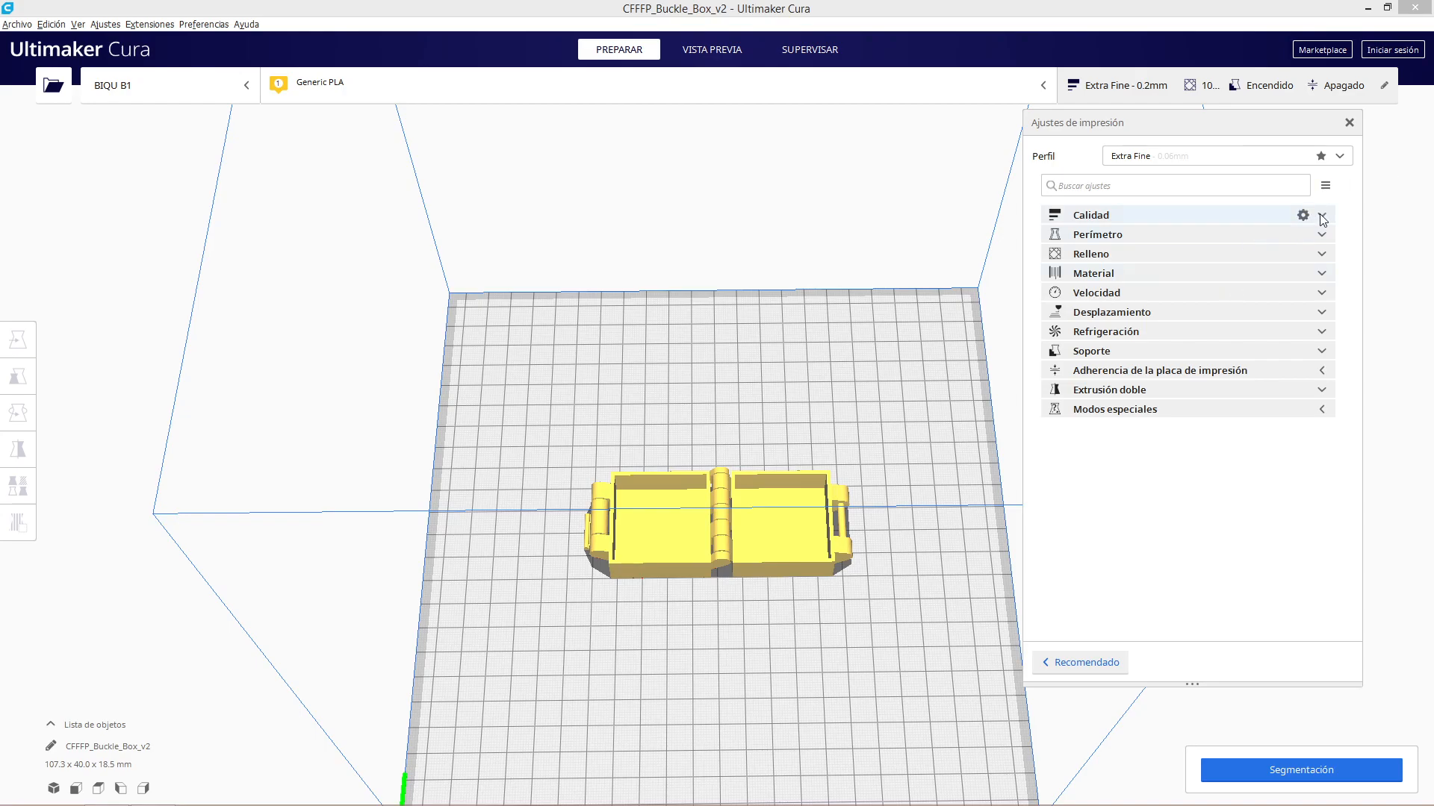
Expand the Material and Velocidad groups in the print settings
{"action": "left_click", "coordinate": [1322, 274]}
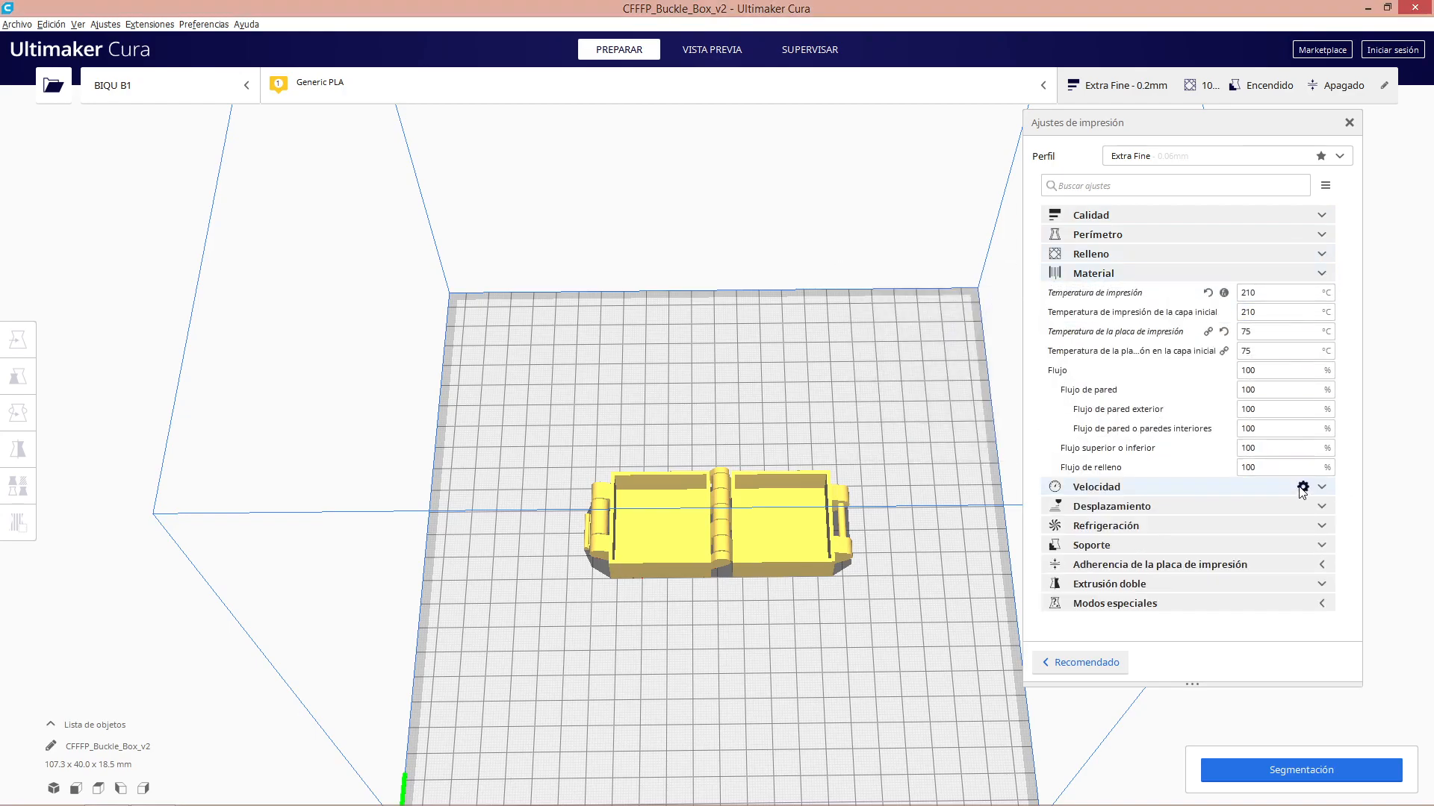
{"action": "left_click", "coordinate": [1322, 487]}
{"action": "scroll", "coordinate": [1178, 321], "scroll_direction": "down", "scroll_amount": 2}
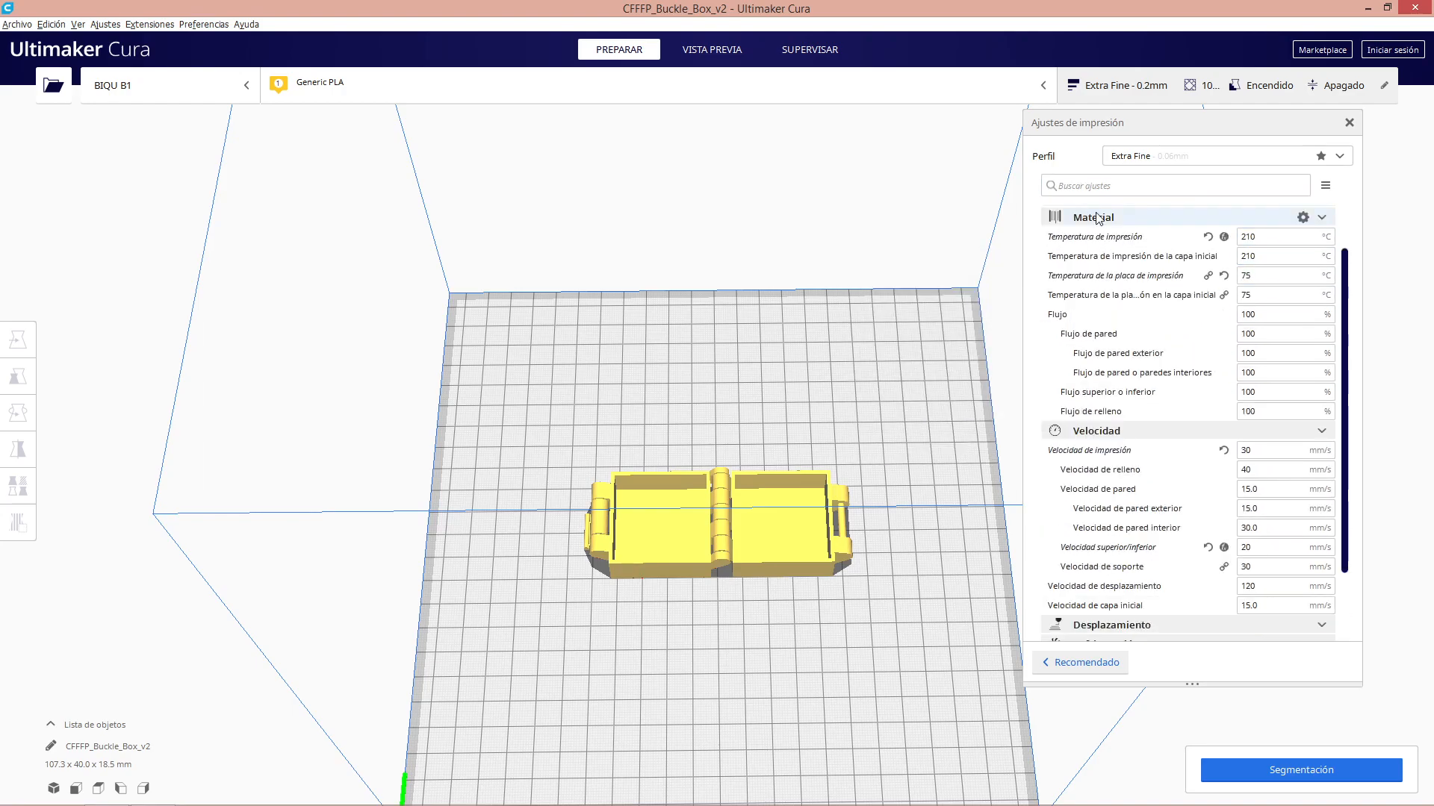
{"action": "mouse_move", "coordinate": [1127, 447]}
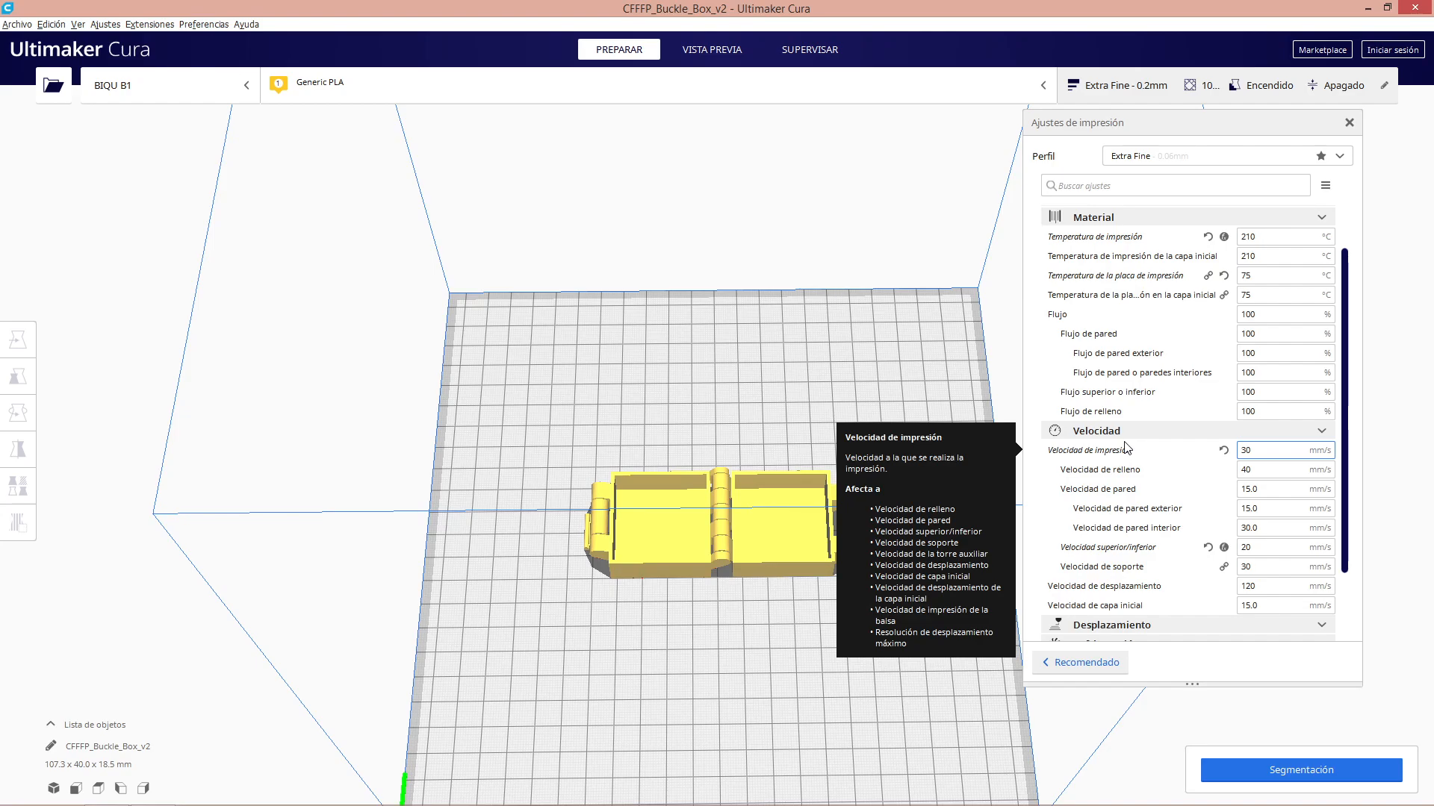
Set the print speed (Velocidad de impresión) to 60 mm/s
{"action": "double_click", "coordinate": [1247, 451]}
{"action": "left_click", "coordinate": [1262, 453]}
{"action": "left_click_drag", "start_coordinate": [1262, 452], "coordinate": [1244, 455]}
{"action": "left_click", "coordinate": [1259, 451]}
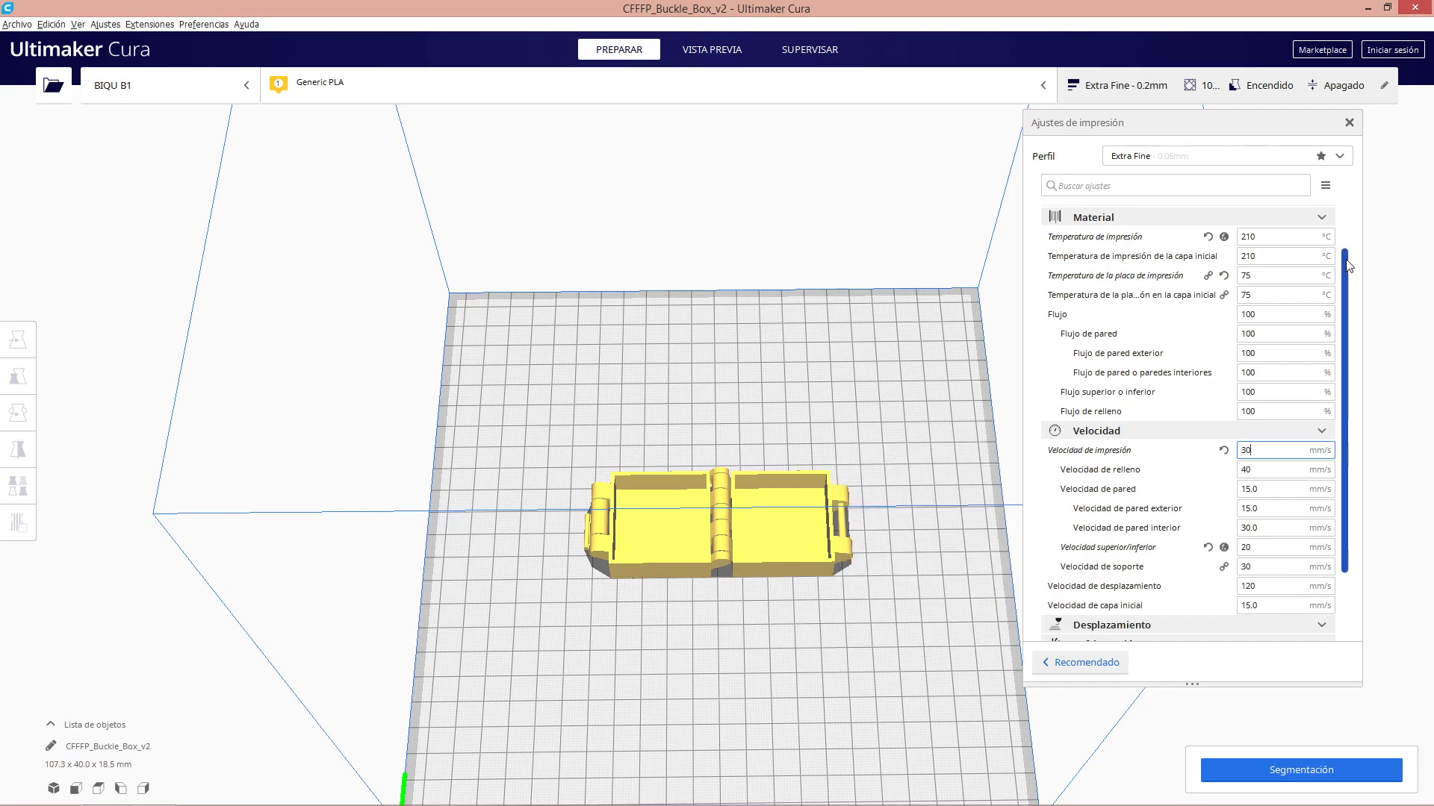
{"action": "left_click", "coordinate": [1259, 237]}
{"action": "left_click_drag", "start_coordinate": [1259, 238], "coordinate": [1246, 238]}
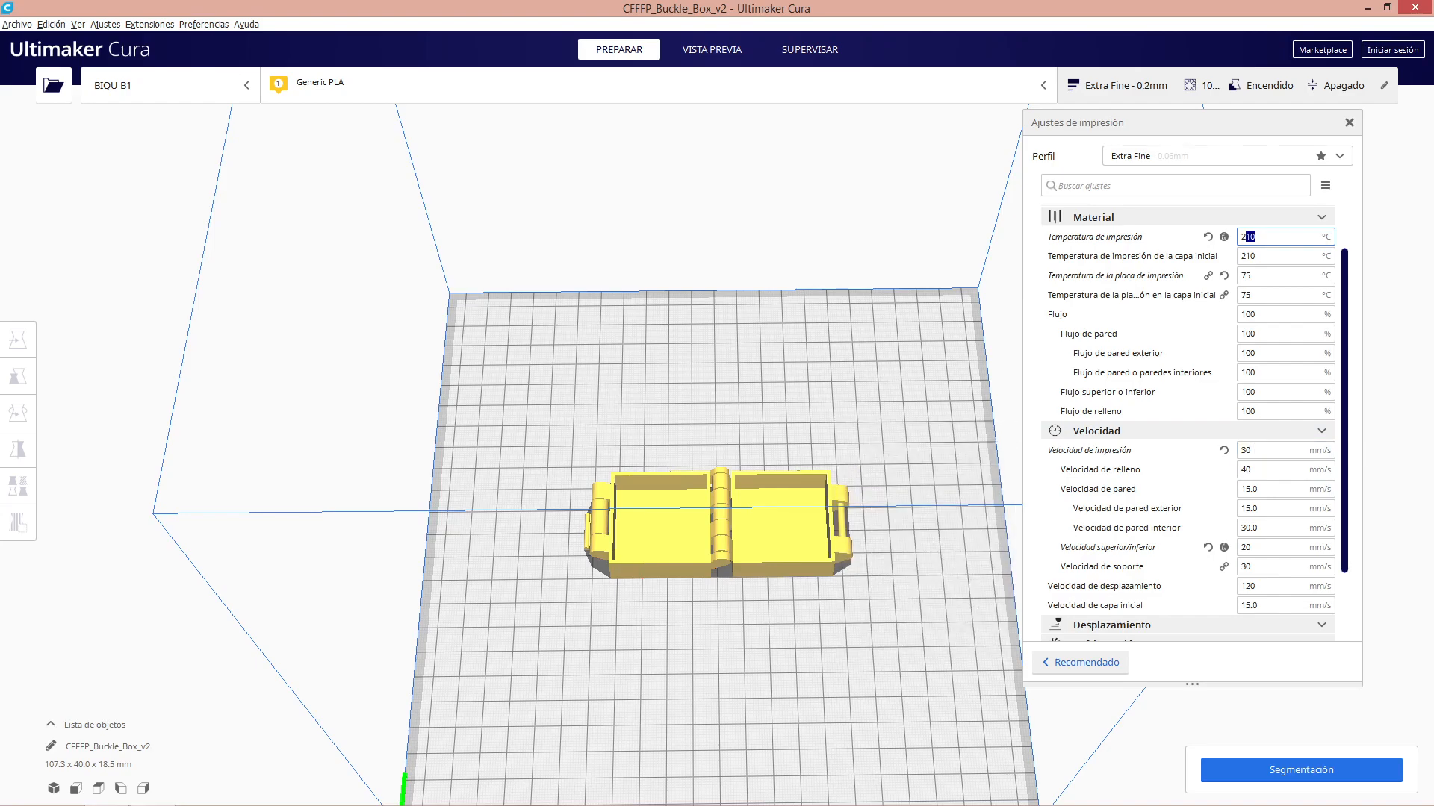
{"action": "left_click", "coordinate": [1262, 455]}
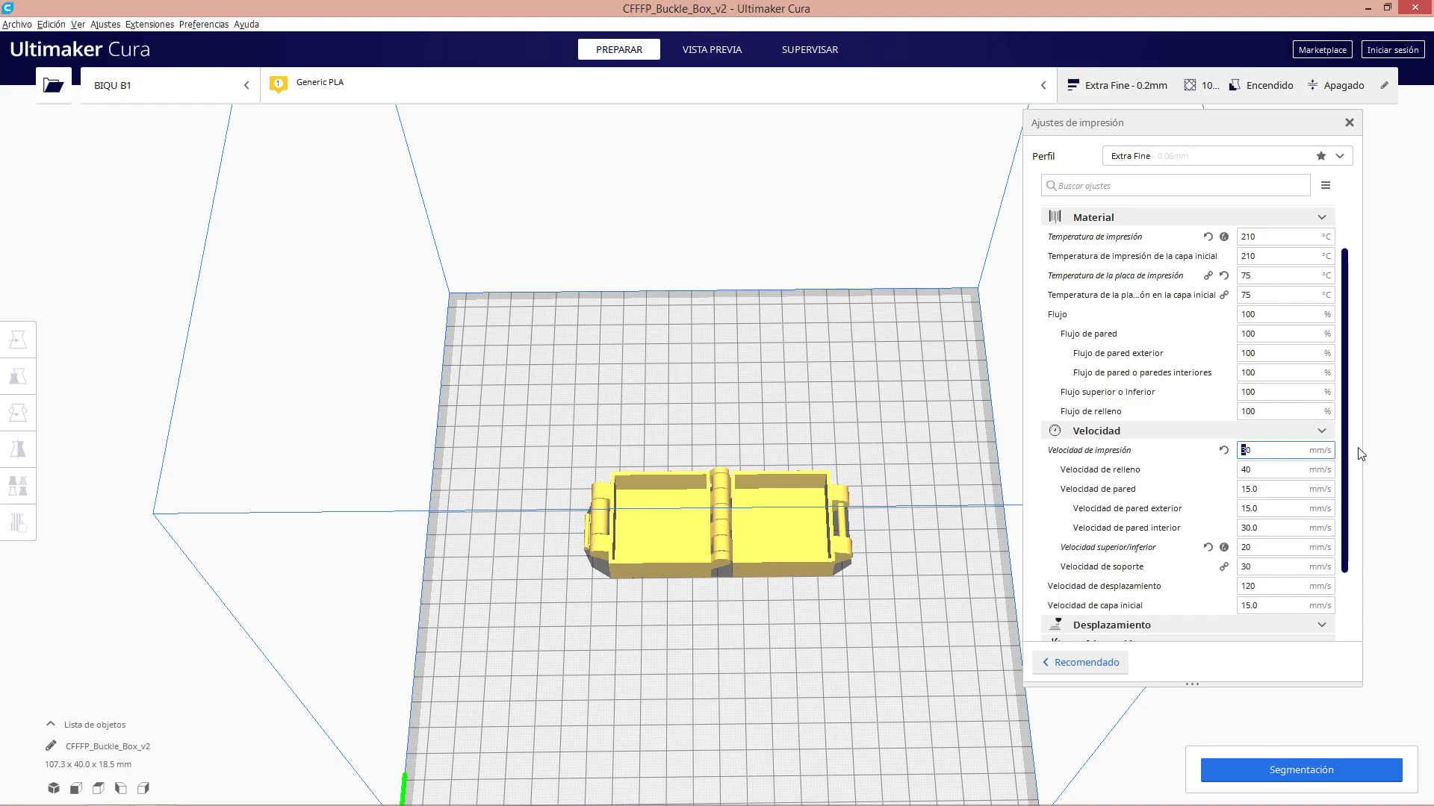
{"action": "type", "text": "6"}
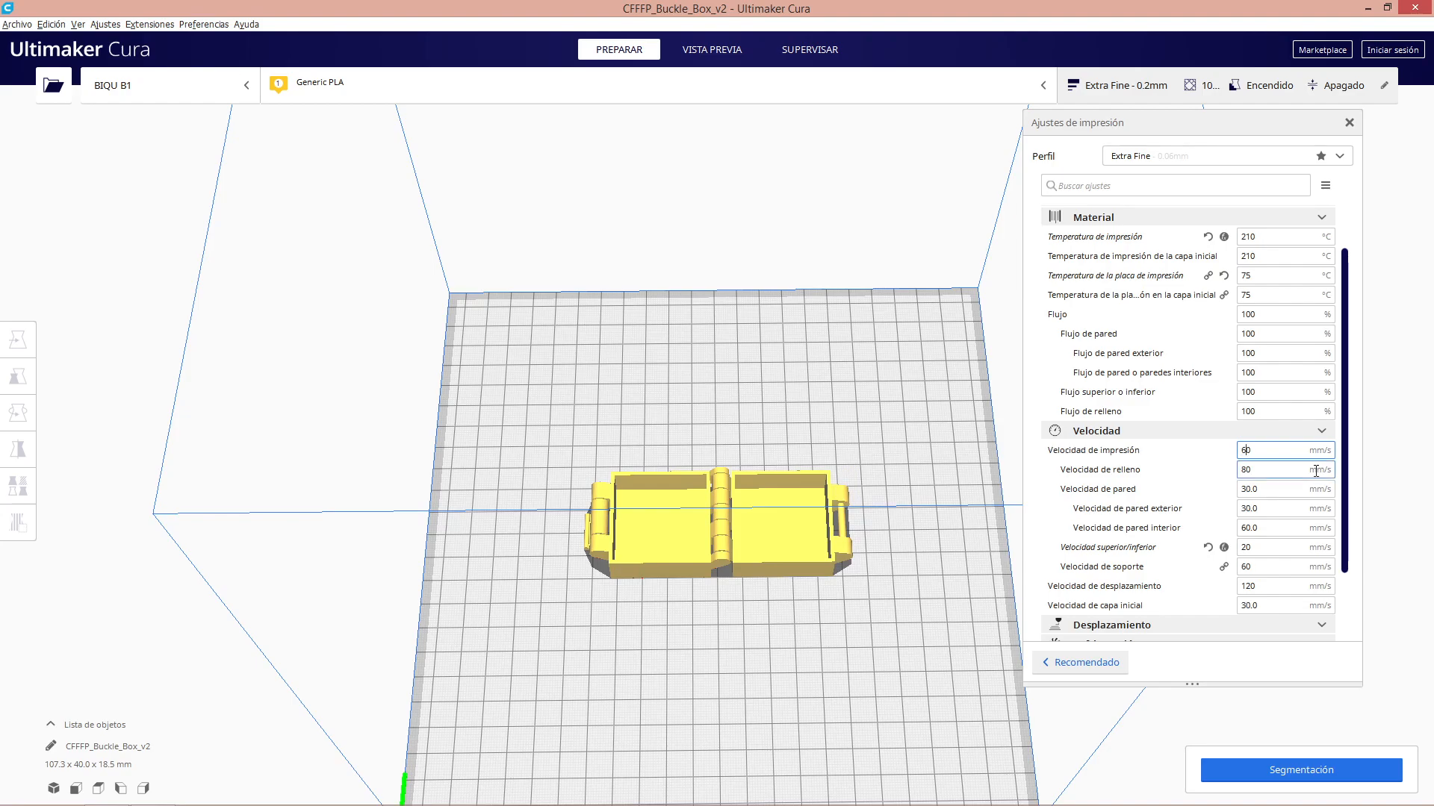
Set the printing temperature (Temperatura de impresión) to 195 °C
{"action": "left_click", "coordinate": [1249, 237]}
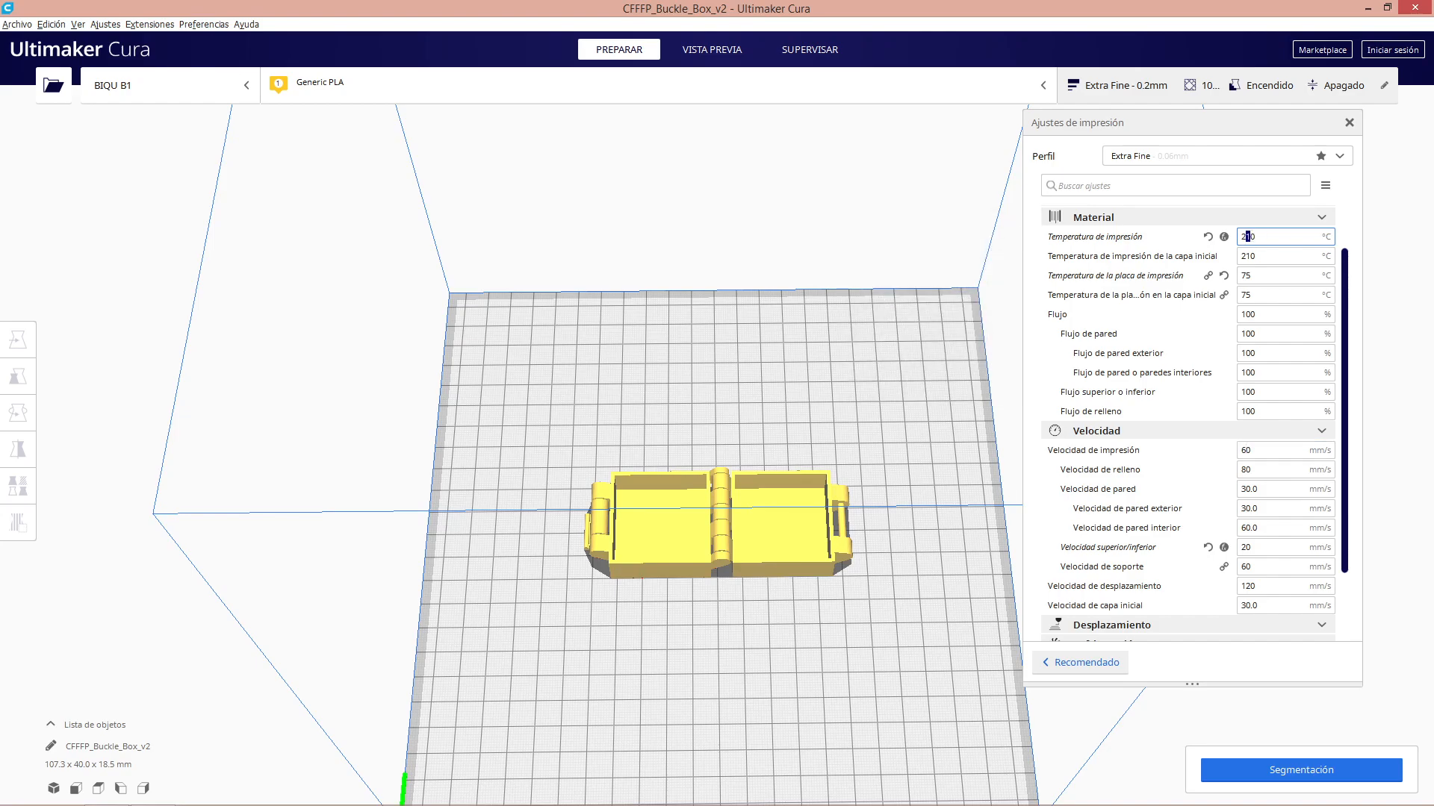
{"action": "key", "text": "BackSpace"}
{"action": "key", "text": "BackSpace"}
{"action": "type", "text": "195"}
{"action": "scroll", "coordinate": [1395, 311], "scroll_direction": "up", "scroll_amount": 1}
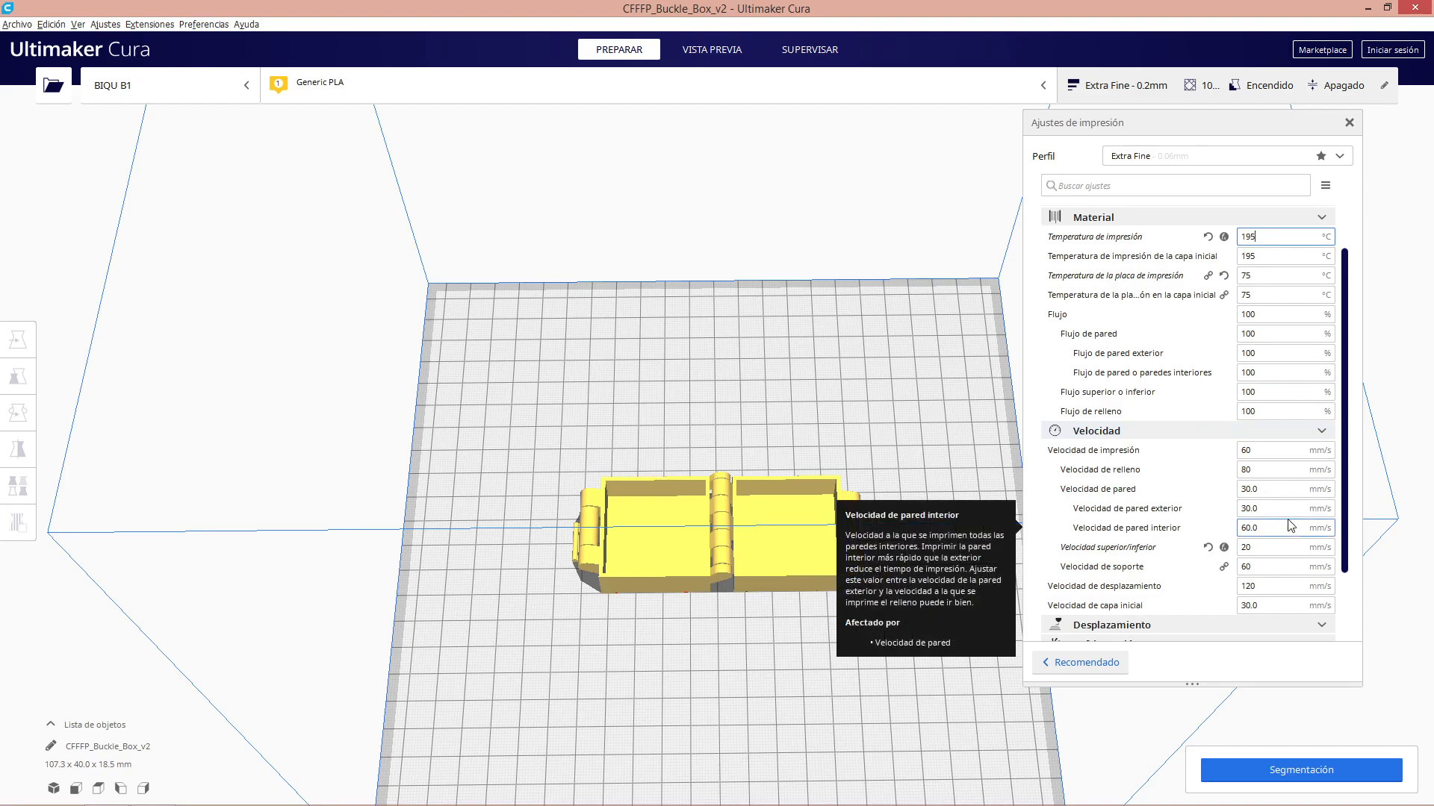
Set the printing temperature (Temperatura de impresión) to 220 °C
{"action": "double_click", "coordinate": [1245, 236]}
{"action": "type", "text": "220"}
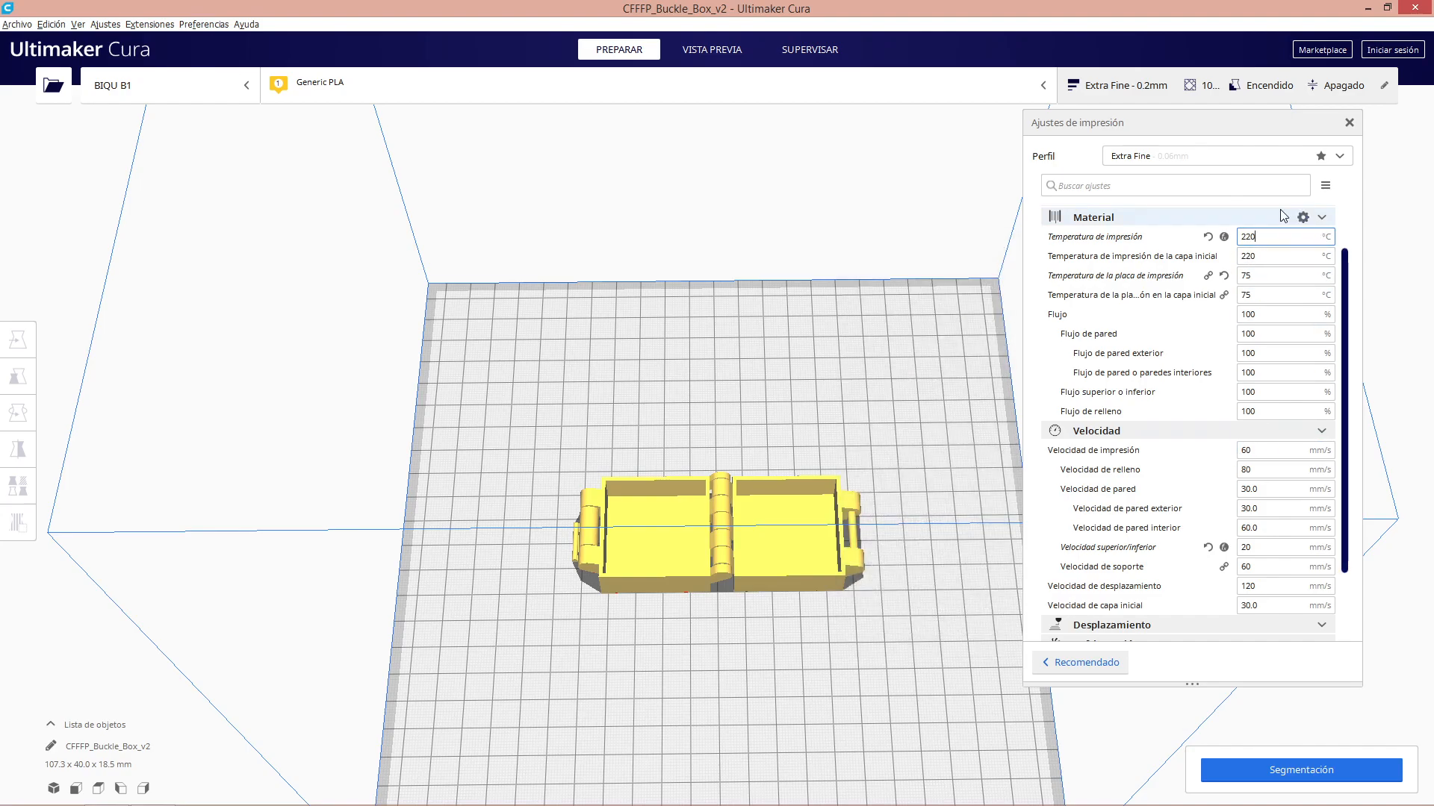
Expand the Desplazamiento settings and review the retraction options, including layer-change retraction and retraction distance
{"action": "left_click_drag", "start_coordinate": [1344, 297], "coordinate": [1343, 363]}
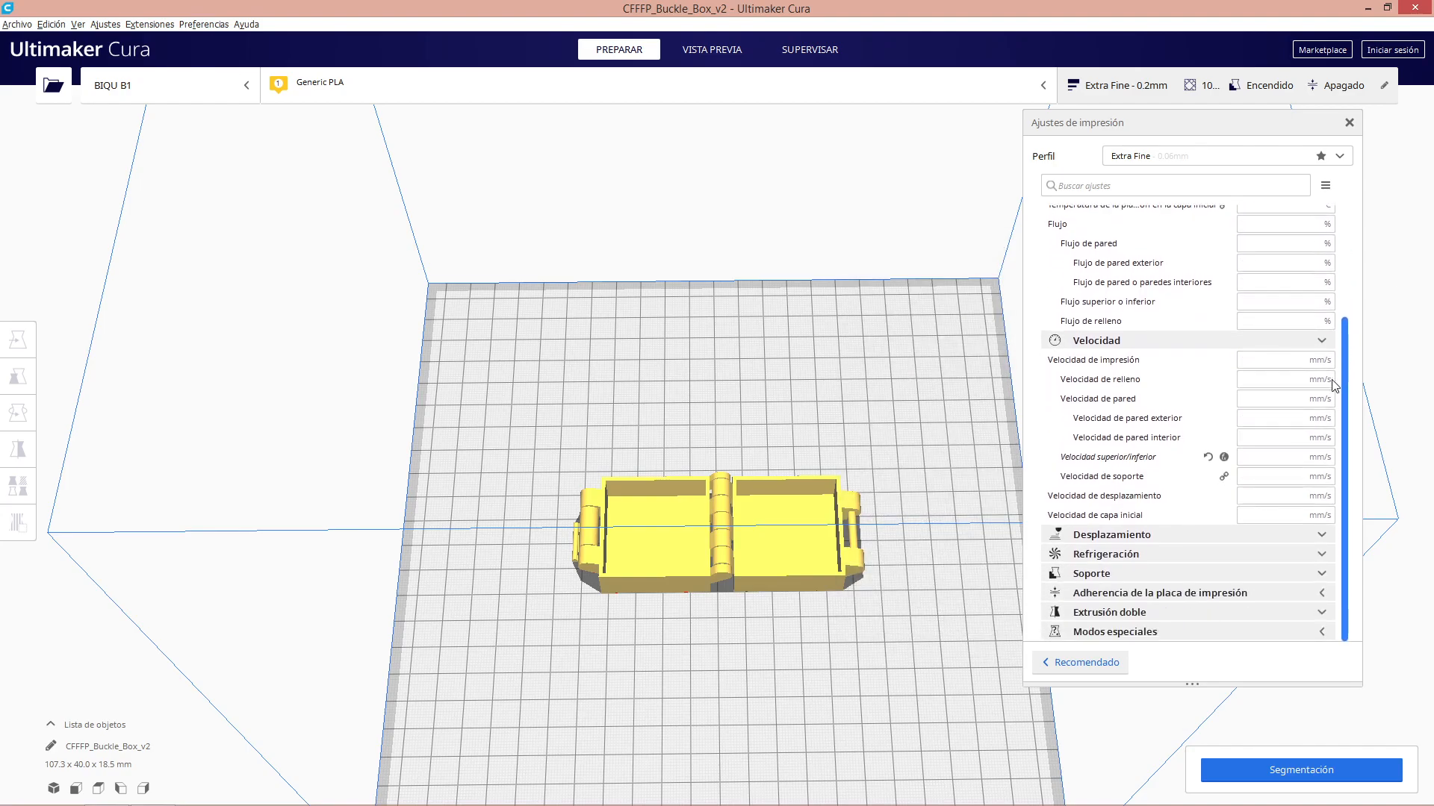
{"action": "left_click", "coordinate": [1322, 535]}
{"action": "scroll", "coordinate": [1243, 388], "scroll_direction": "down", "scroll_amount": 5}
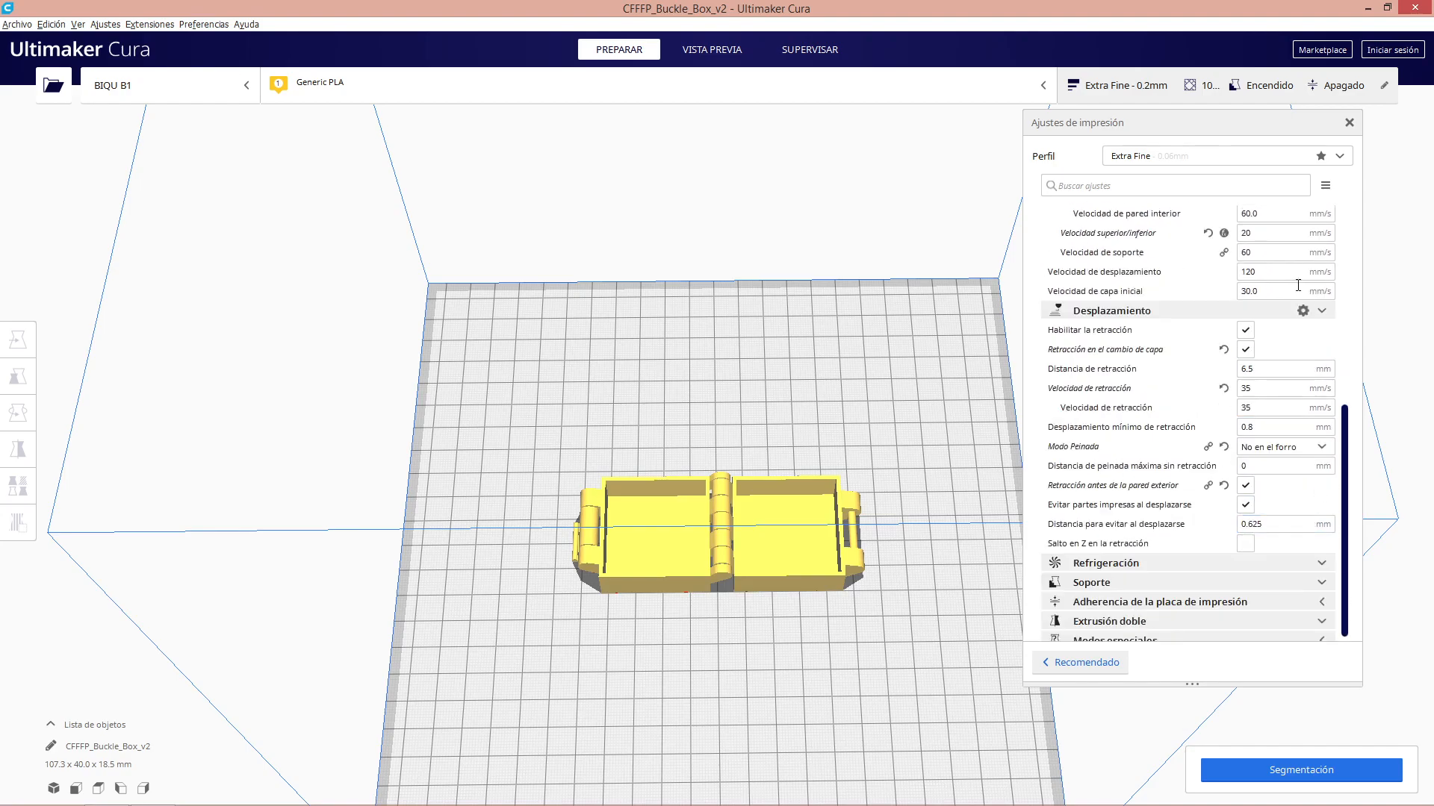
{"action": "left_click", "coordinate": [1244, 349]}
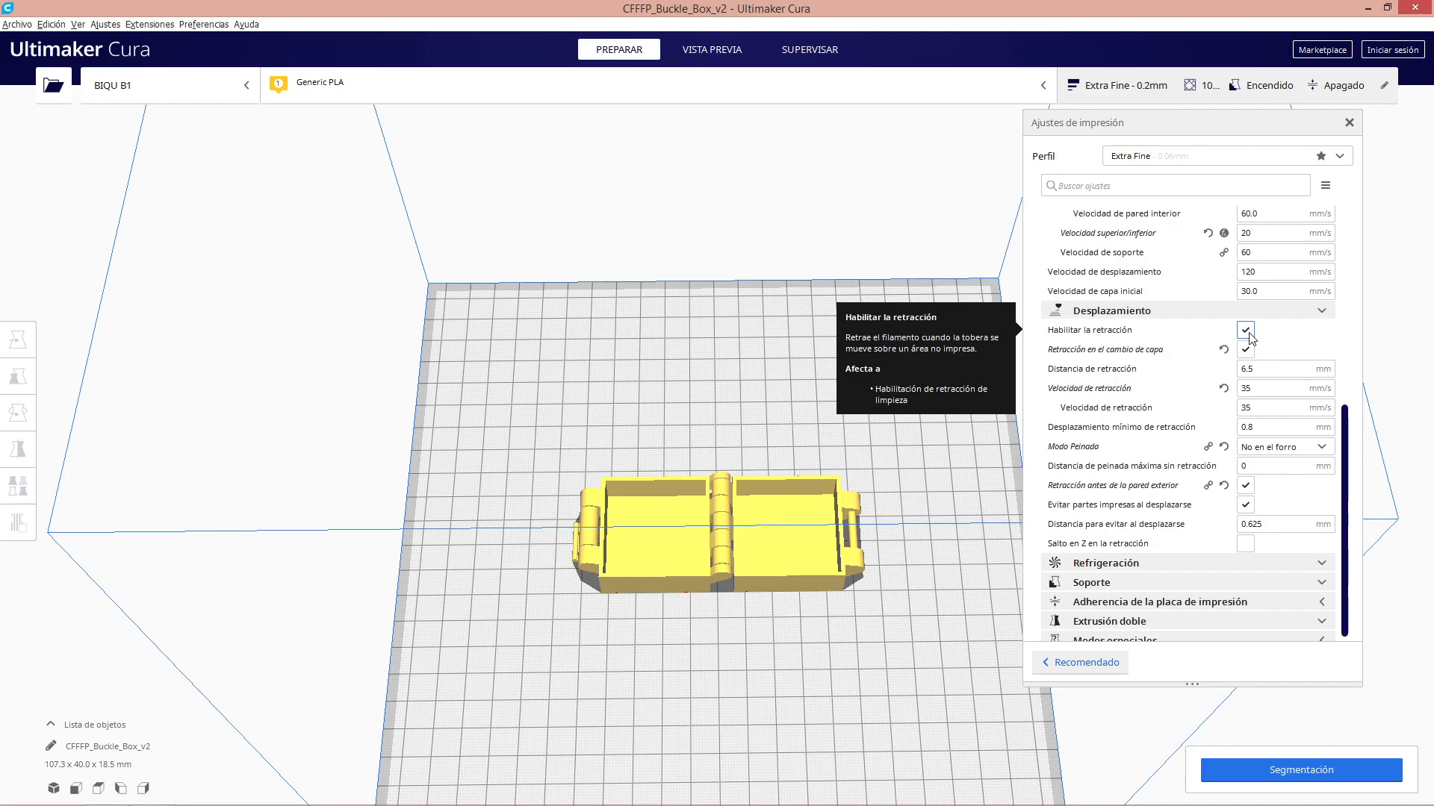
{"action": "left_click", "coordinate": [1261, 368]}
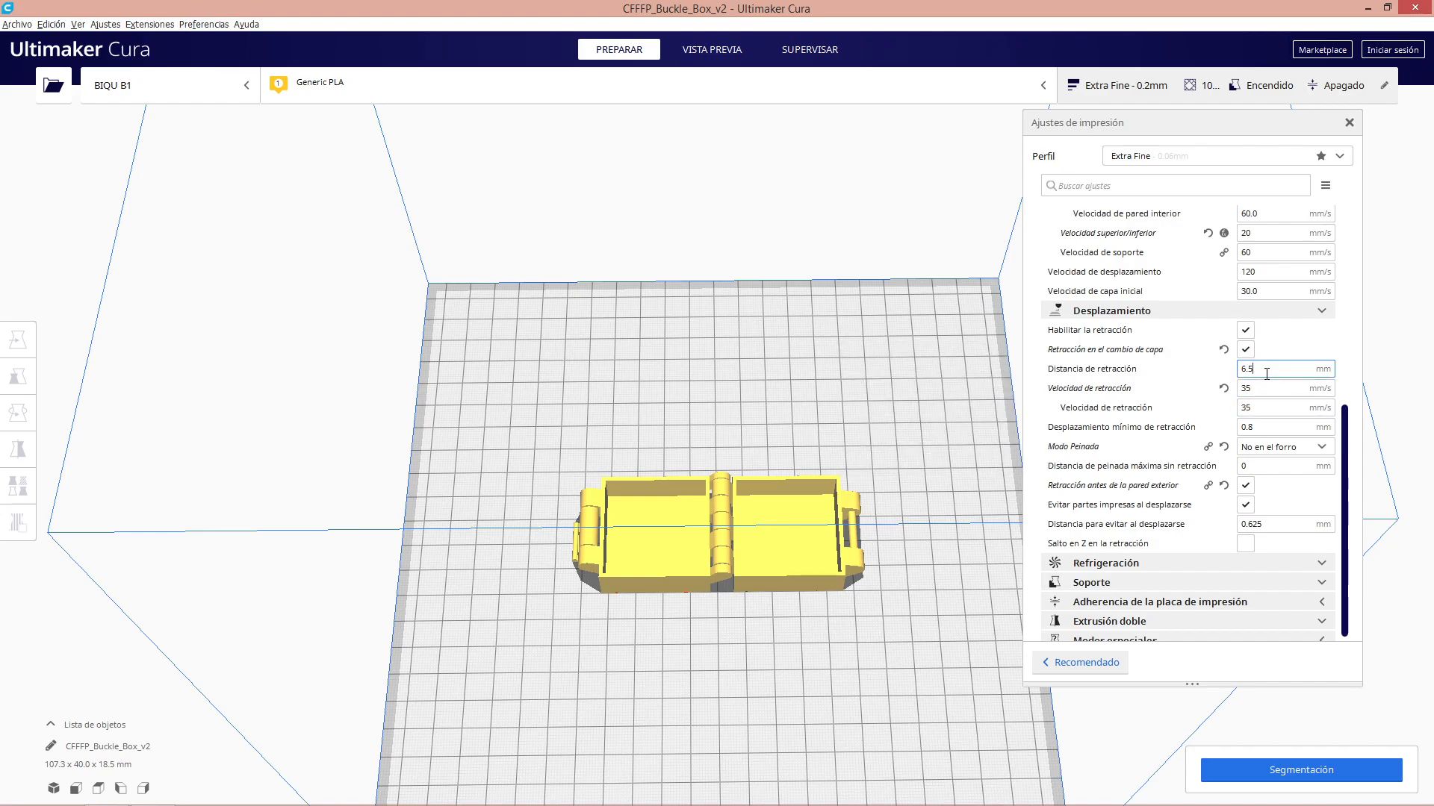
{"action": "key", "text": "Tab"}
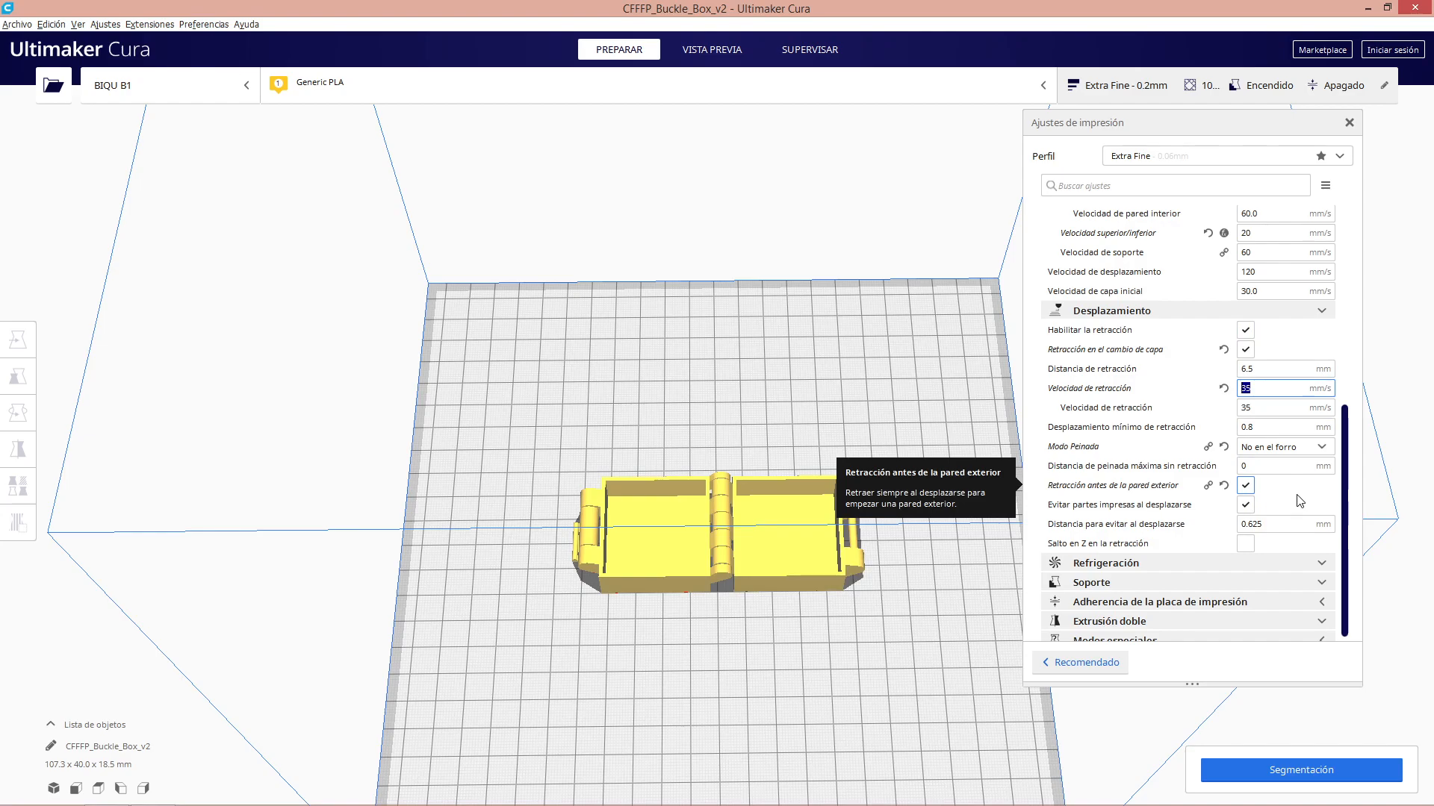
Set the retraction speed to 20 mm/s and the retraction distance to 4 mm
{"action": "left_click", "coordinate": [1261, 389]}
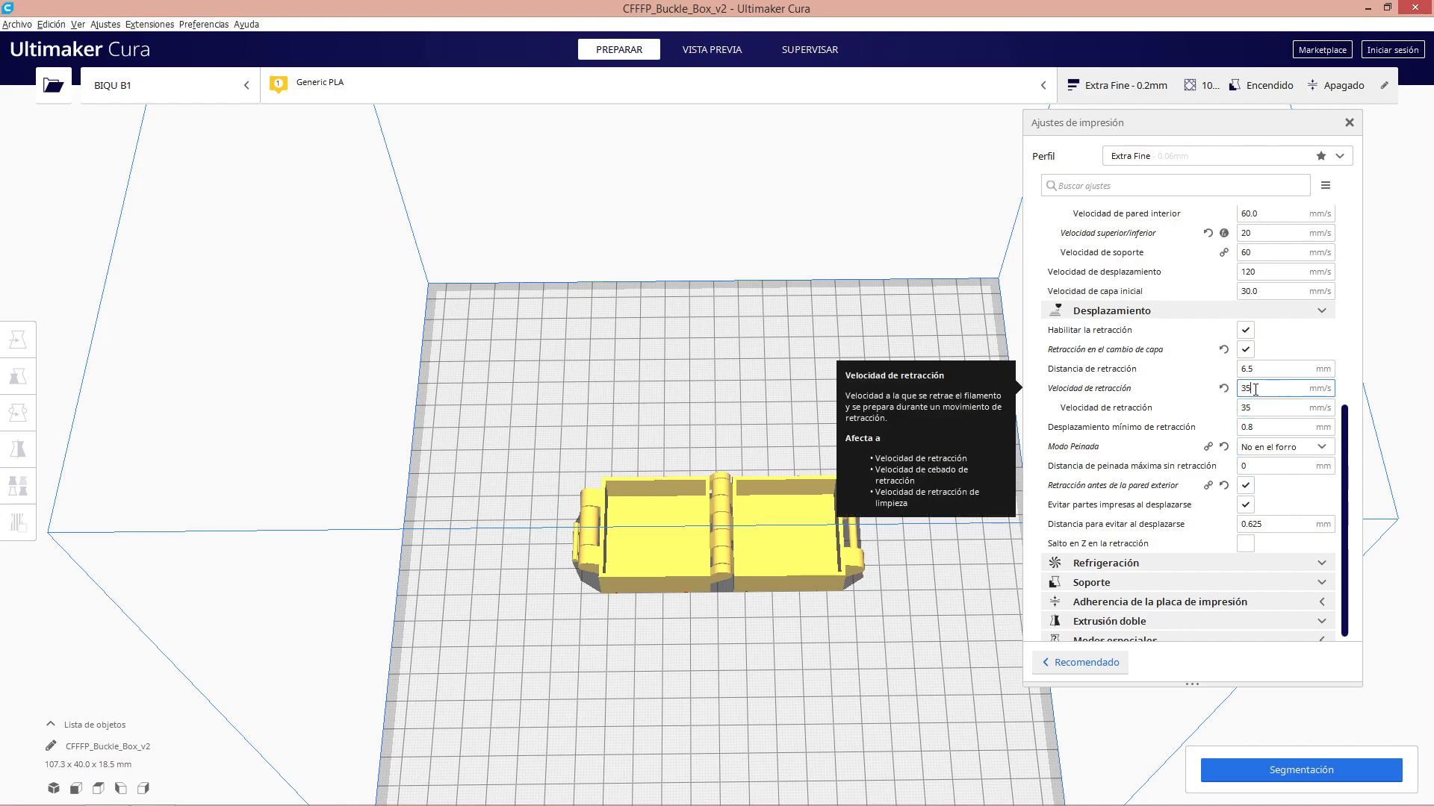
{"action": "double_click", "coordinate": [1250, 389]}
{"action": "type", "text": "15"}
{"action": "double_click", "coordinate": [1281, 389]}
{"action": "type", "text": "20"}
{"action": "double_click", "coordinate": [1257, 369]}
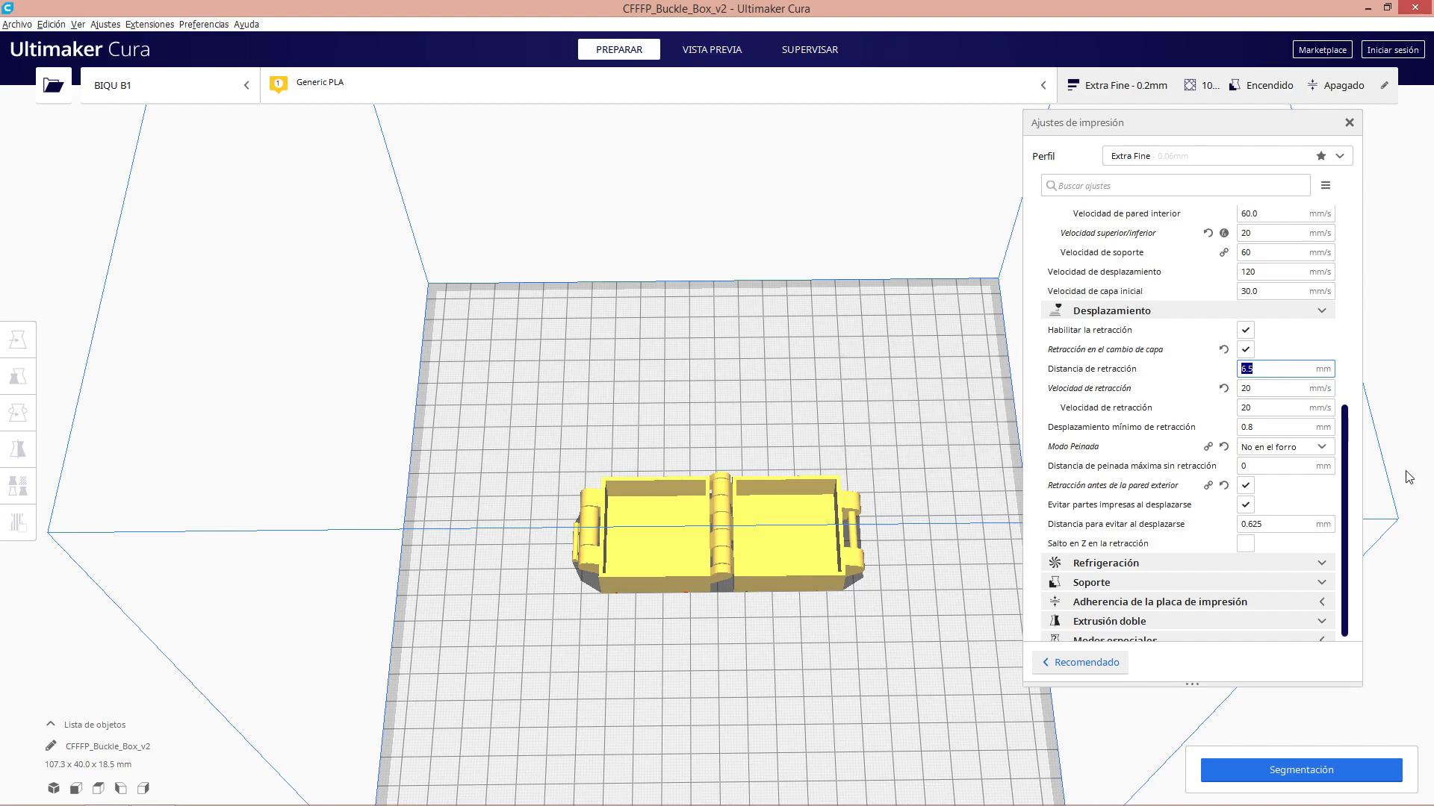
{"action": "type", "text": "4"}
Set the retraction distance to 6.5 mm and the retraction speed to 40 mm/s
{"action": "left_click_drag", "start_coordinate": [1253, 369], "coordinate": [1232, 369]}
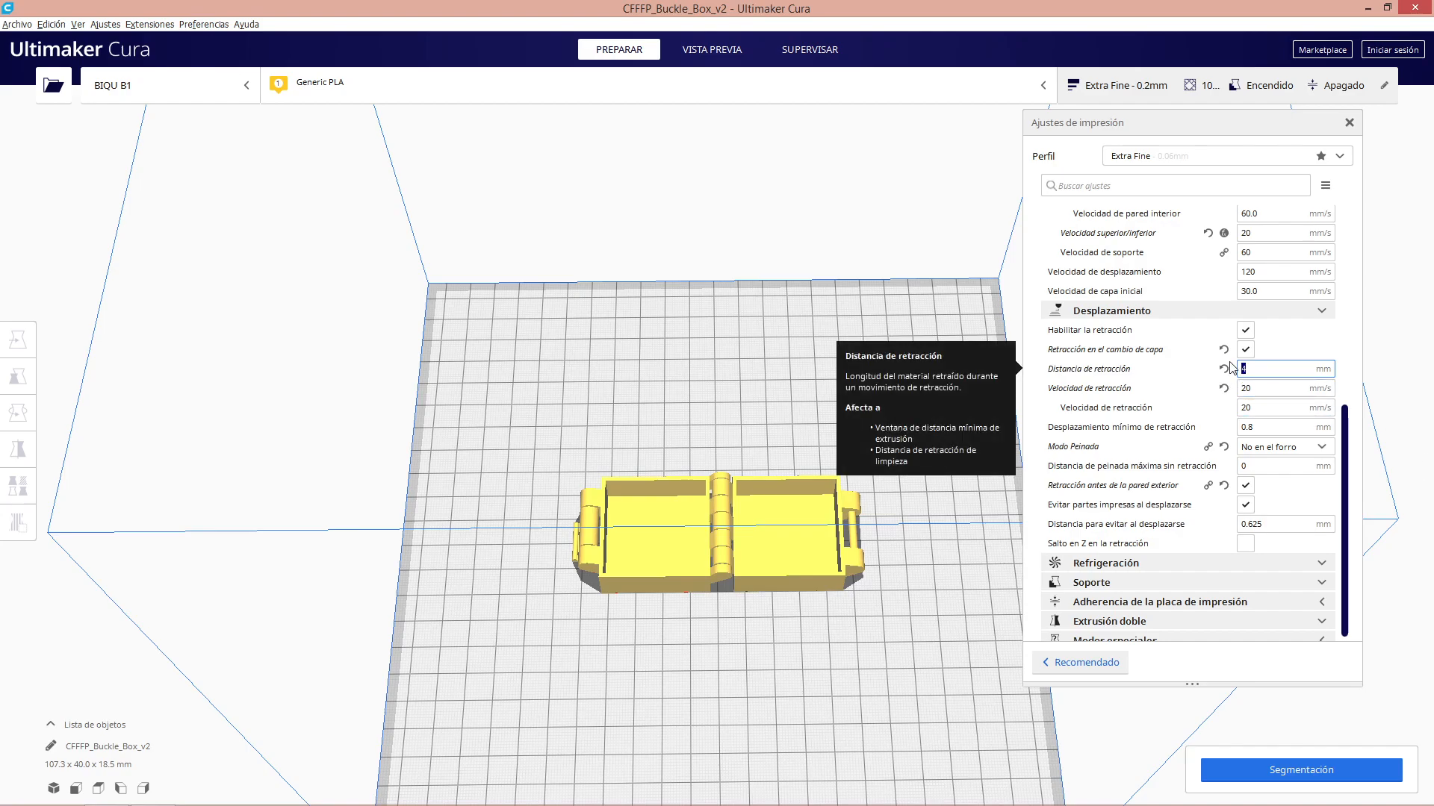
{"action": "type", "text": "6.5"}
{"action": "key", "text": "Tab"}
{"action": "type", "text": "3540"}
{"action": "key", "text": "BackSpace"}
{"action": "key", "text": "BackSpace"}
{"action": "key", "text": "BackSpace"}
{"action": "type", "text": "40"}
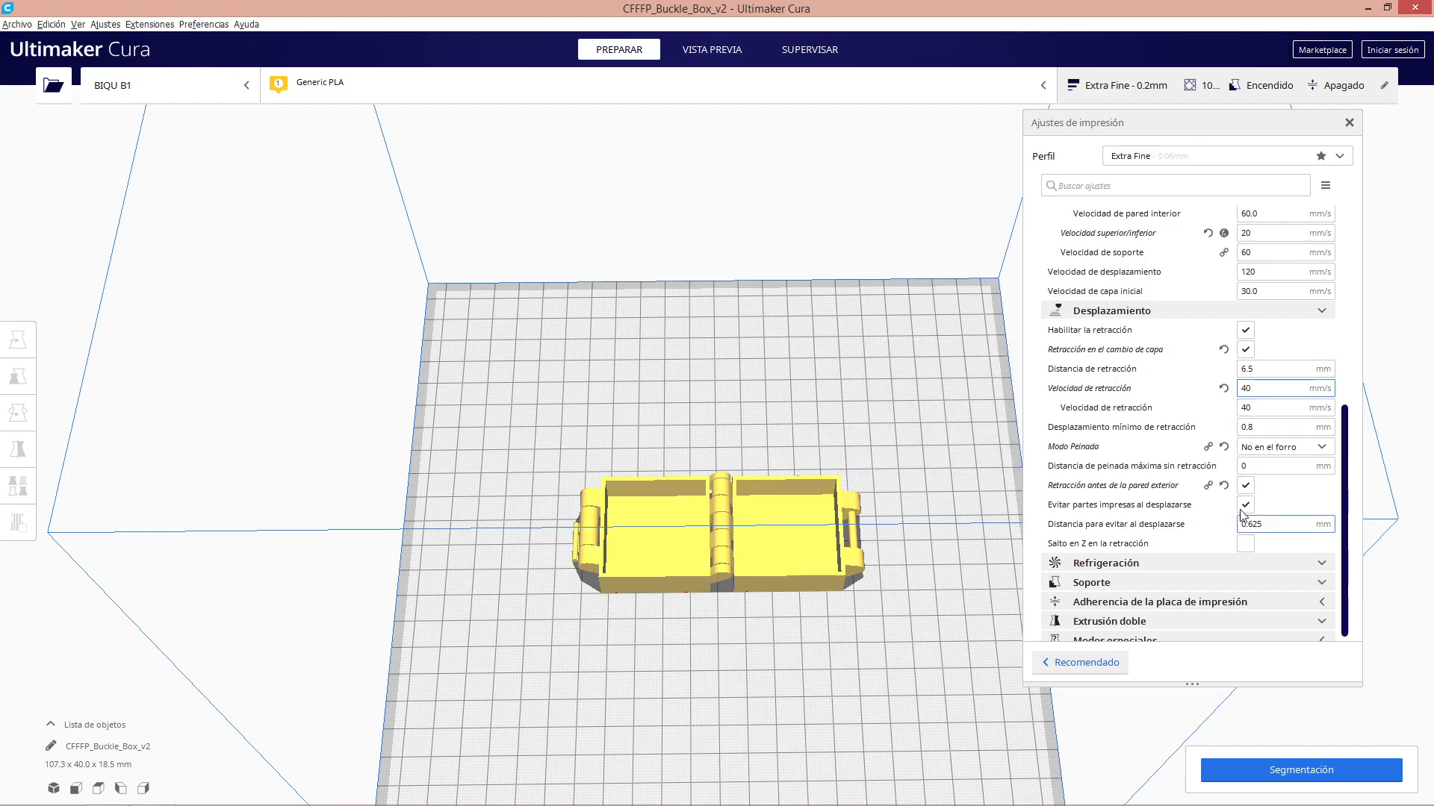
Review the available options for the combing mode (Modo Peinada) without choosing a different one
{"action": "left_click", "coordinate": [1260, 448]}
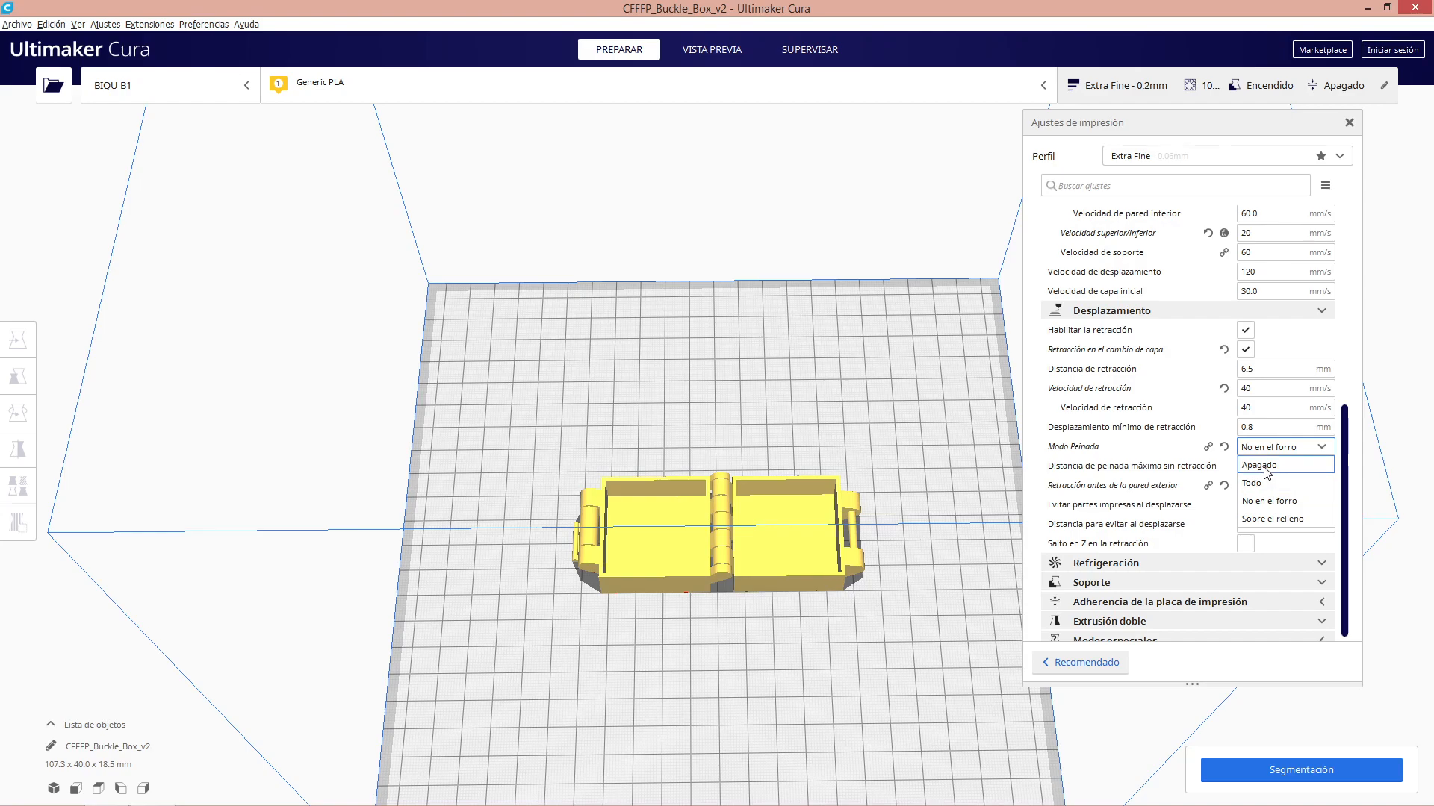
{"action": "left_click", "coordinate": [1321, 448]}
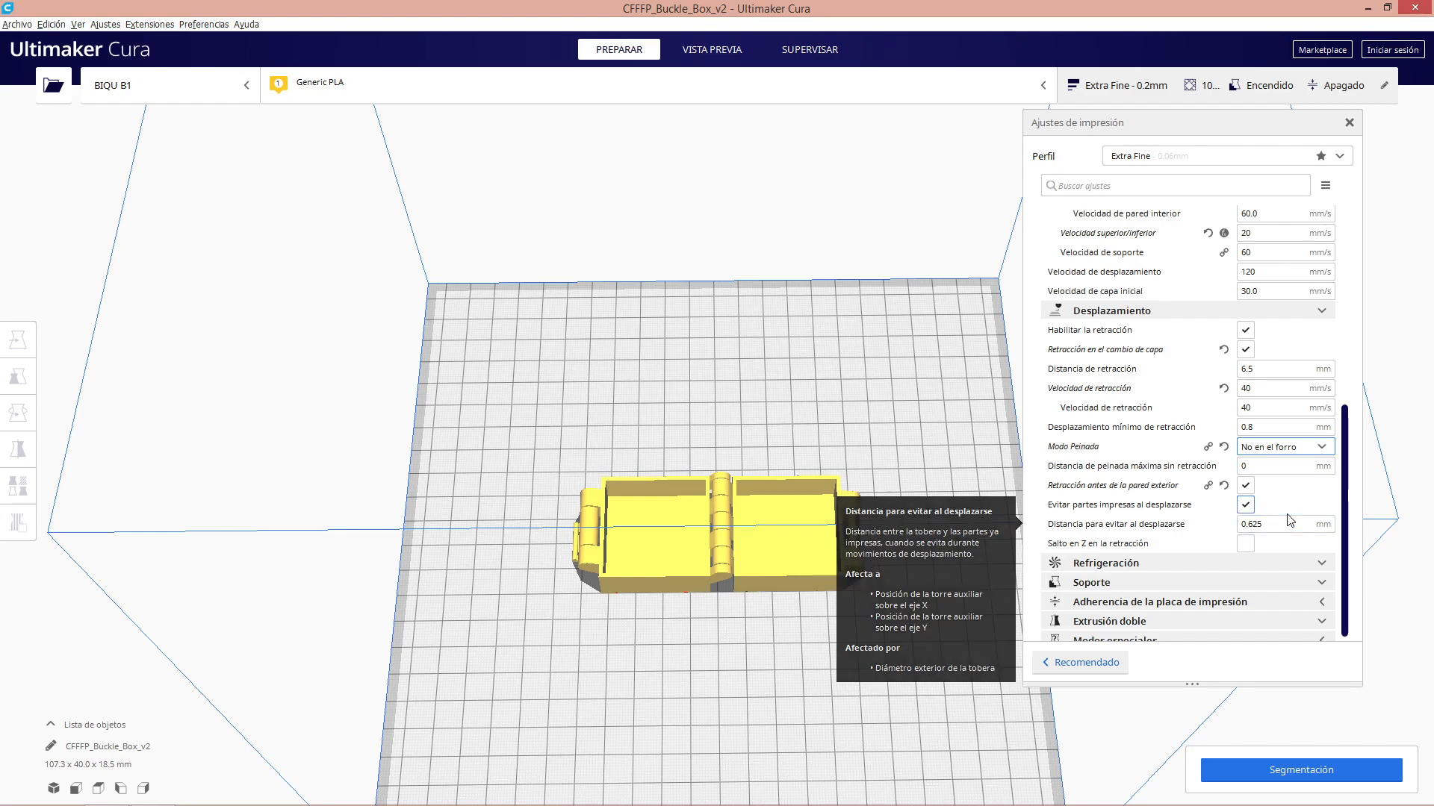
{"action": "mouse_move", "coordinate": [1287, 511]}
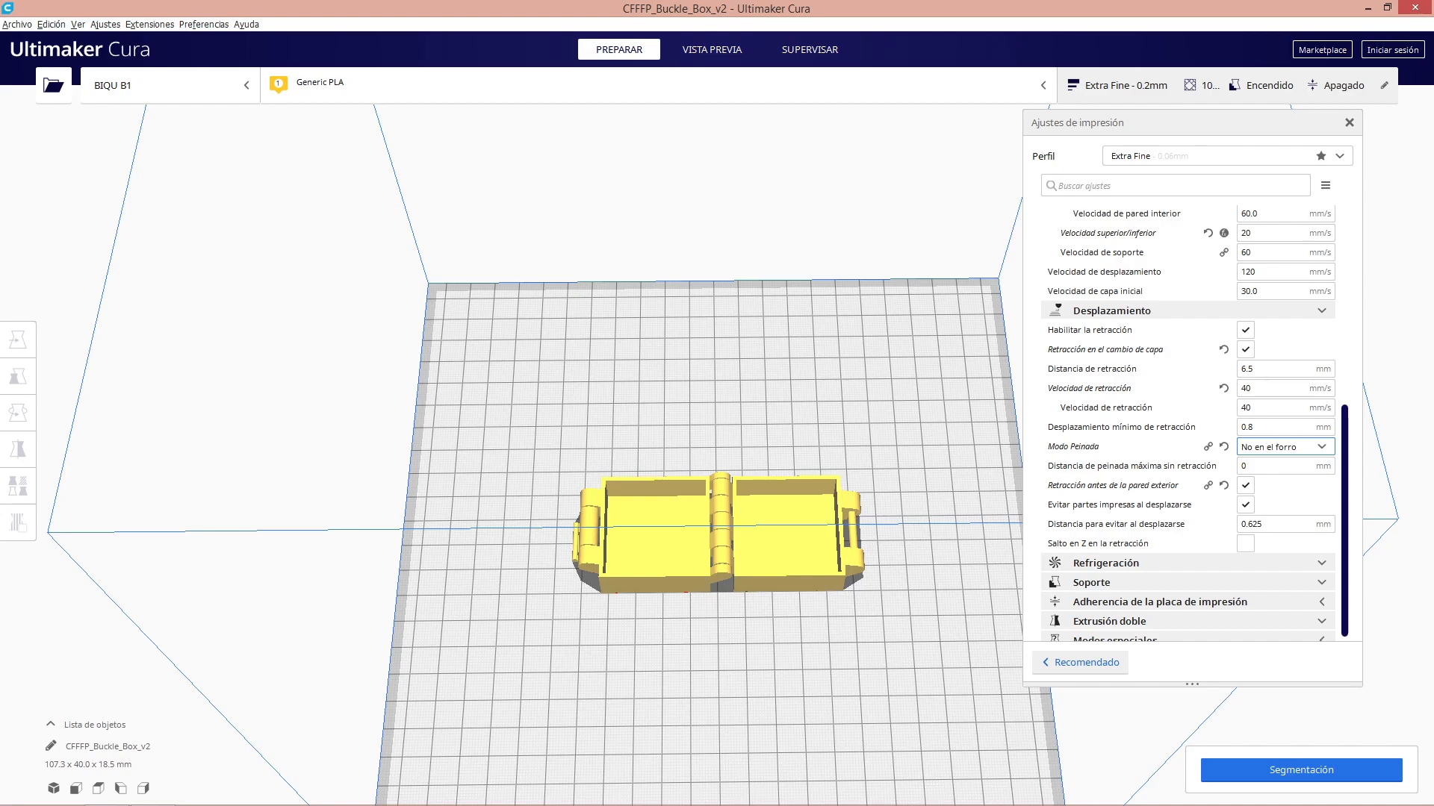
Leave only the Refrigeración settings expanded and examine the regular and initial fan speeds
{"action": "scroll", "coordinate": [1158, 545], "scroll_direction": "down", "scroll_amount": 1}
{"action": "left_click", "coordinate": [1158, 551]}
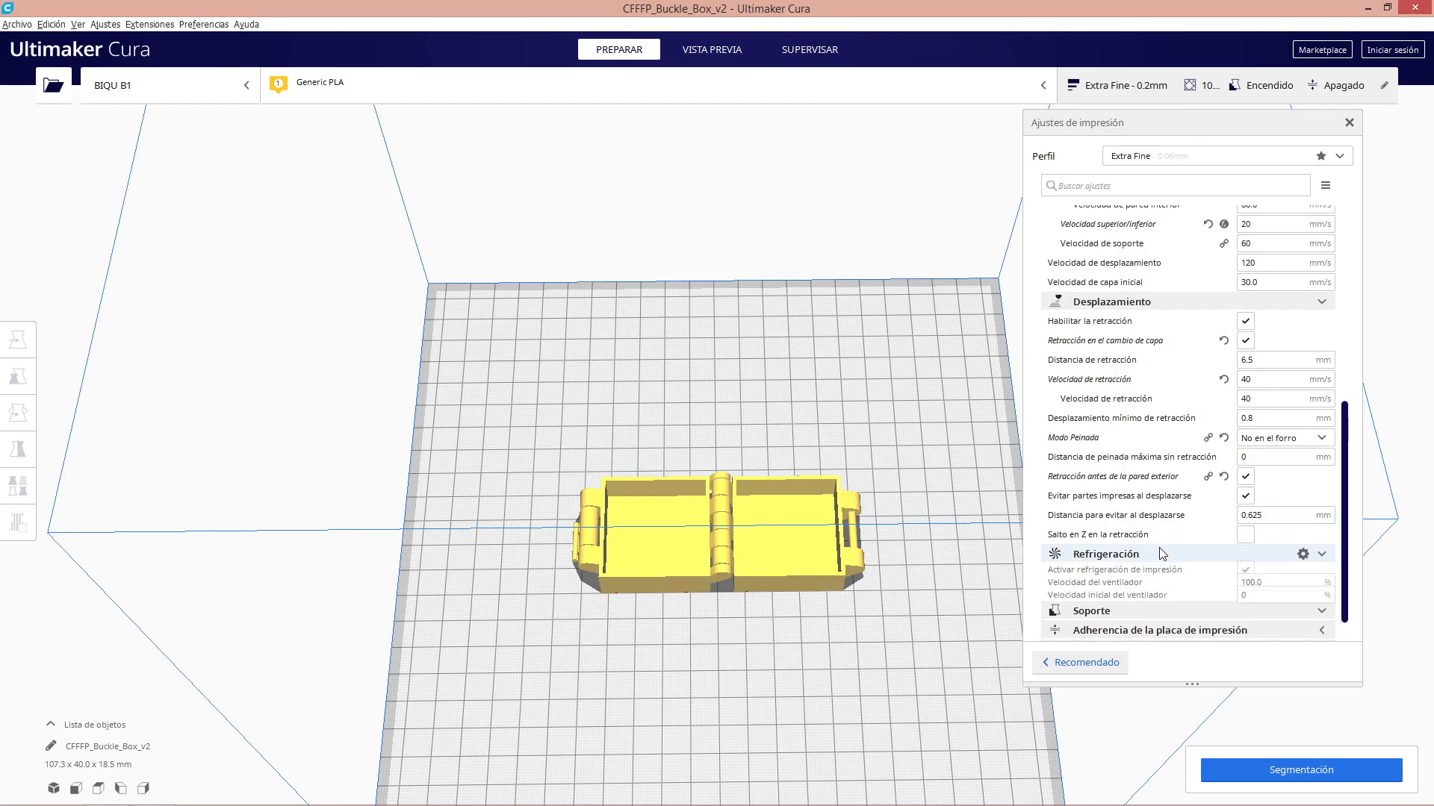
{"action": "left_click", "coordinate": [1325, 301]}
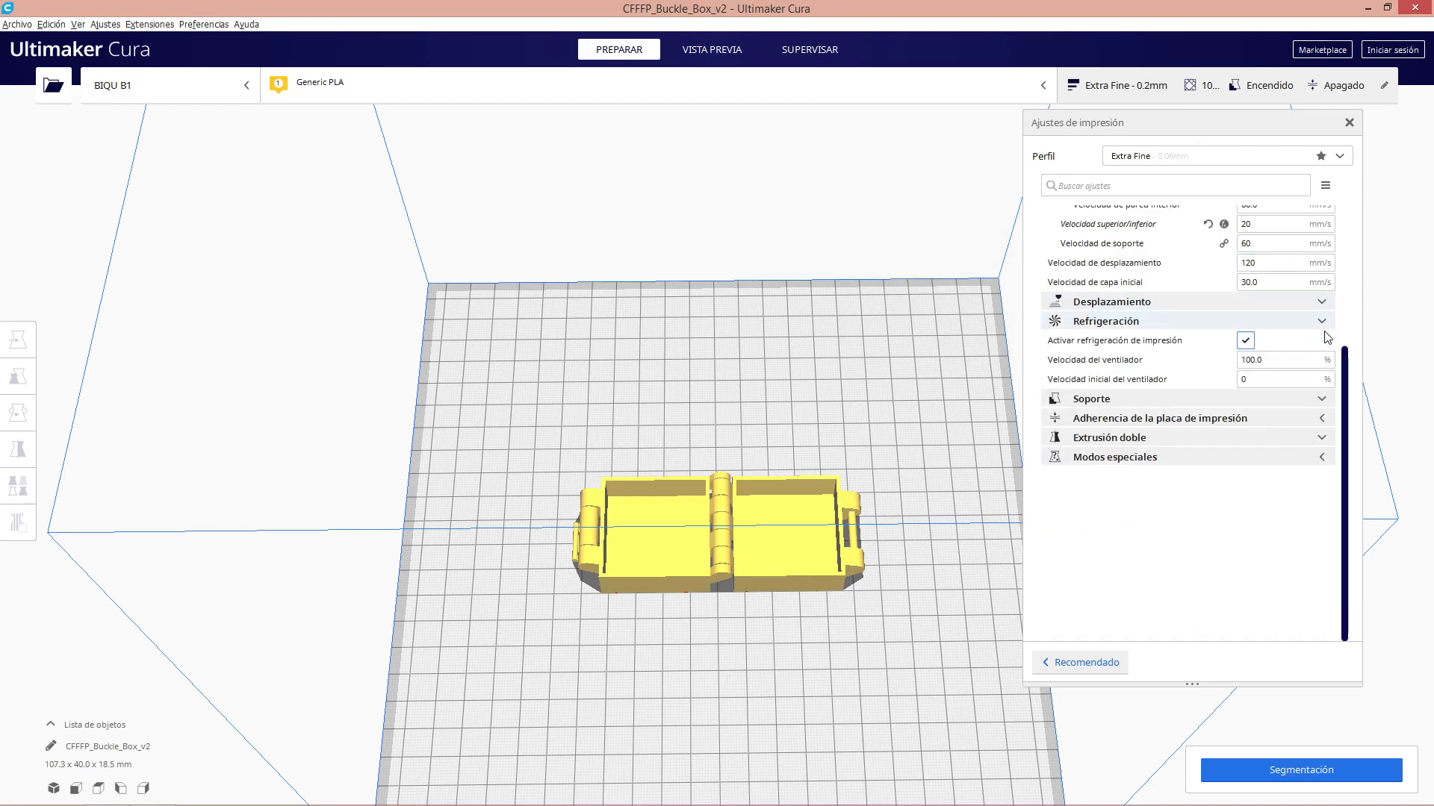
{"action": "scroll", "coordinate": [1328, 337], "scroll_direction": "up", "scroll_amount": 5}
{"action": "left_click", "coordinate": [1322, 237]}
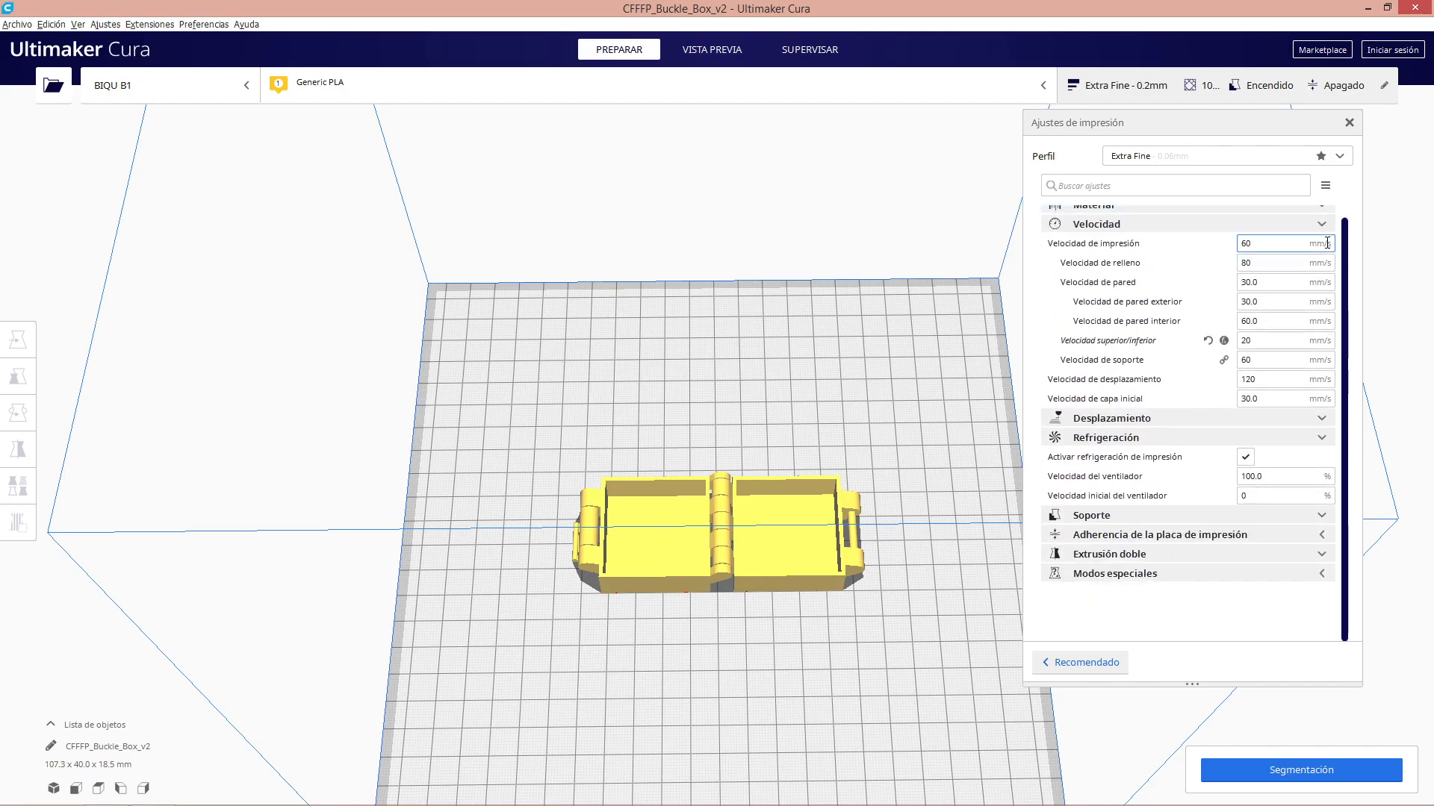
{"action": "left_click", "coordinate": [1321, 224]}
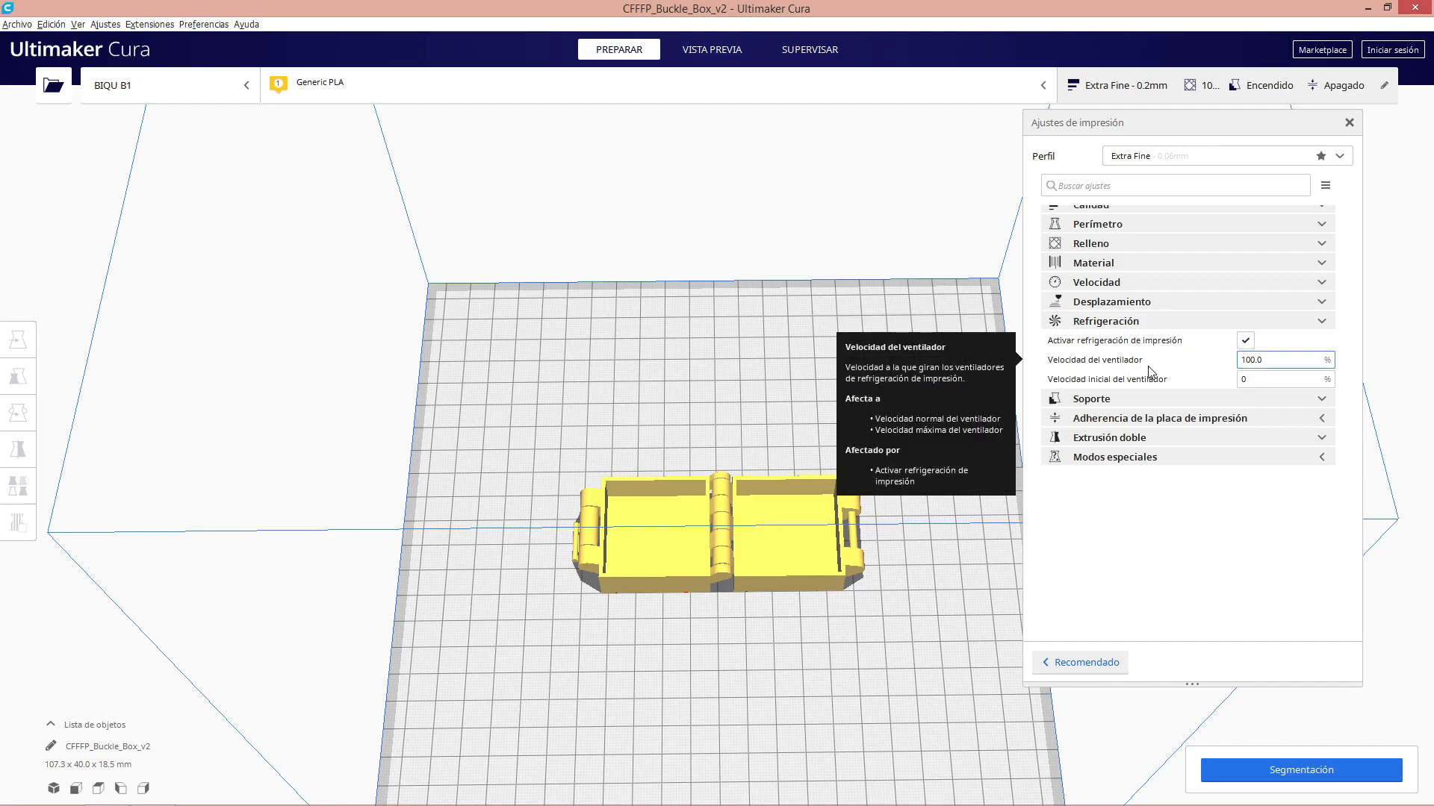
{"action": "mouse_move", "coordinate": [1163, 389]}
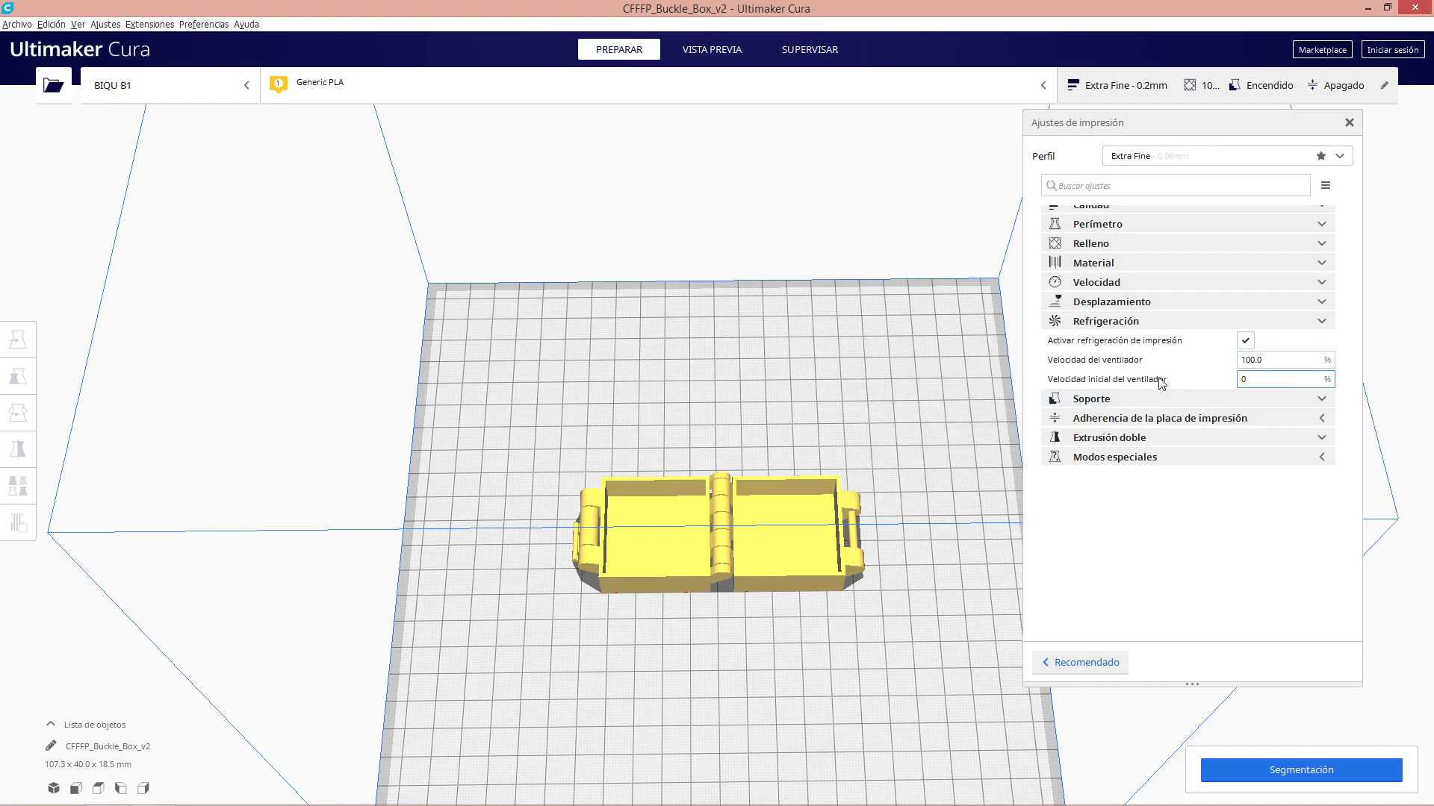
Expand the Velocidad settings again and examine the travel and initial layer speeds
{"action": "left_click", "coordinate": [1323, 282]}
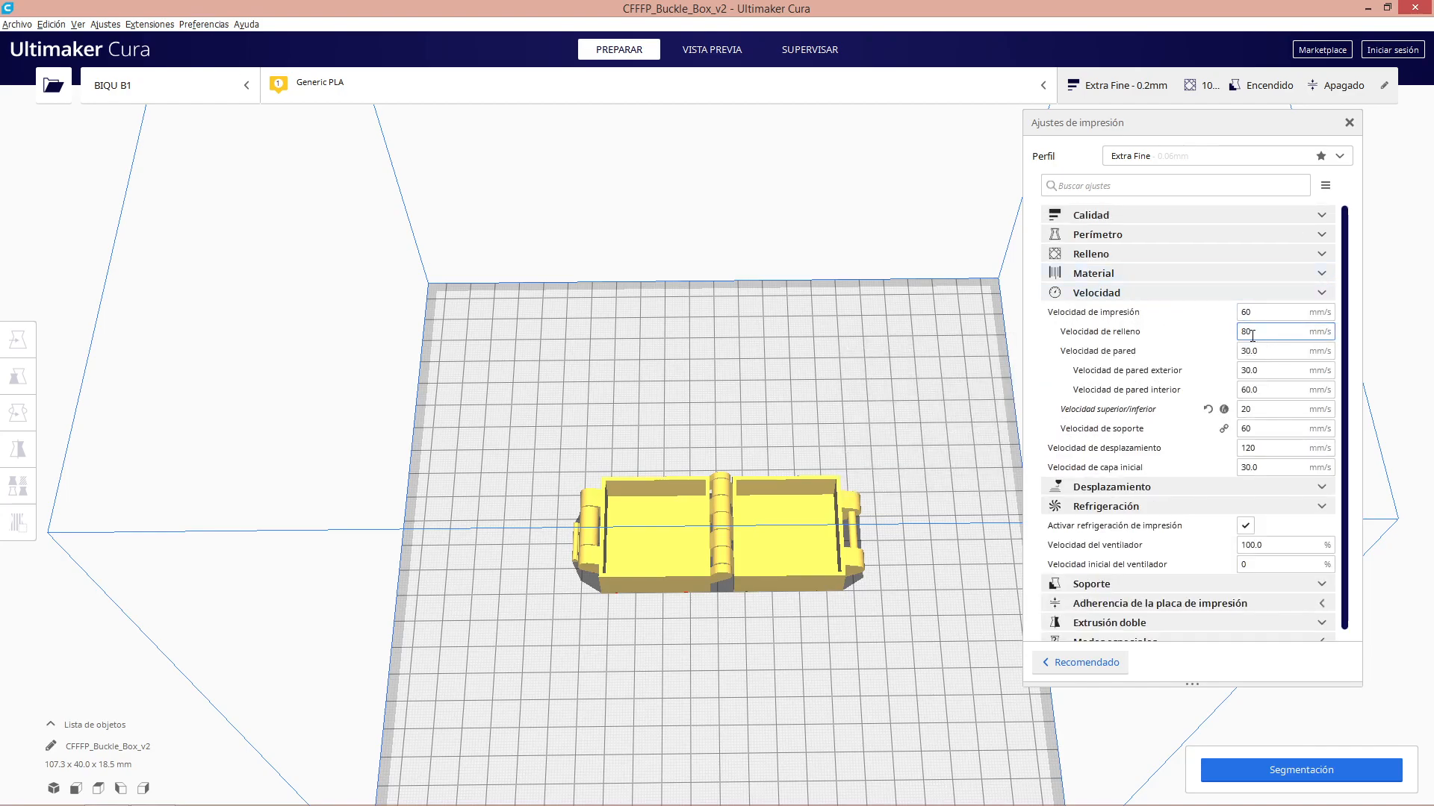
{"action": "key", "text": "Tab"}
{"action": "key", "text": "Tab"}
{"action": "key", "text": "Tab"}
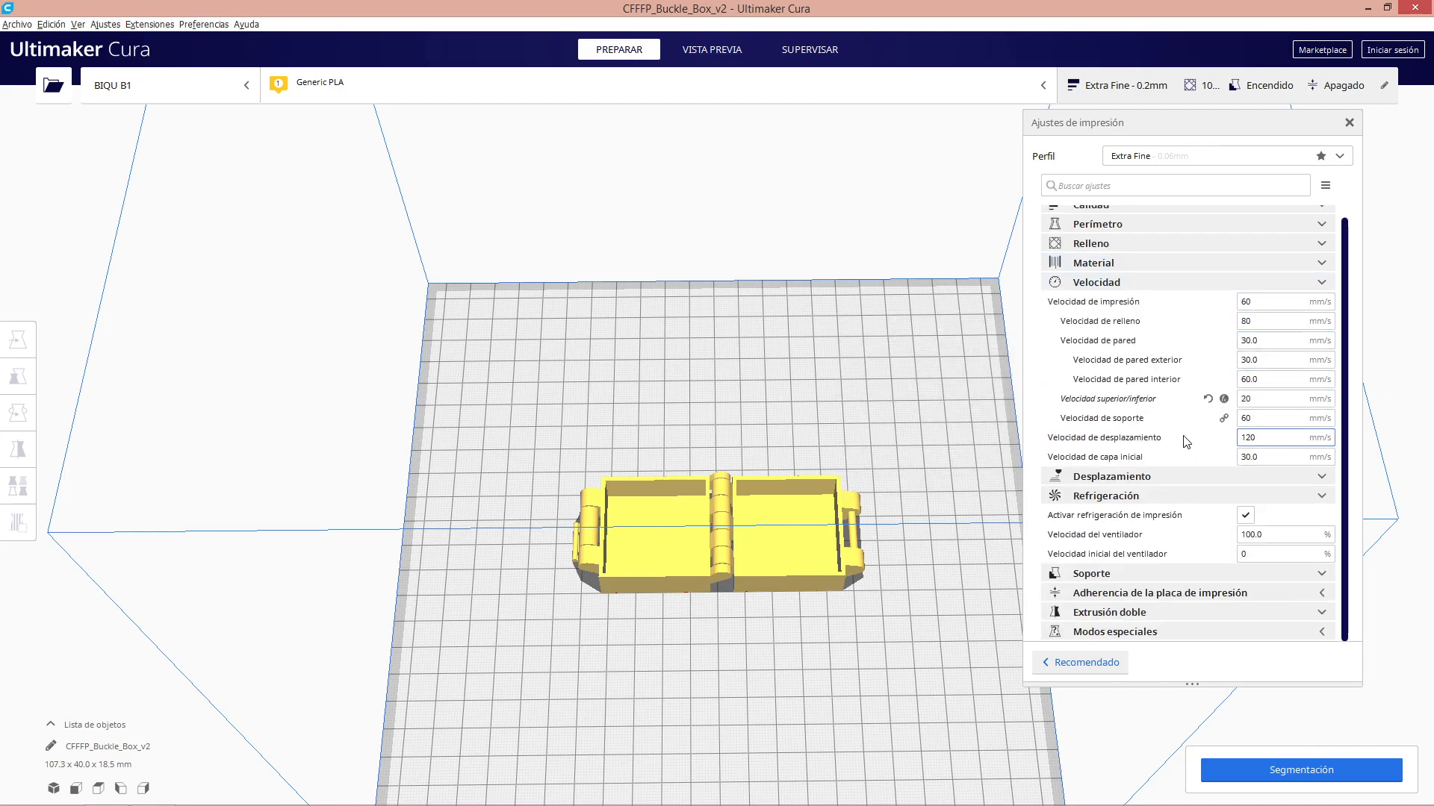
{"action": "mouse_move", "coordinate": [1055, 461]}
{"action": "double_click", "coordinate": [1240, 458]}
Go through every speed setting in turn, from the print speed down to the initial layer speed
{"action": "left_click", "coordinate": [1260, 302]}
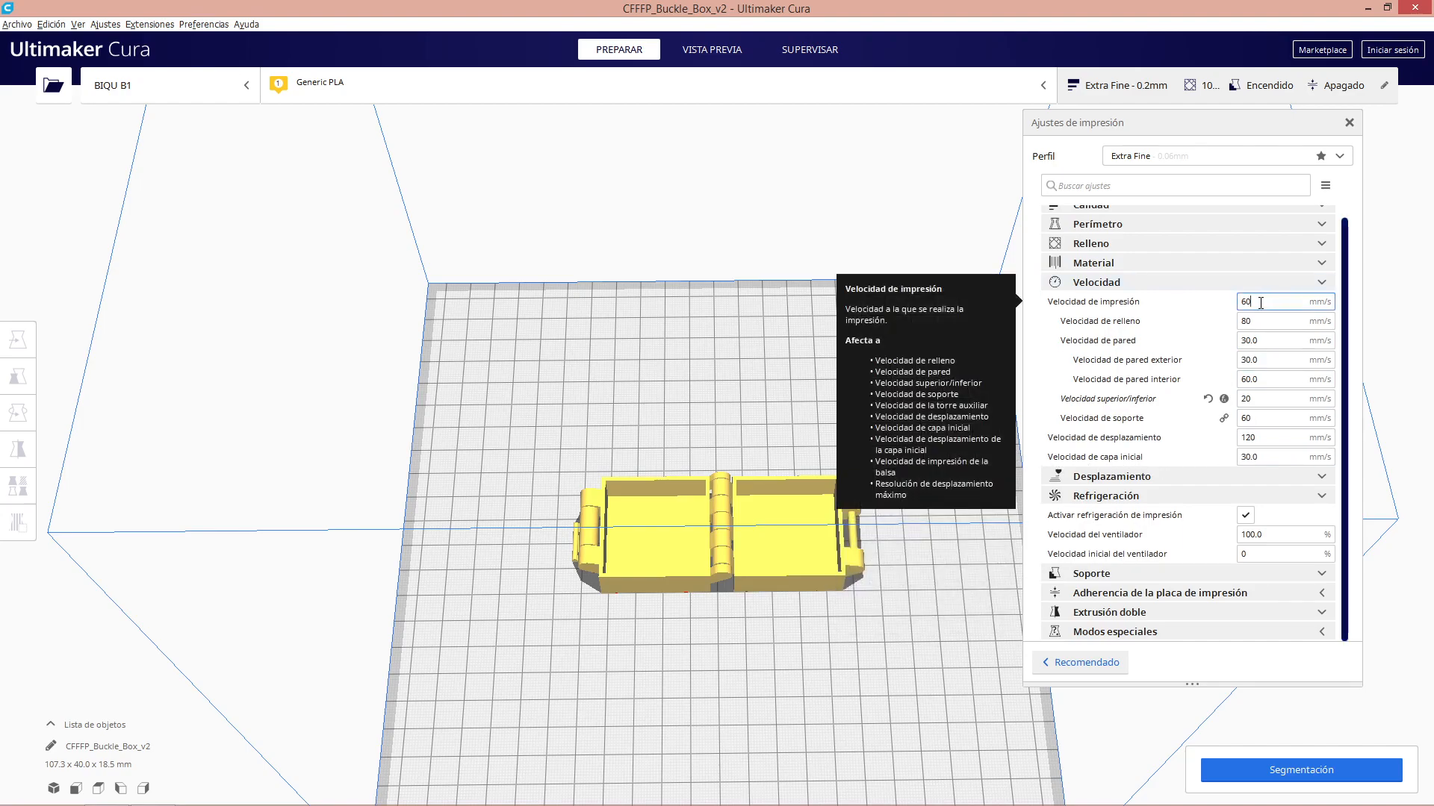
{"action": "key", "text": "Tab"}
{"action": "key", "text": "Tab"}
{"action": "key", "text": "Tab"}
{"action": "key", "text": "Tab"}
{"action": "key", "text": "Tab"}
{"action": "key", "text": "Tab"}
{"action": "key", "text": "Tab"}
{"action": "key", "text": "Tab"}
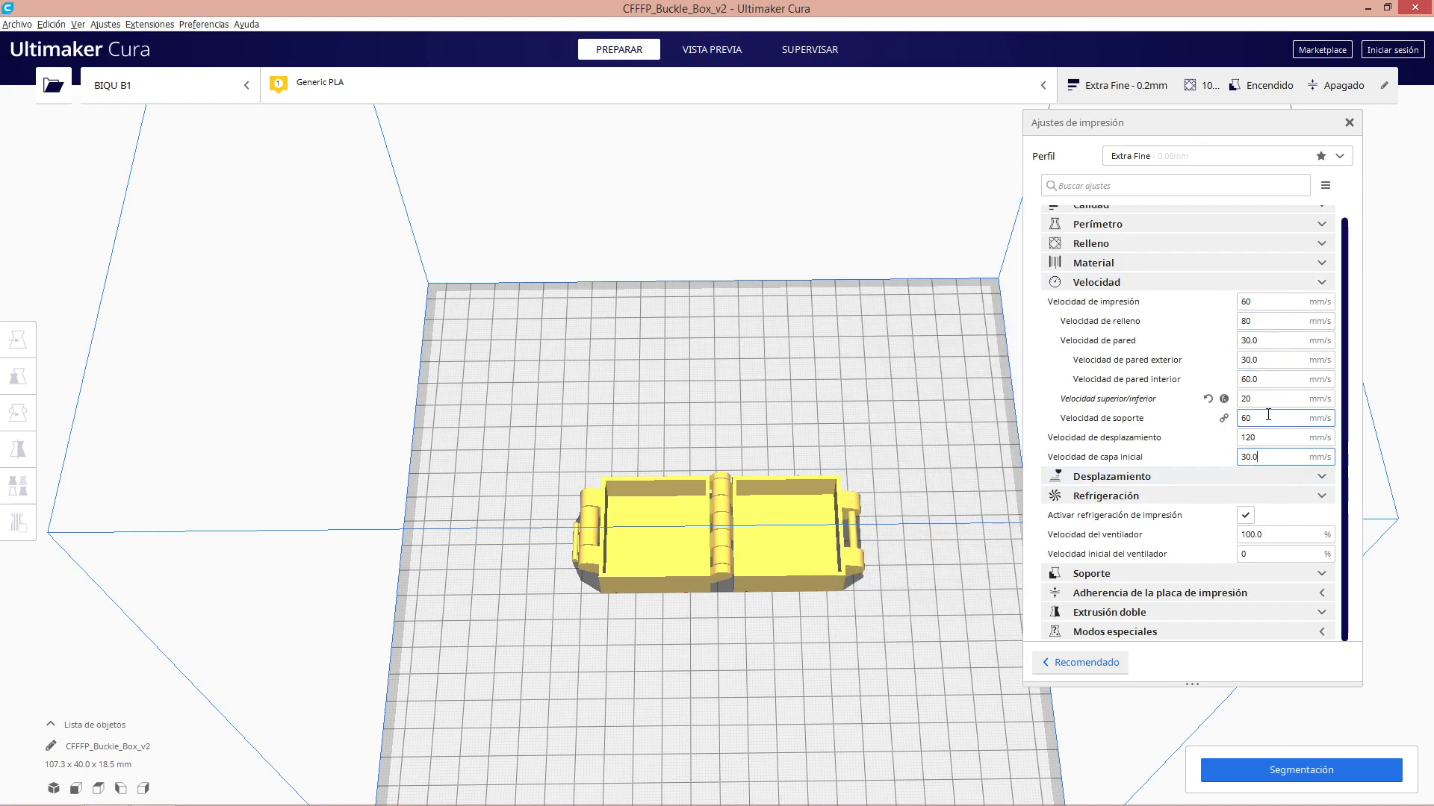
{"action": "mouse_move", "coordinate": [1268, 306]}
{"action": "scroll", "coordinate": [1146, 209], "scroll_direction": "up", "scroll_amount": 1}
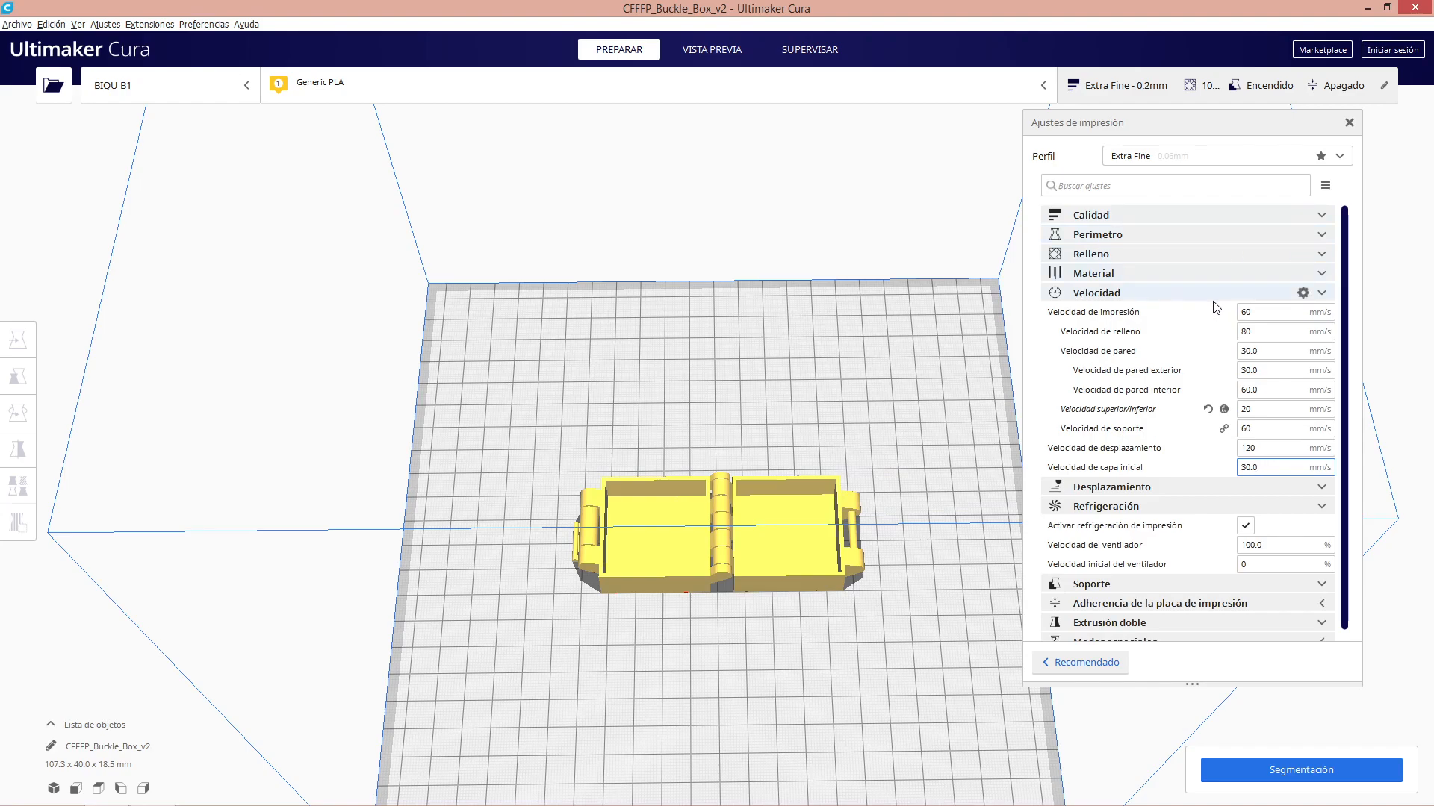
Expand the Material settings again and review the printing temperature and flow values alongside the speeds
{"action": "left_click", "coordinate": [1223, 275]}
{"action": "double_click", "coordinate": [1261, 294]}
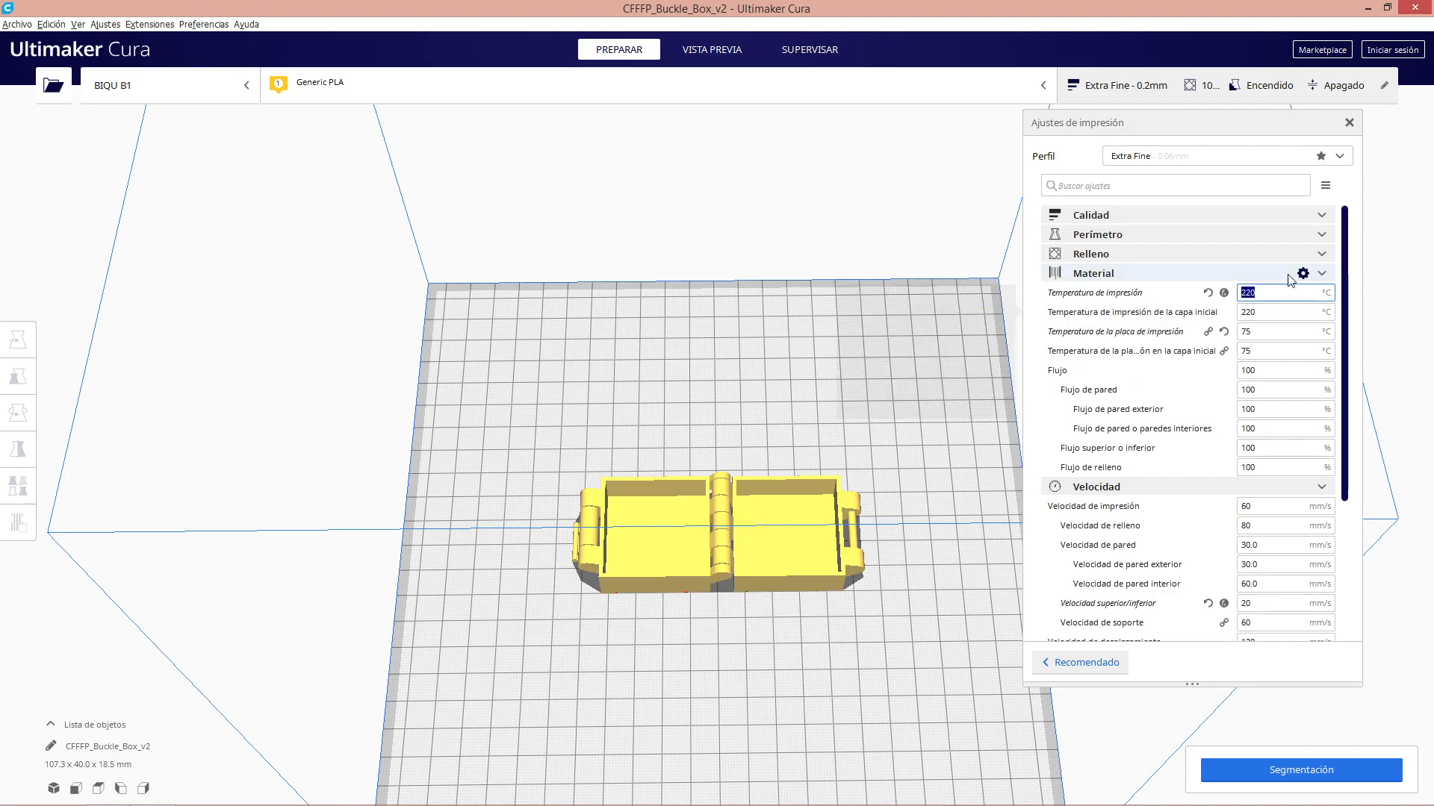
{"action": "scroll", "coordinate": [1270, 321], "scroll_direction": "down", "scroll_amount": 3}
{"action": "scroll", "coordinate": [1212, 360], "scroll_direction": "up", "scroll_amount": 3}
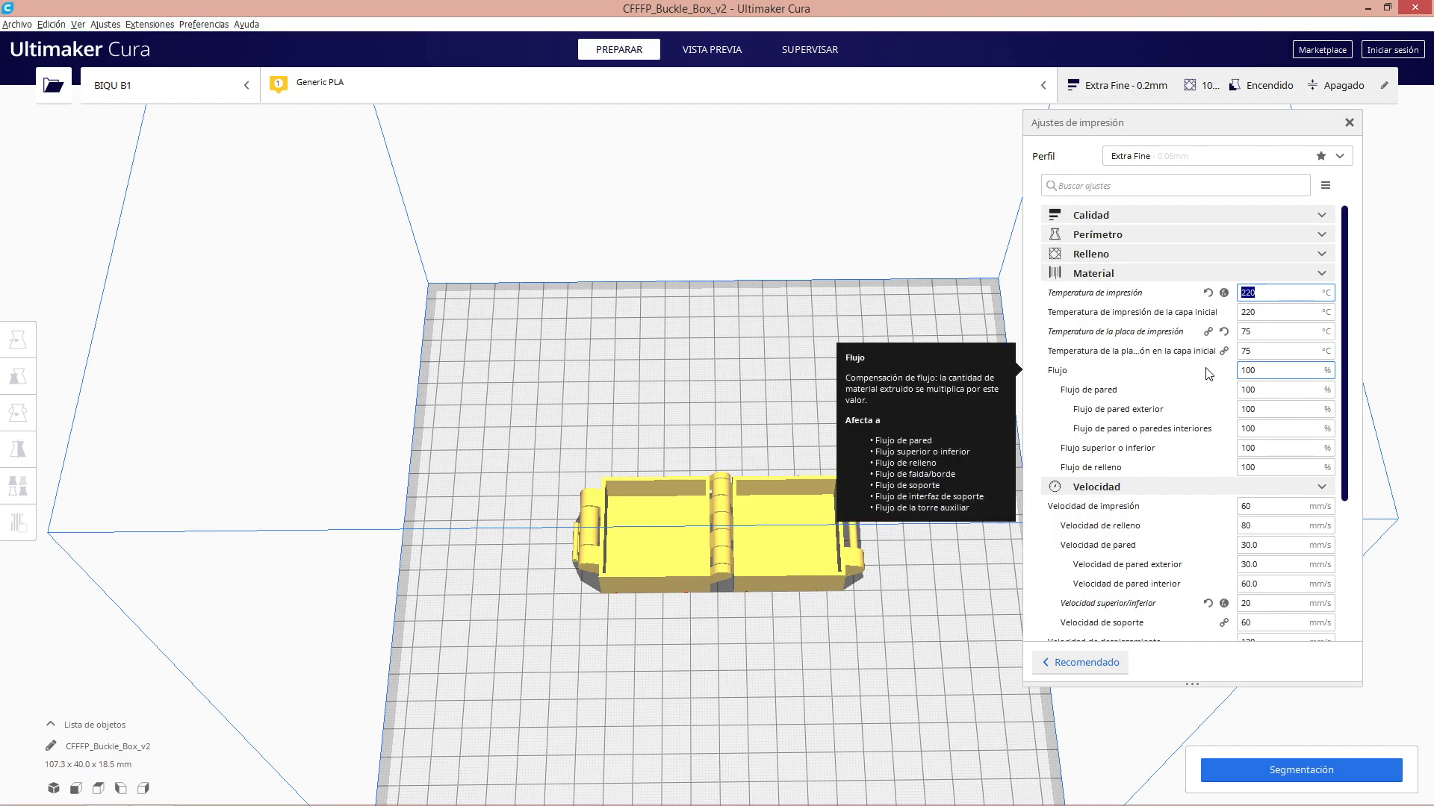
{"action": "scroll", "coordinate": [1208, 374], "scroll_direction": "down", "scroll_amount": 2}
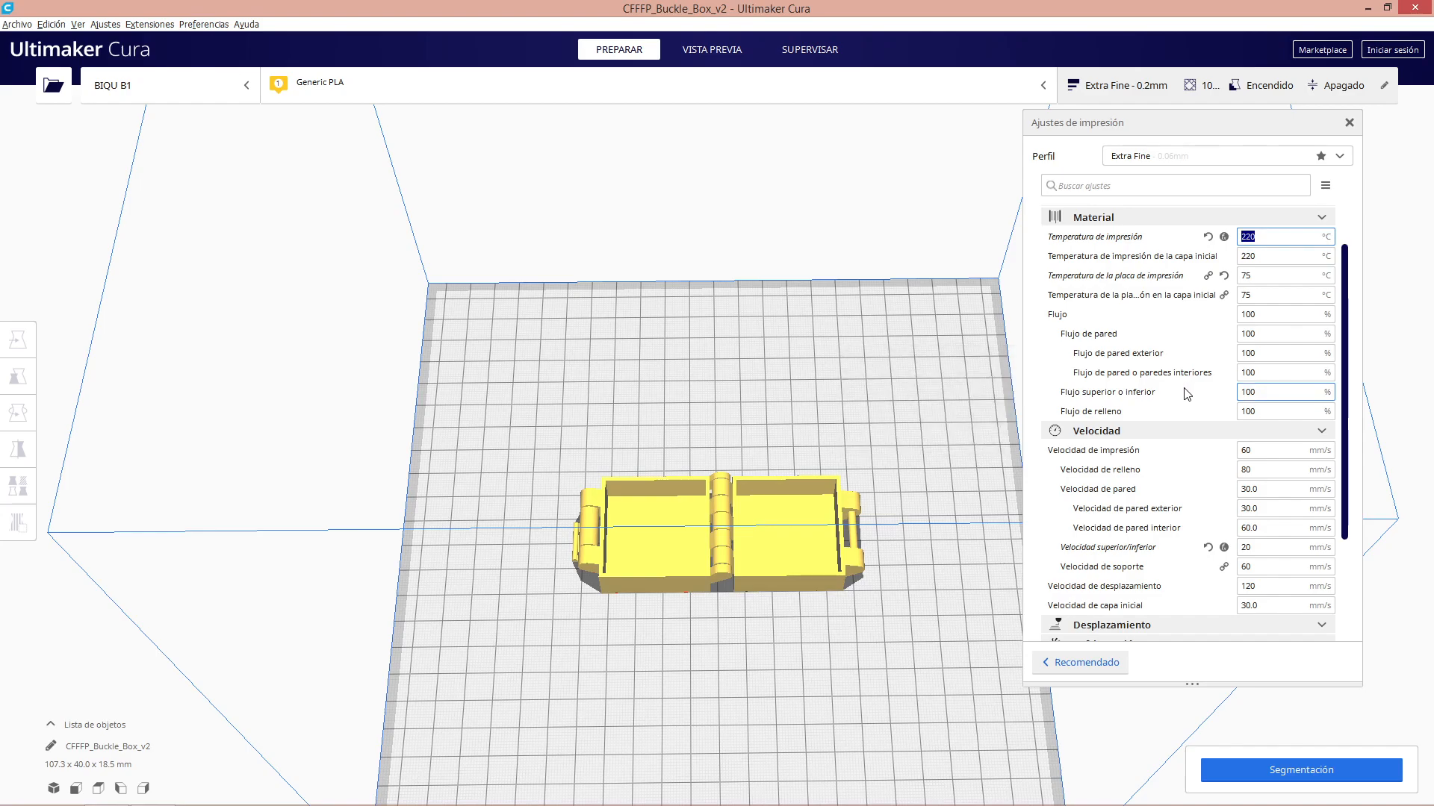
Examine how the printing temperature relates to the print speed and the initial layer speed
{"action": "scroll", "coordinate": [1198, 404], "scroll_direction": "up", "scroll_amount": 2}
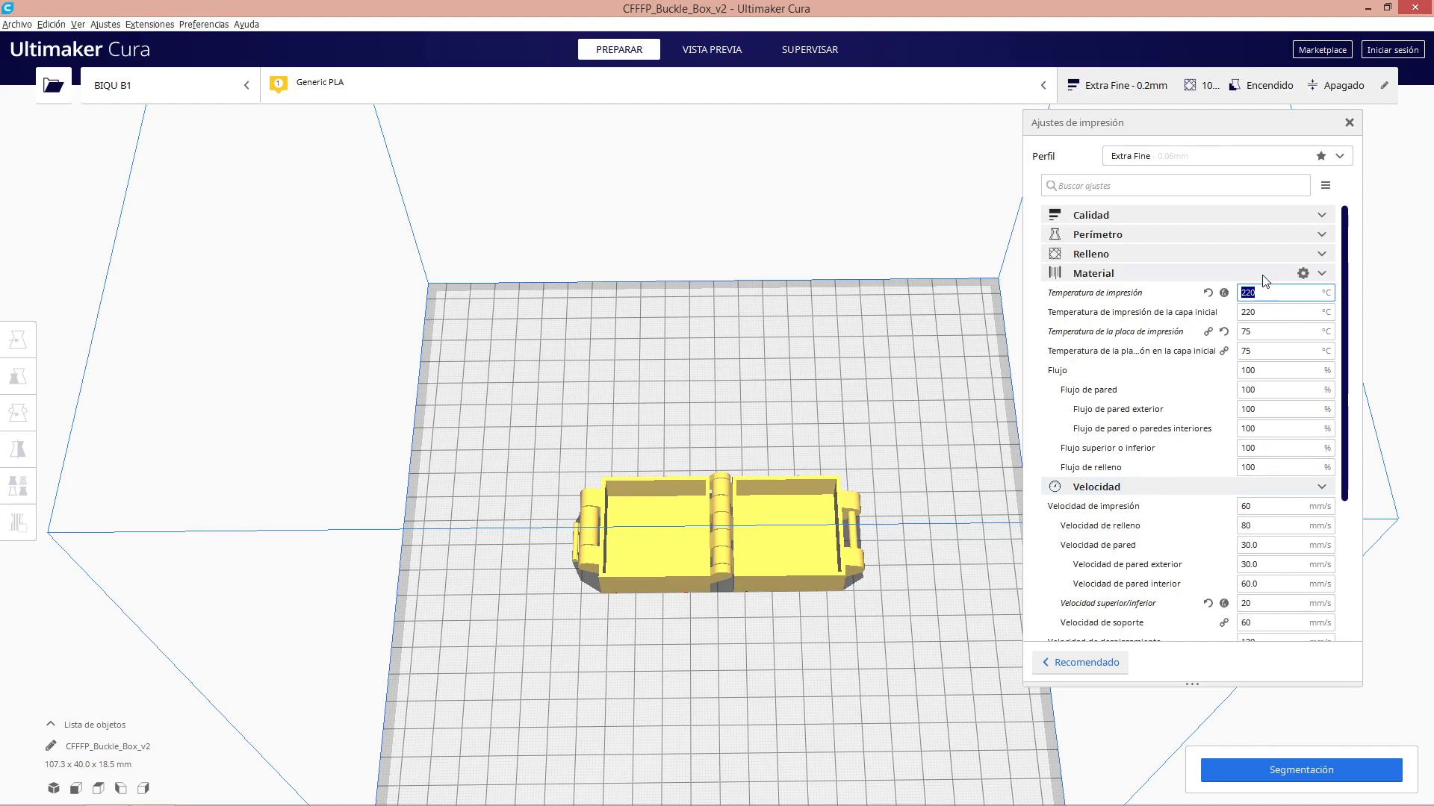
{"action": "scroll", "coordinate": [1264, 281], "scroll_direction": "down", "scroll_amount": 1}
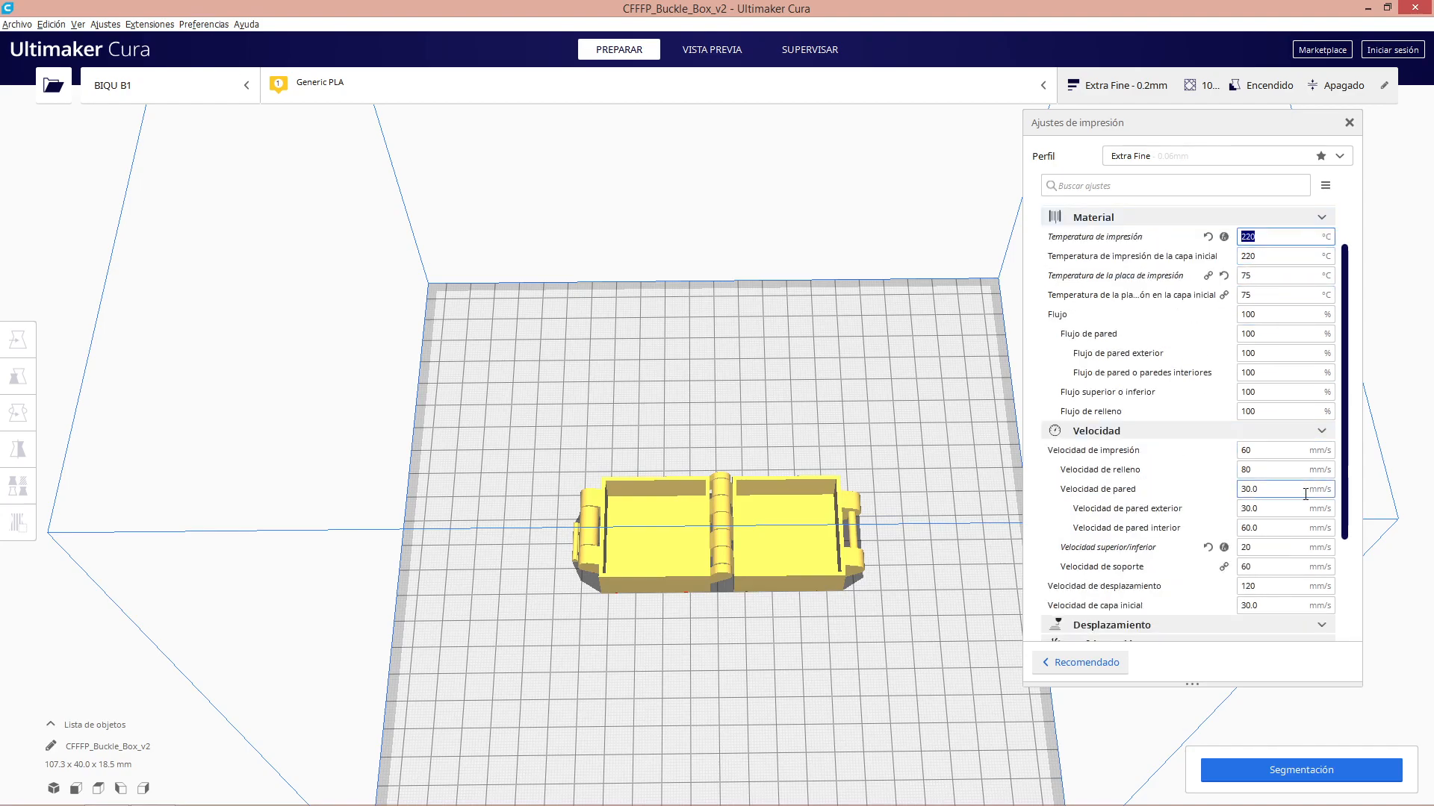
{"action": "scroll", "coordinate": [1306, 488], "scroll_direction": "down", "scroll_amount": 1}
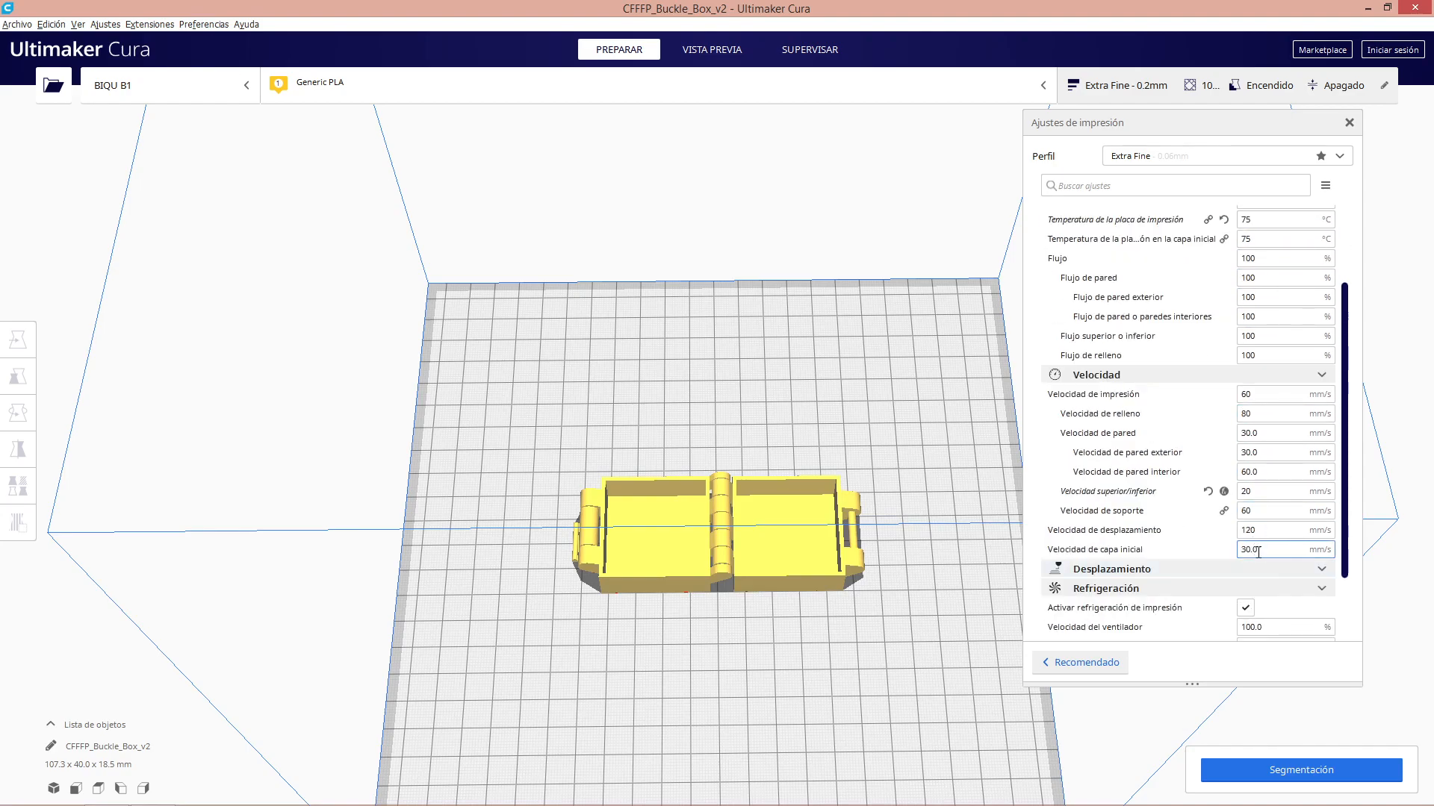
{"action": "double_click", "coordinate": [1243, 395]}
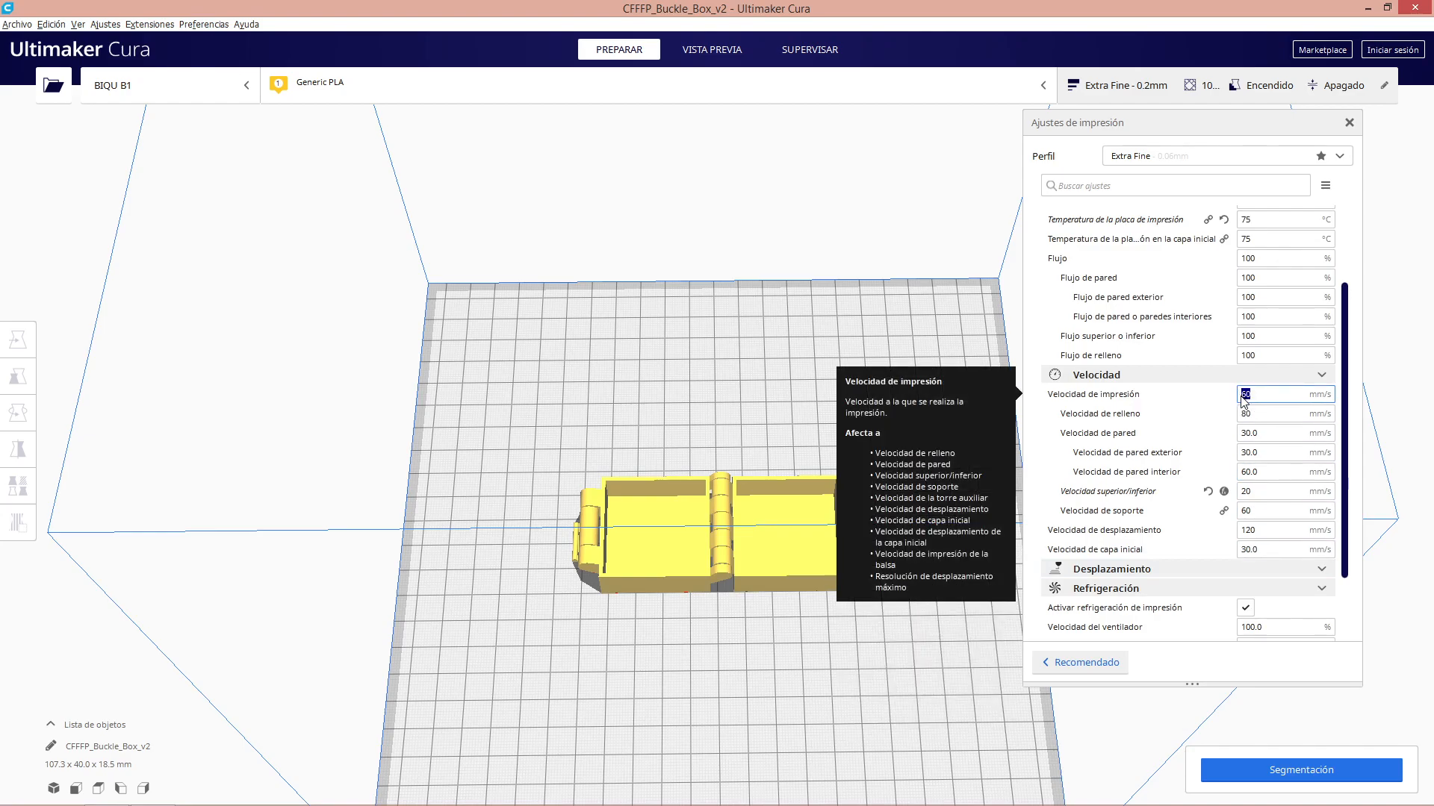
{"action": "scroll", "coordinate": [1280, 418], "scroll_direction": "up", "scroll_amount": 2}
{"action": "double_click", "coordinate": [1262, 297]}
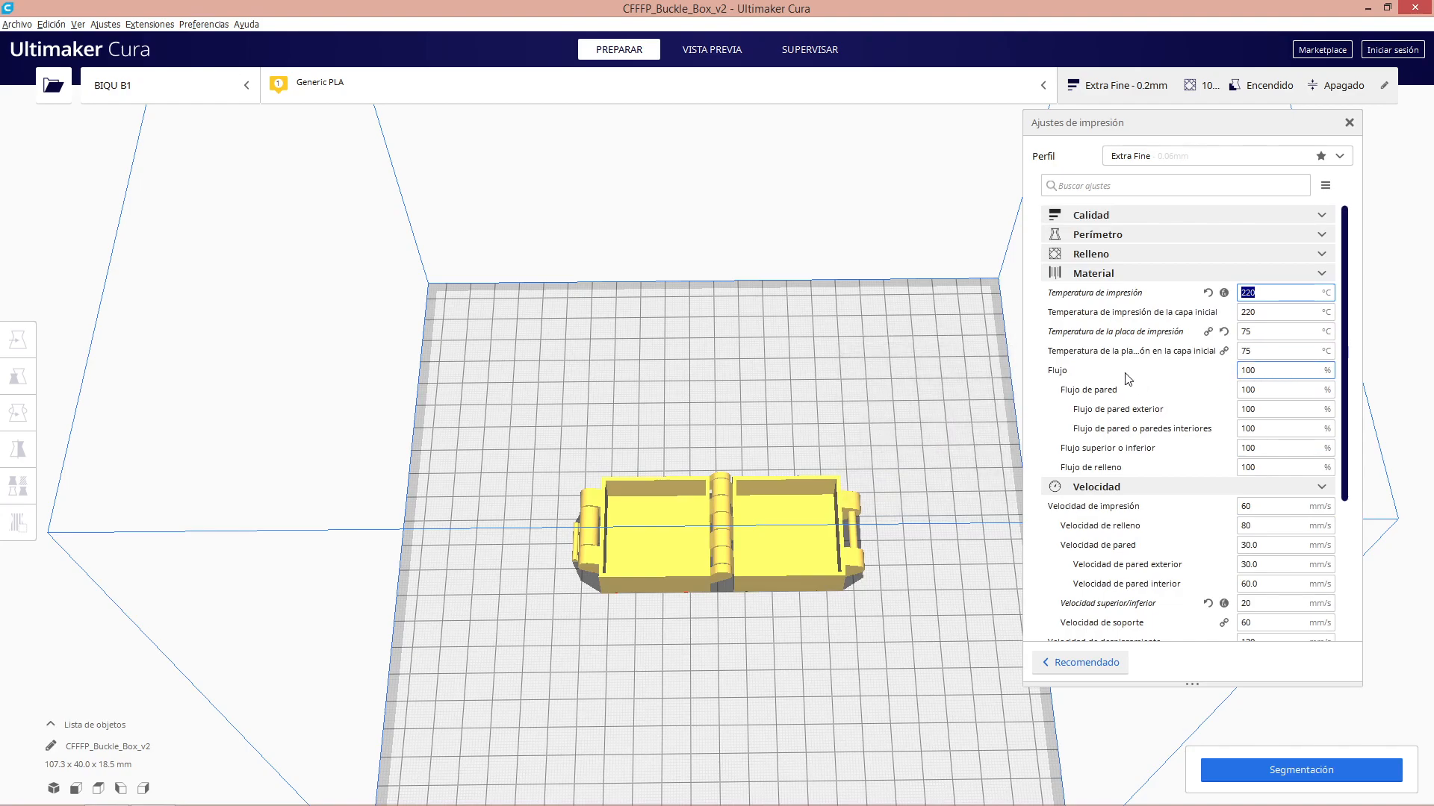
{"action": "left_click", "coordinate": [1265, 293]}
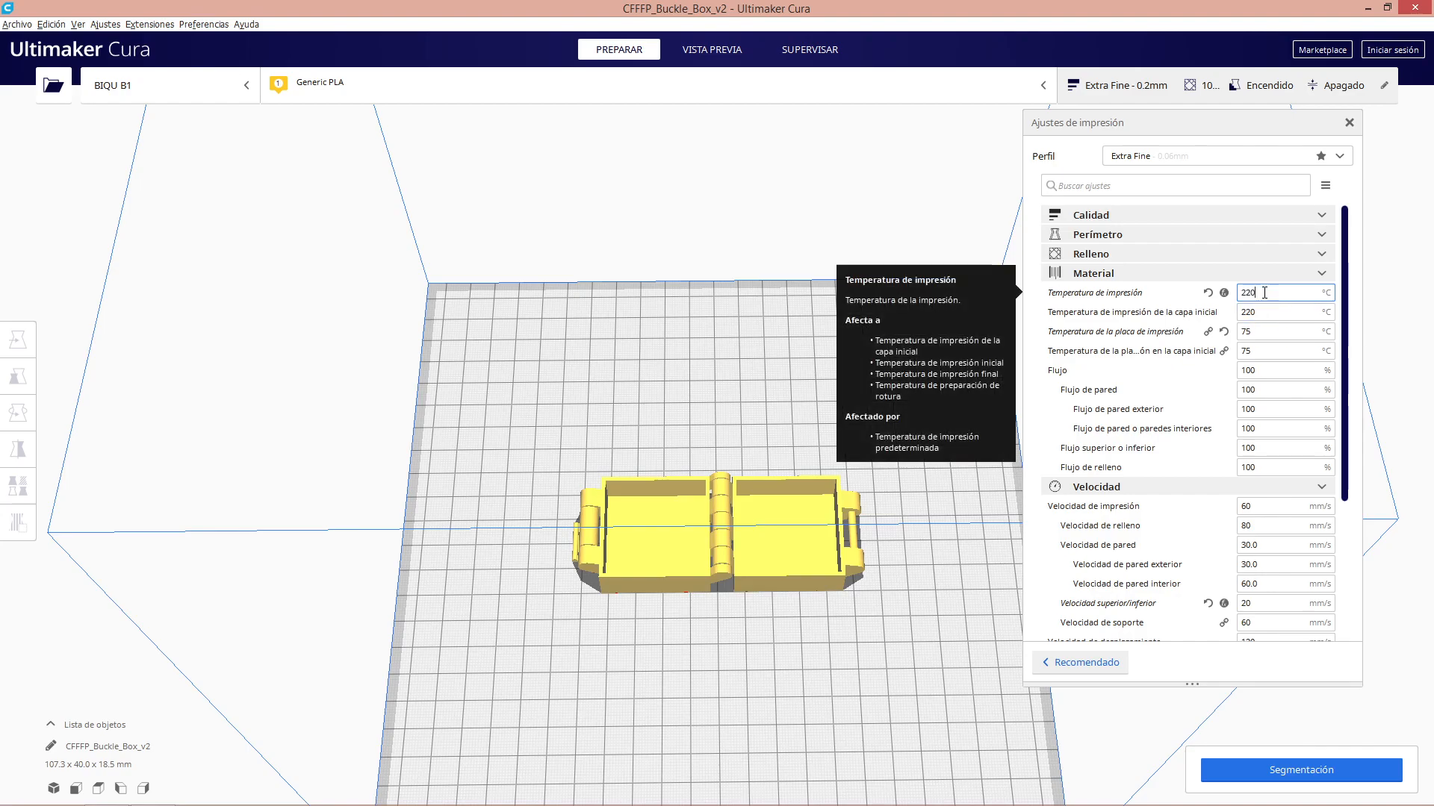
{"action": "scroll", "coordinate": [1262, 441], "scroll_direction": "down", "scroll_amount": 3}
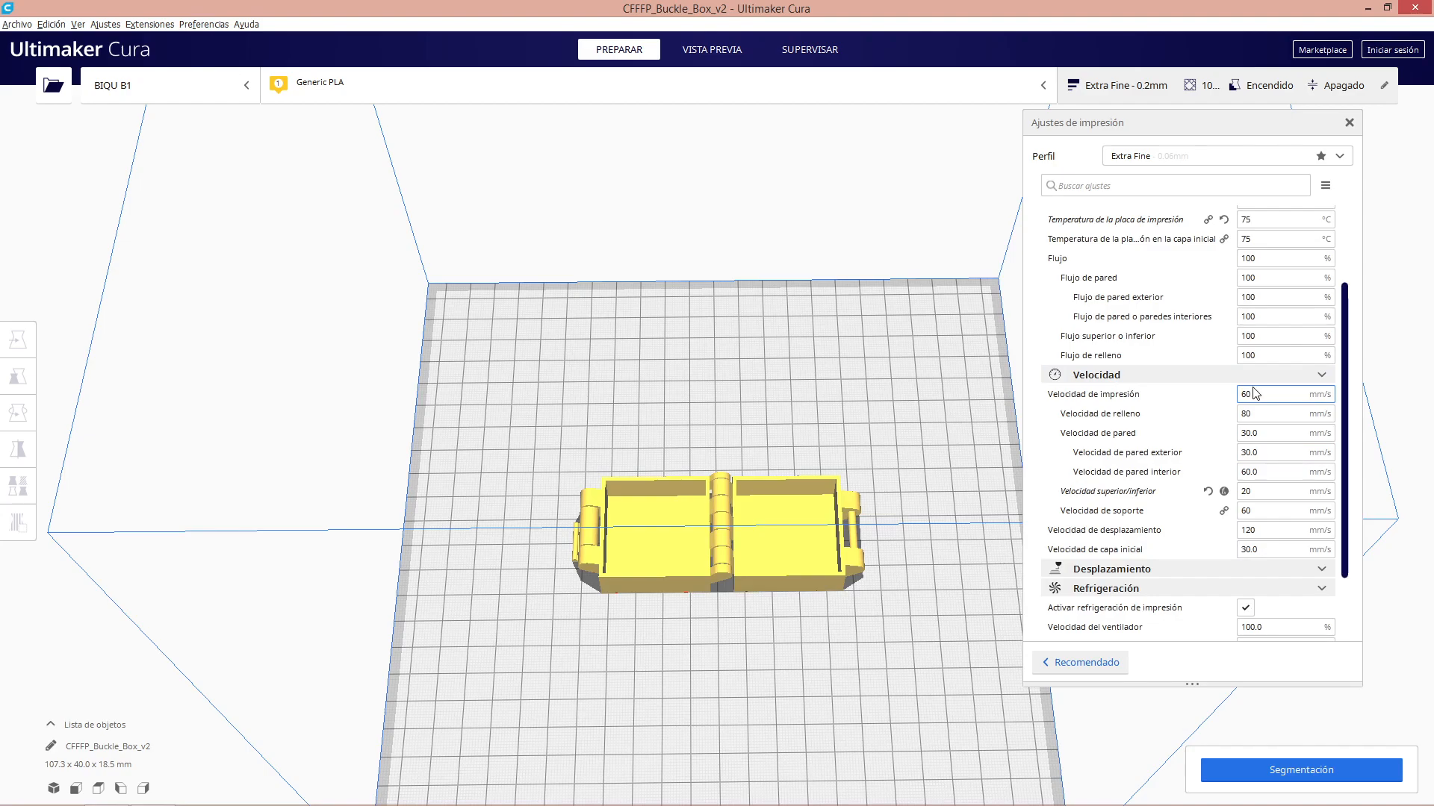
{"action": "double_click", "coordinate": [1250, 393]}
{"action": "scroll", "coordinate": [1288, 411], "scroll_direction": "up", "scroll_amount": 2}
{"action": "double_click", "coordinate": [1245, 237]}
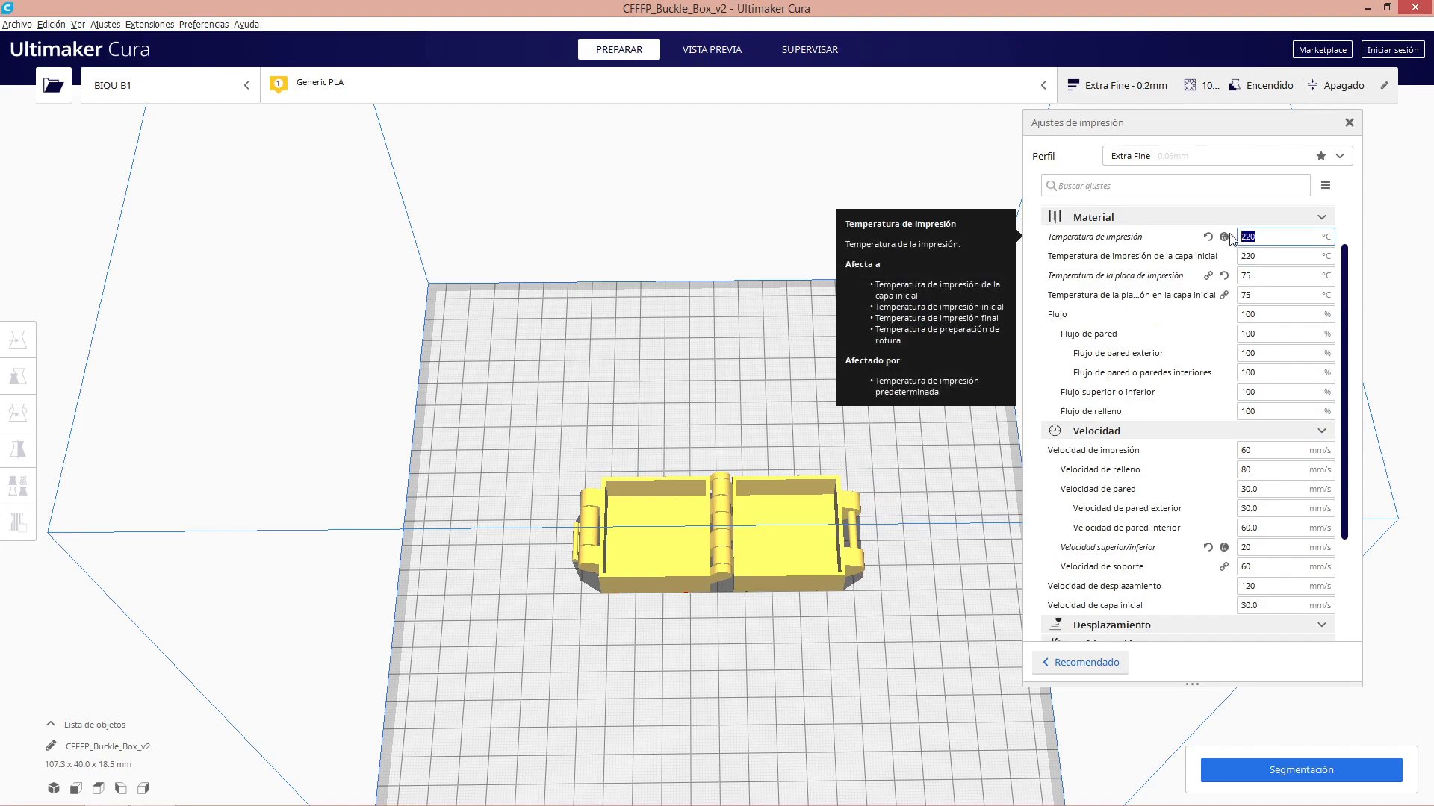
{"action": "scroll", "coordinate": [1281, 331], "scroll_direction": "down", "scroll_amount": 1}
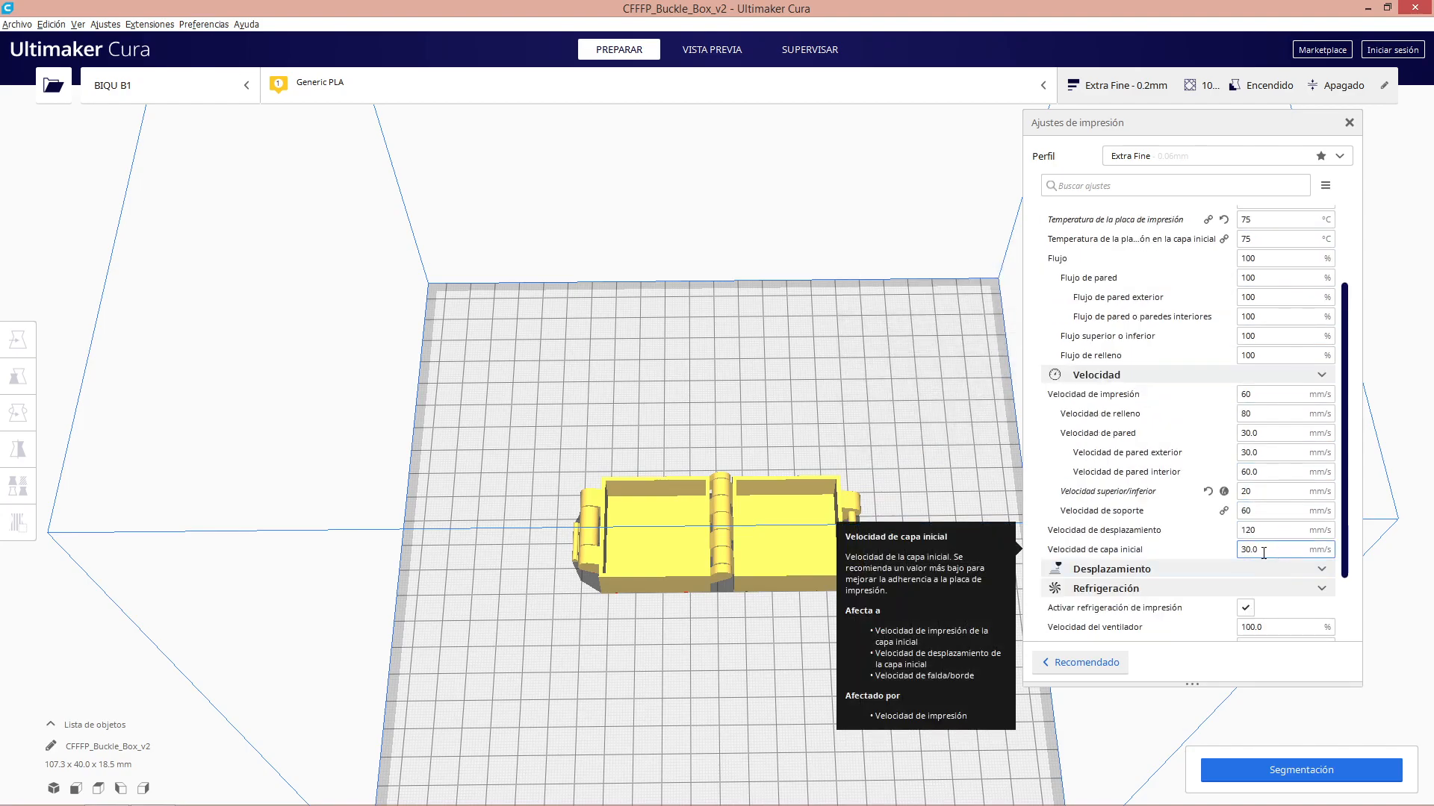
Set the printing temperature to 200 °C in the Material settings
{"action": "scroll", "coordinate": [1262, 553], "scroll_direction": "up", "scroll_amount": 1}
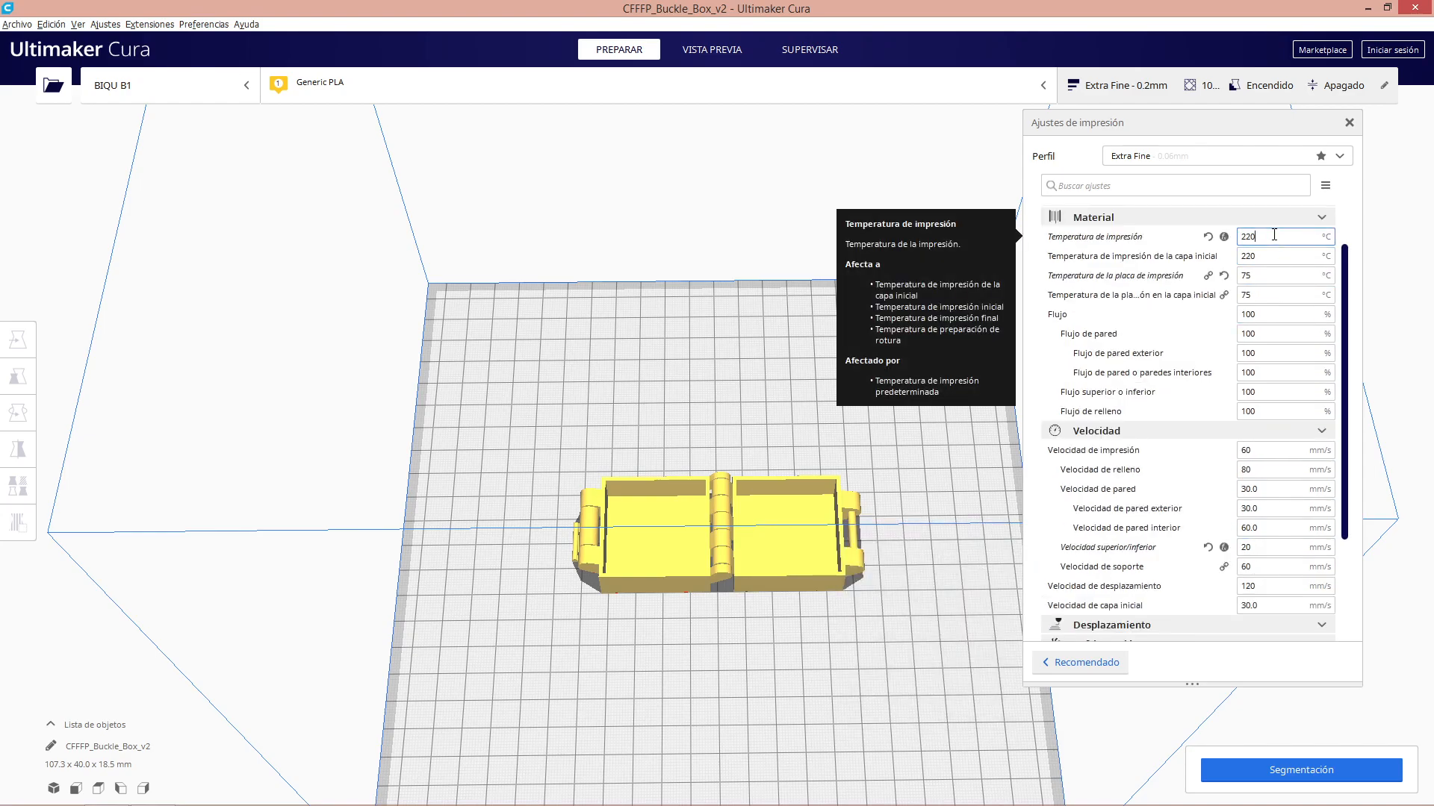
{"action": "double_click", "coordinate": [1249, 236]}
{"action": "type", "text": "200"}
{"action": "left_click_drag", "start_coordinate": [1272, 237], "coordinate": [1238, 239]}
{"action": "left_click", "coordinate": [1266, 238]}
Compare the print speed with the initial layer speed in the Velocidad settings
{"action": "scroll", "coordinate": [1270, 355], "scroll_direction": "down", "scroll_amount": 1}
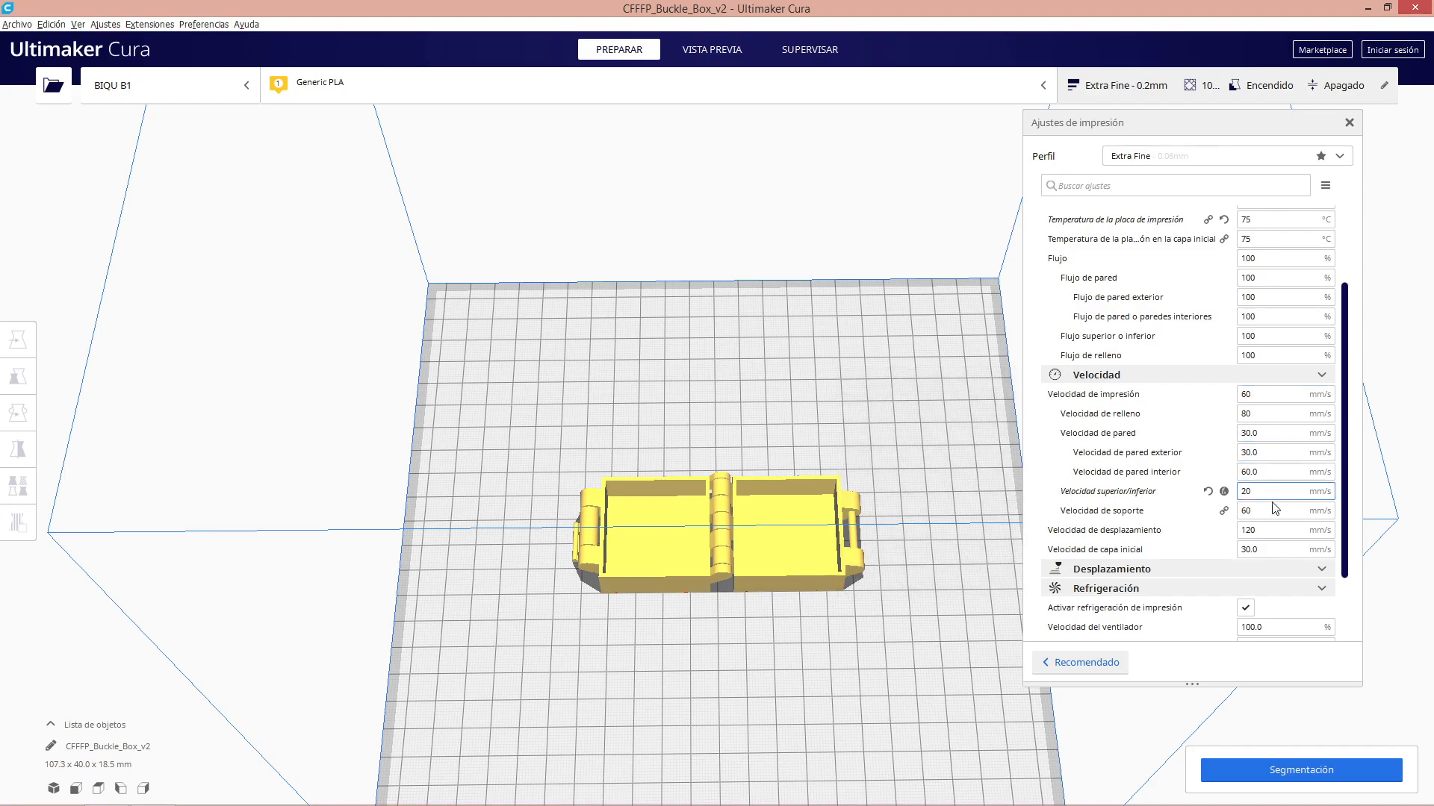
{"action": "left_click", "coordinate": [1247, 394]}
{"action": "left_click", "coordinate": [1246, 549]}
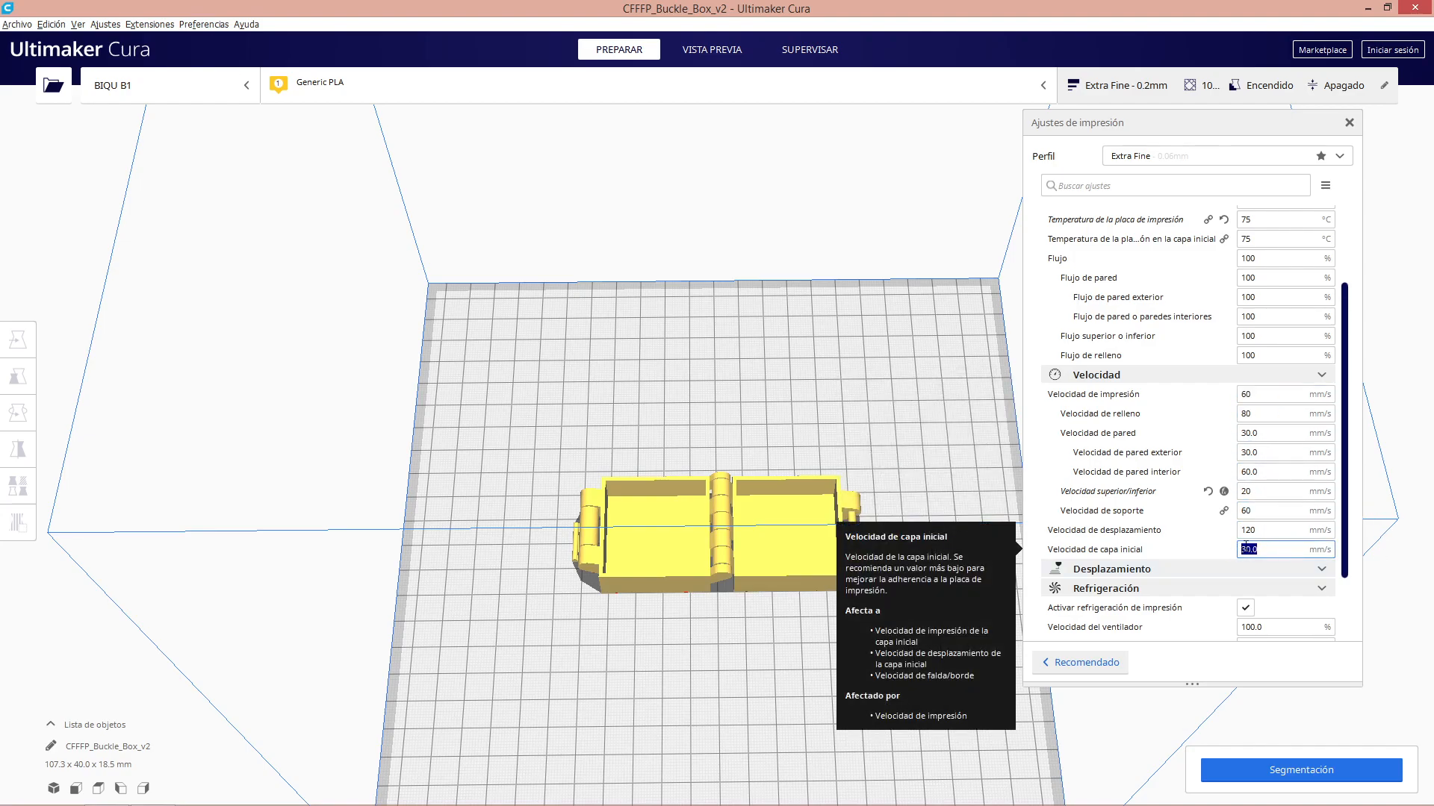
{"action": "left_click", "coordinate": [1247, 394]}
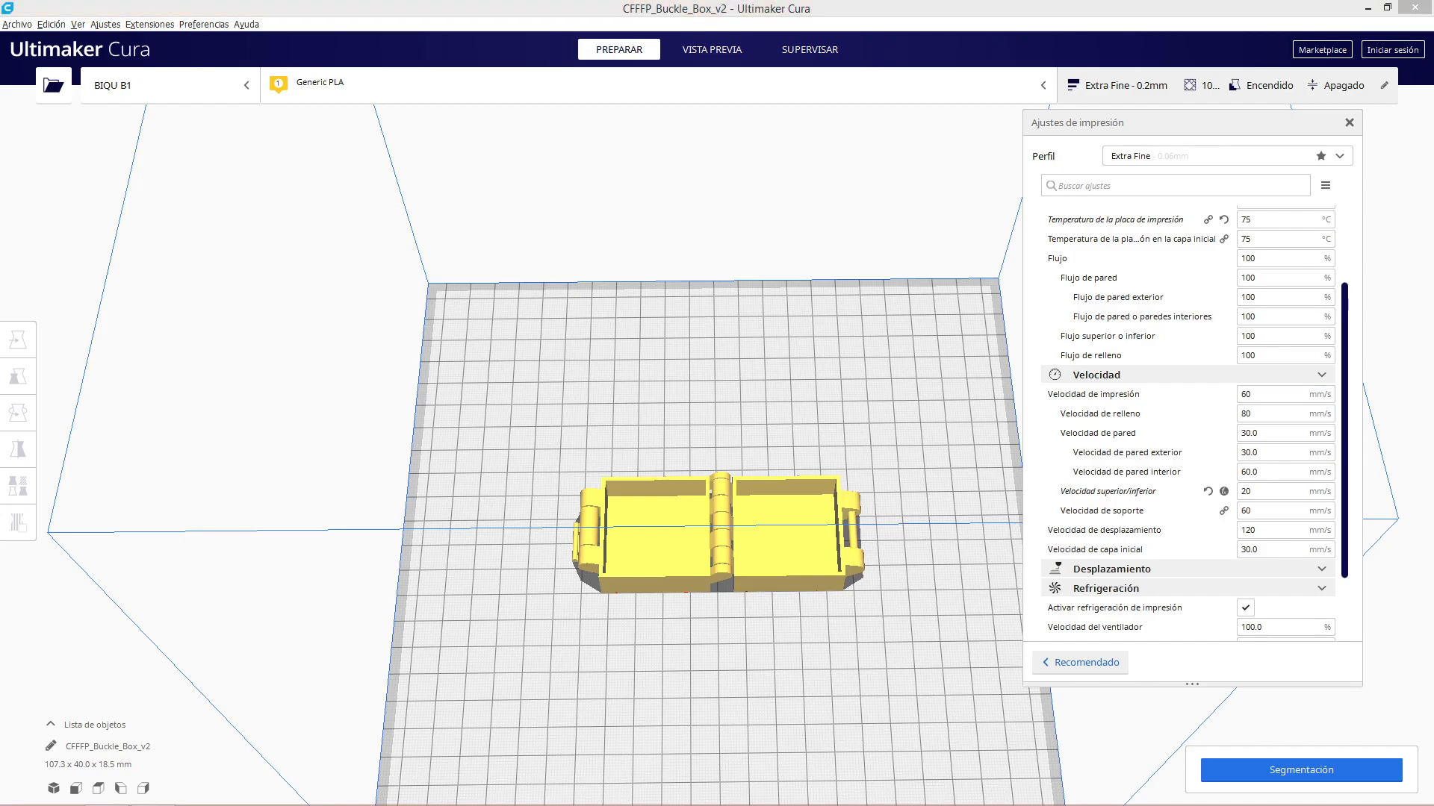
{"action": "left_click", "coordinate": [1252, 396]}
{"action": "double_click", "coordinate": [1252, 396]}
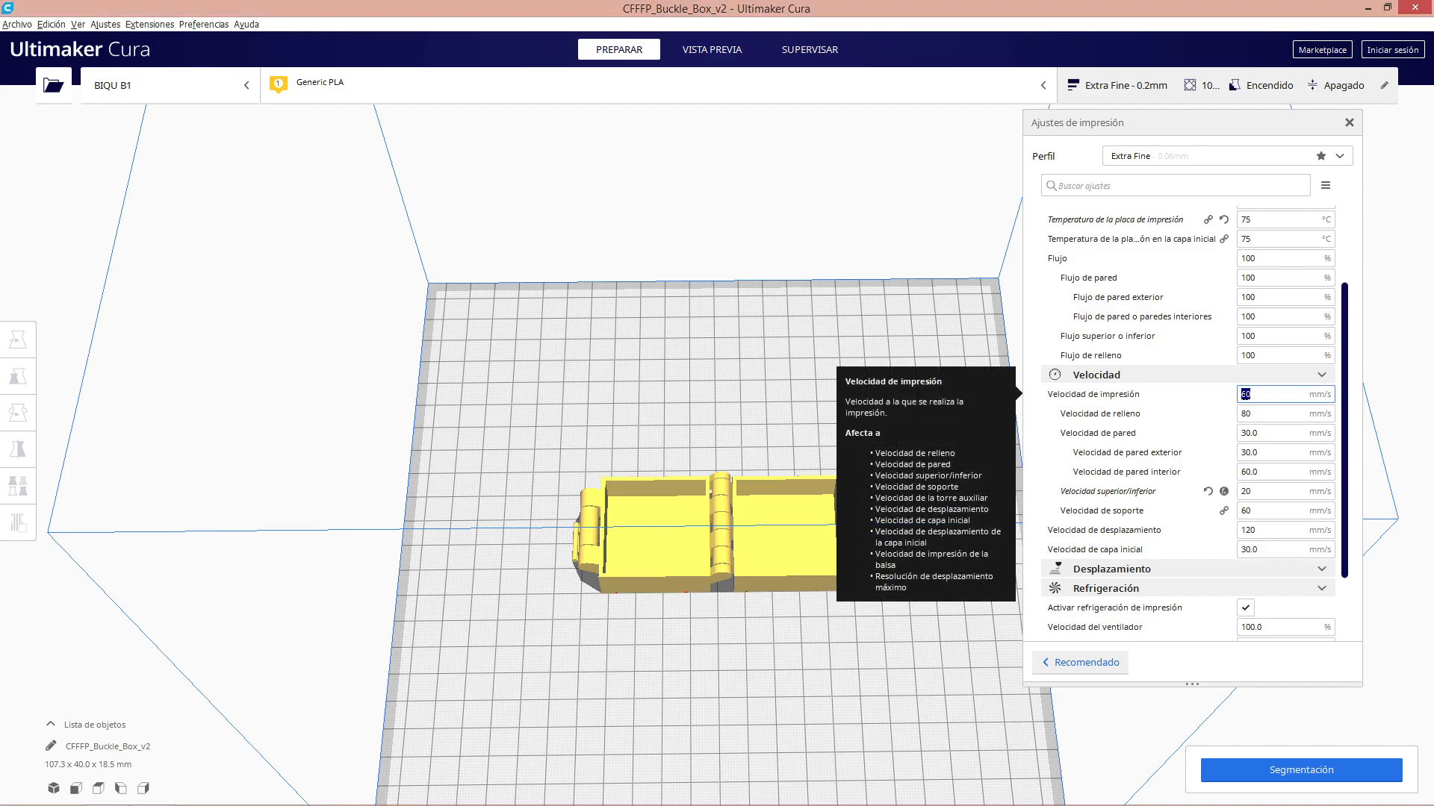
{"action": "left_click", "coordinate": [1257, 391]}
{"action": "double_click", "coordinate": [1245, 394]}
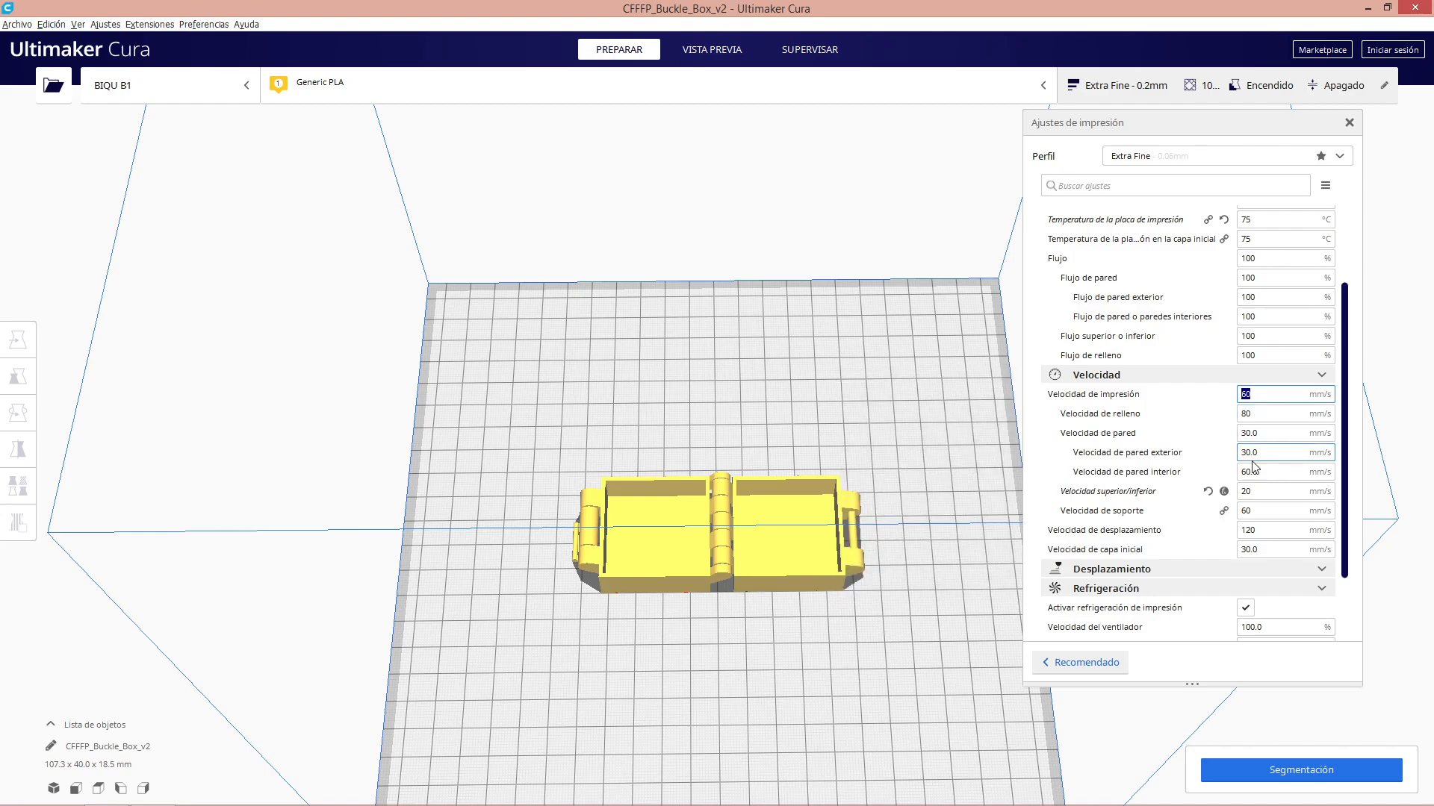
{"action": "scroll", "coordinate": [1245, 575], "scroll_direction": "down", "scroll_amount": 1}
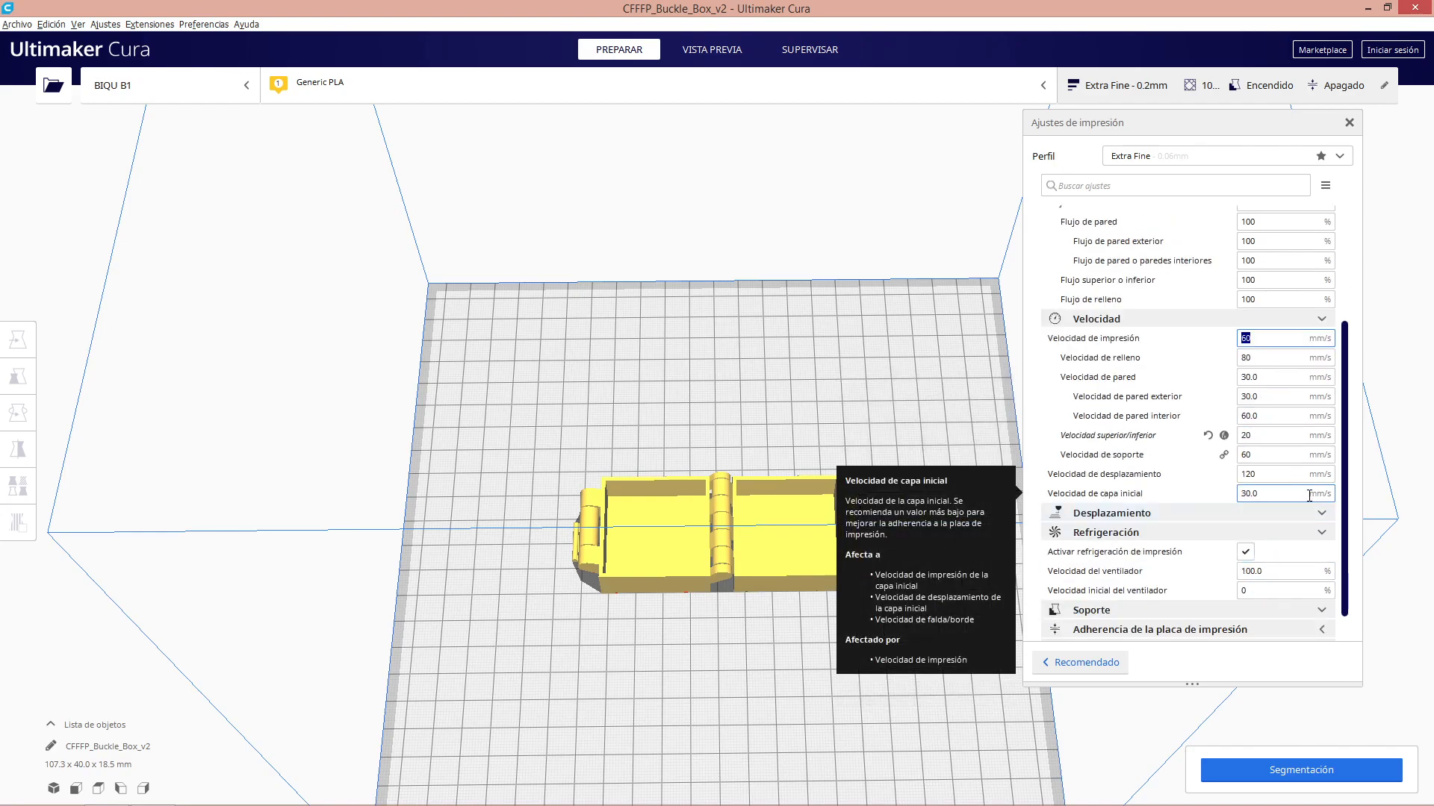
Set the printing temperature to 205 °C in the Material settings
{"action": "scroll", "coordinate": [1309, 495], "scroll_direction": "up", "scroll_amount": 2}
{"action": "scroll", "coordinate": [1255, 285], "scroll_direction": "up", "scroll_amount": 1}
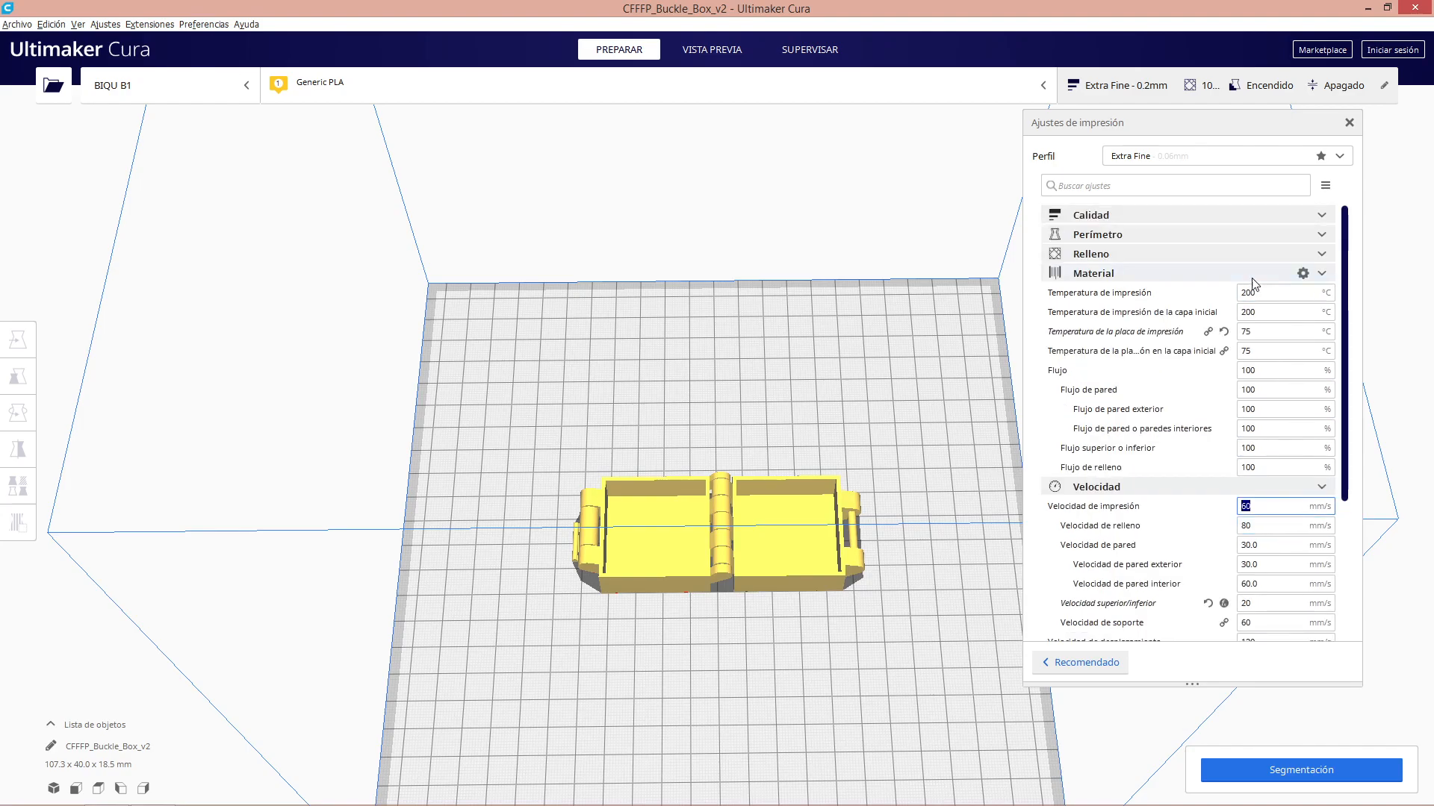
{"action": "left_click", "coordinate": [1249, 293]}
{"action": "key", "text": "BackSpace"}
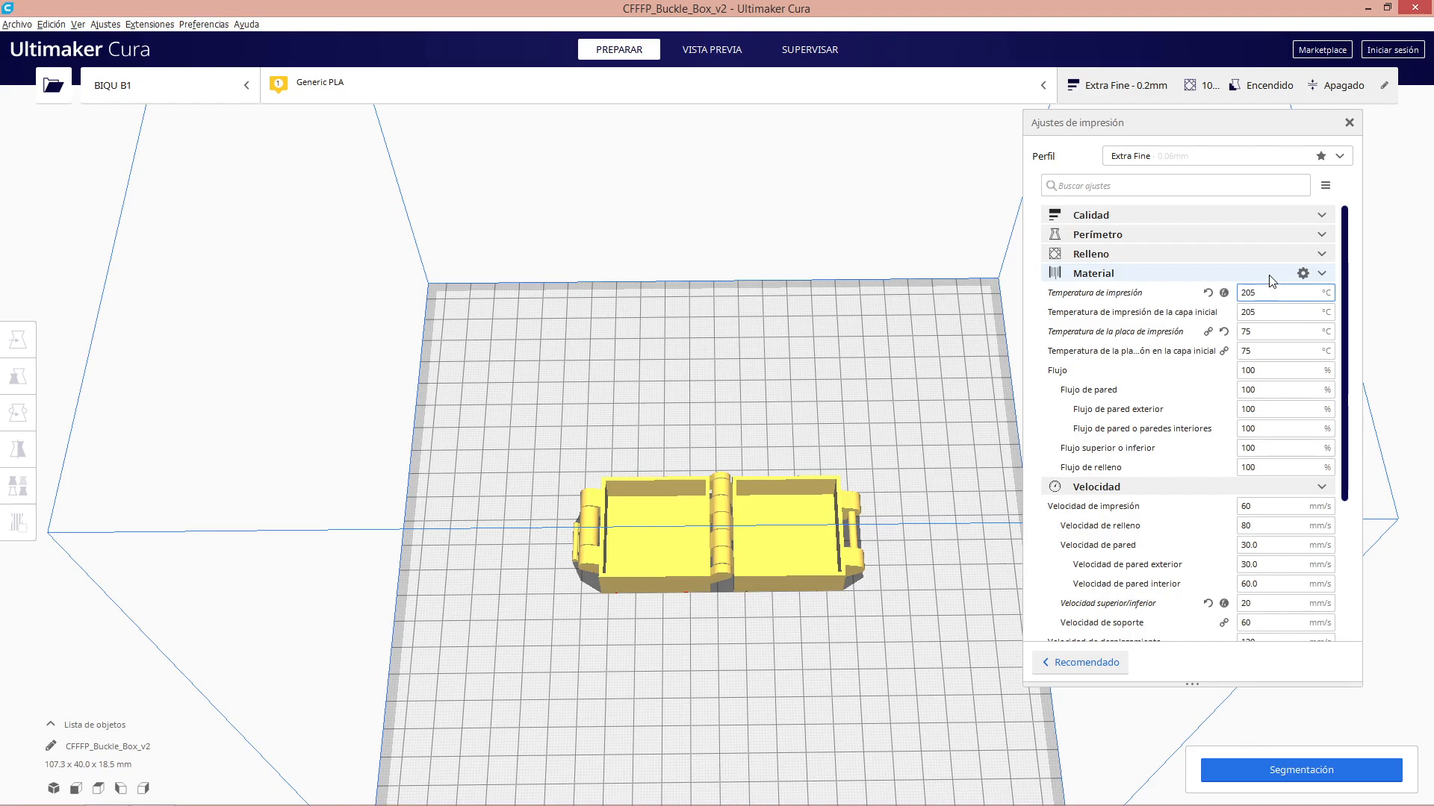
Check the initial layer speed and the general print speed again
{"action": "scroll", "coordinate": [1284, 312], "scroll_direction": "down", "scroll_amount": 3}
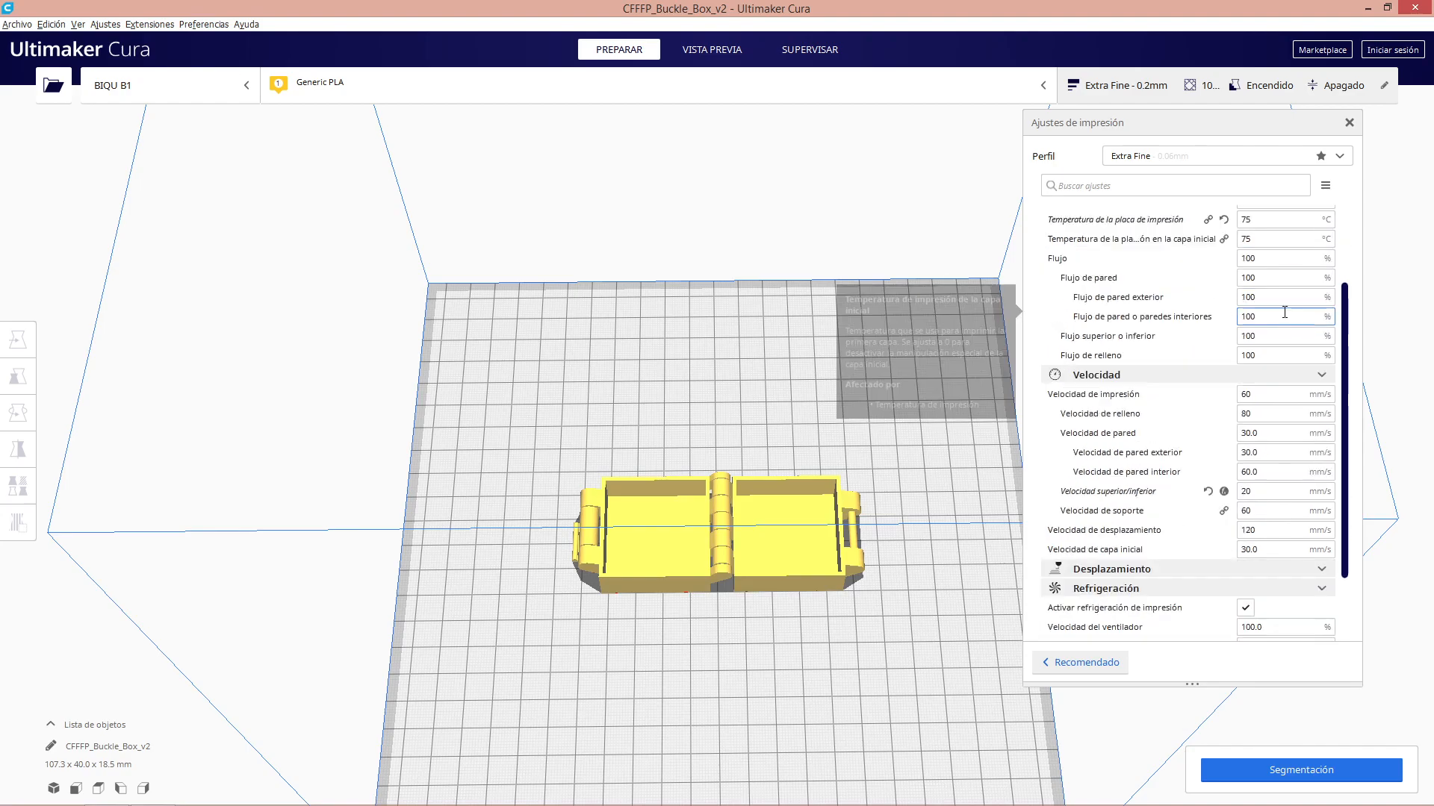
{"action": "left_click", "coordinate": [1279, 550]}
{"action": "double_click", "coordinate": [1280, 549]}
{"action": "double_click", "coordinate": [1264, 394]}
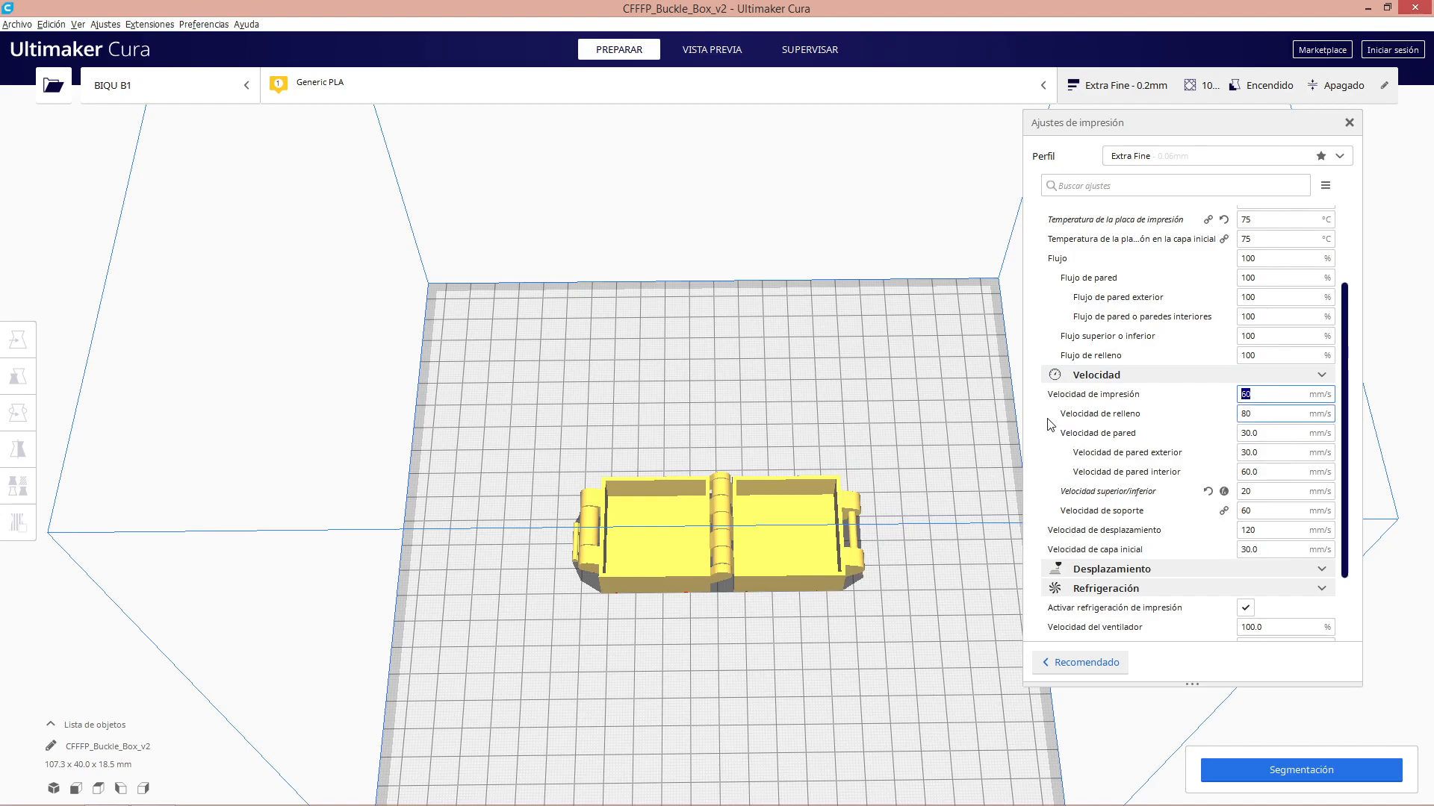
Look up the available speed options in the setting visibility preferences and close them
{"action": "right_click", "coordinate": [1173, 409]}
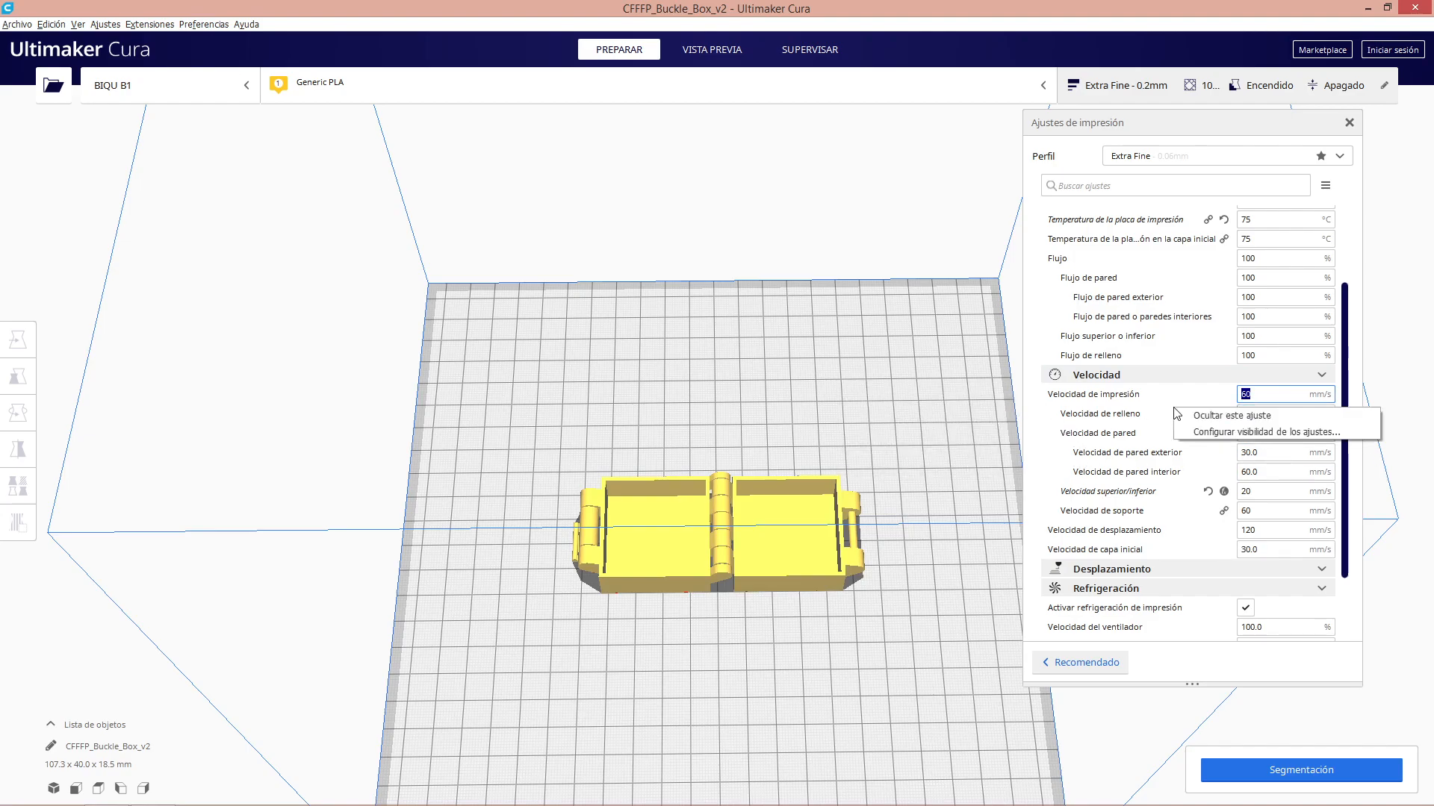
{"action": "left_click", "coordinate": [1222, 433]}
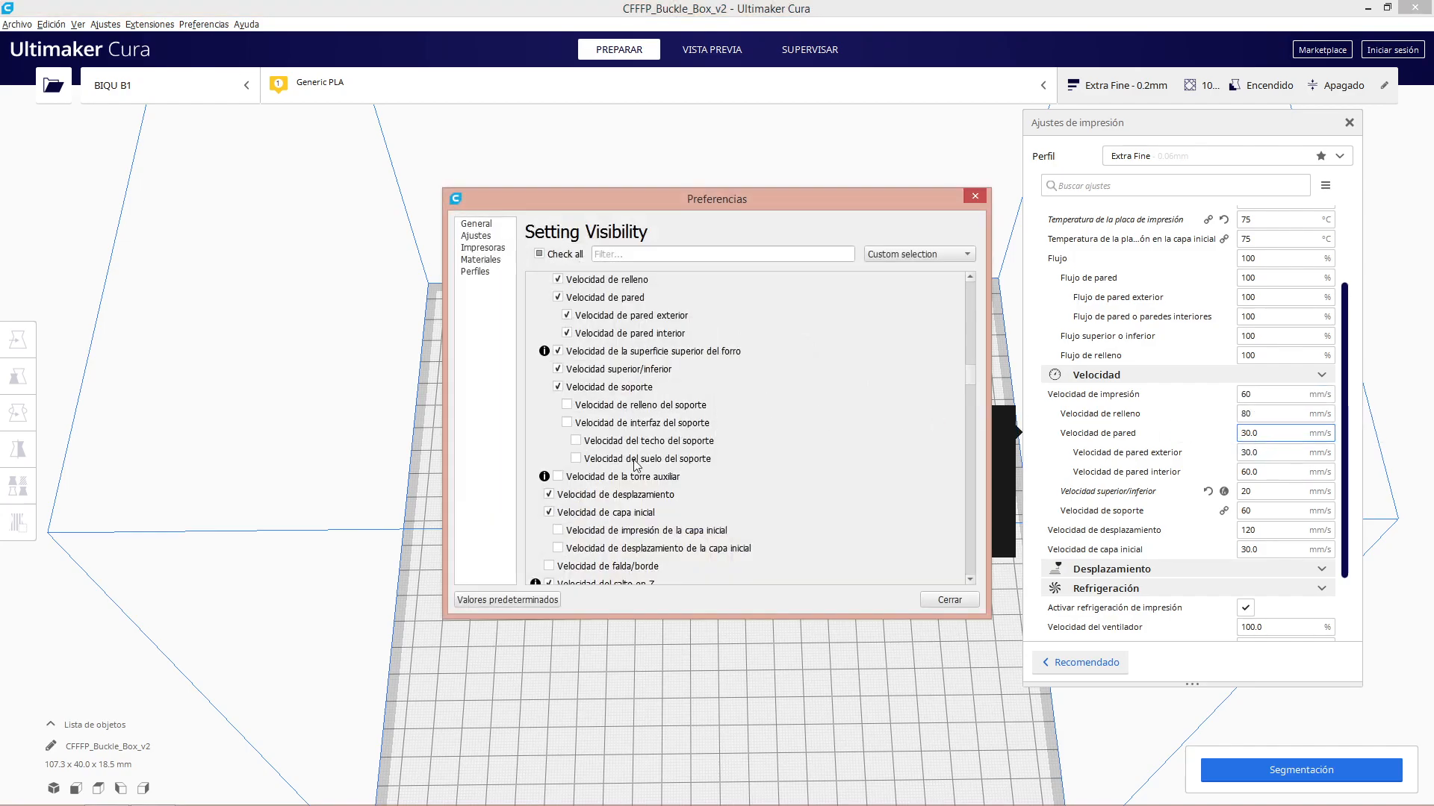
{"action": "left_click", "coordinate": [974, 195]}
Review the initial layer printing temperature alongside the initial fan speed
{"action": "scroll", "coordinate": [1140, 403], "scroll_direction": "up", "scroll_amount": 3}
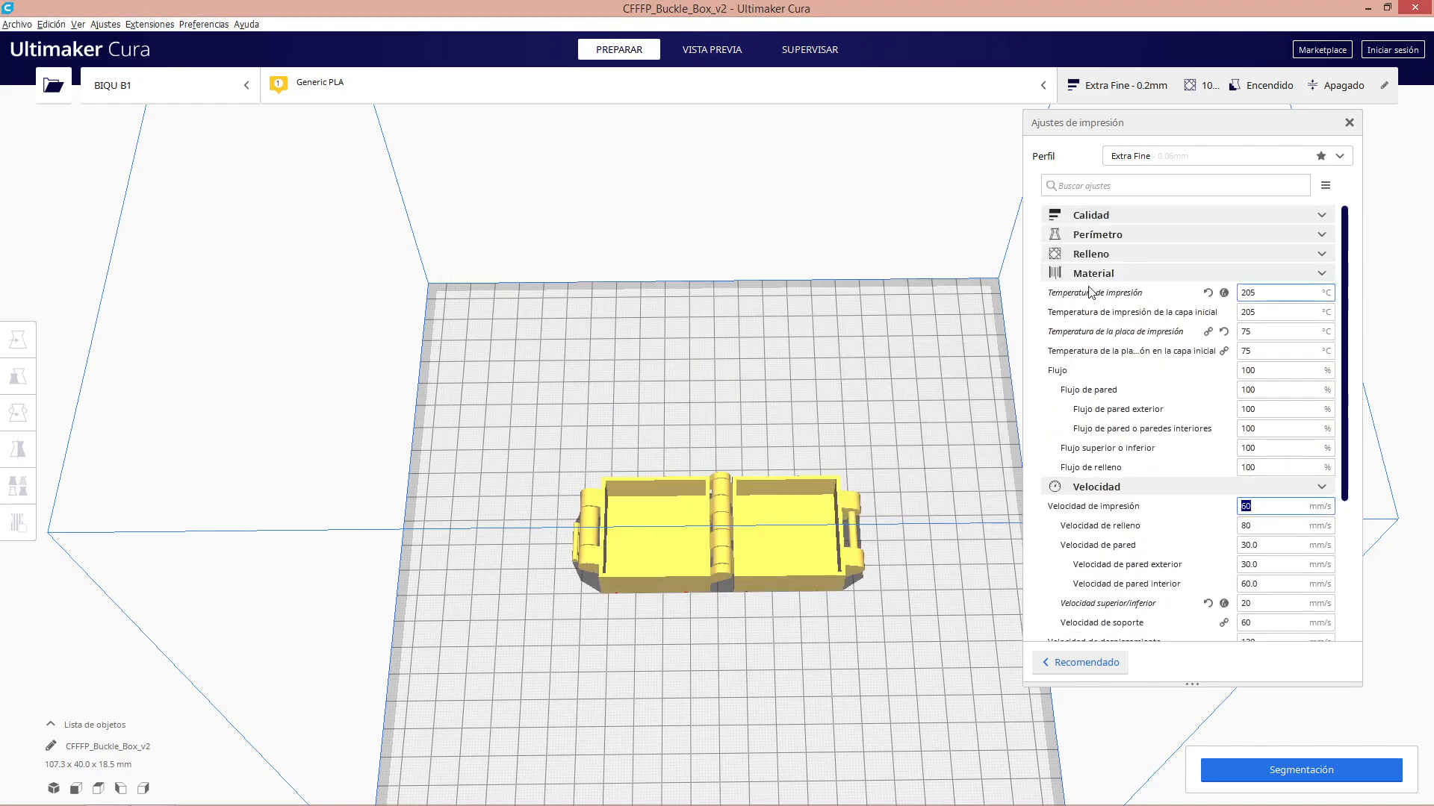
{"action": "mouse_move", "coordinate": [1085, 319]}
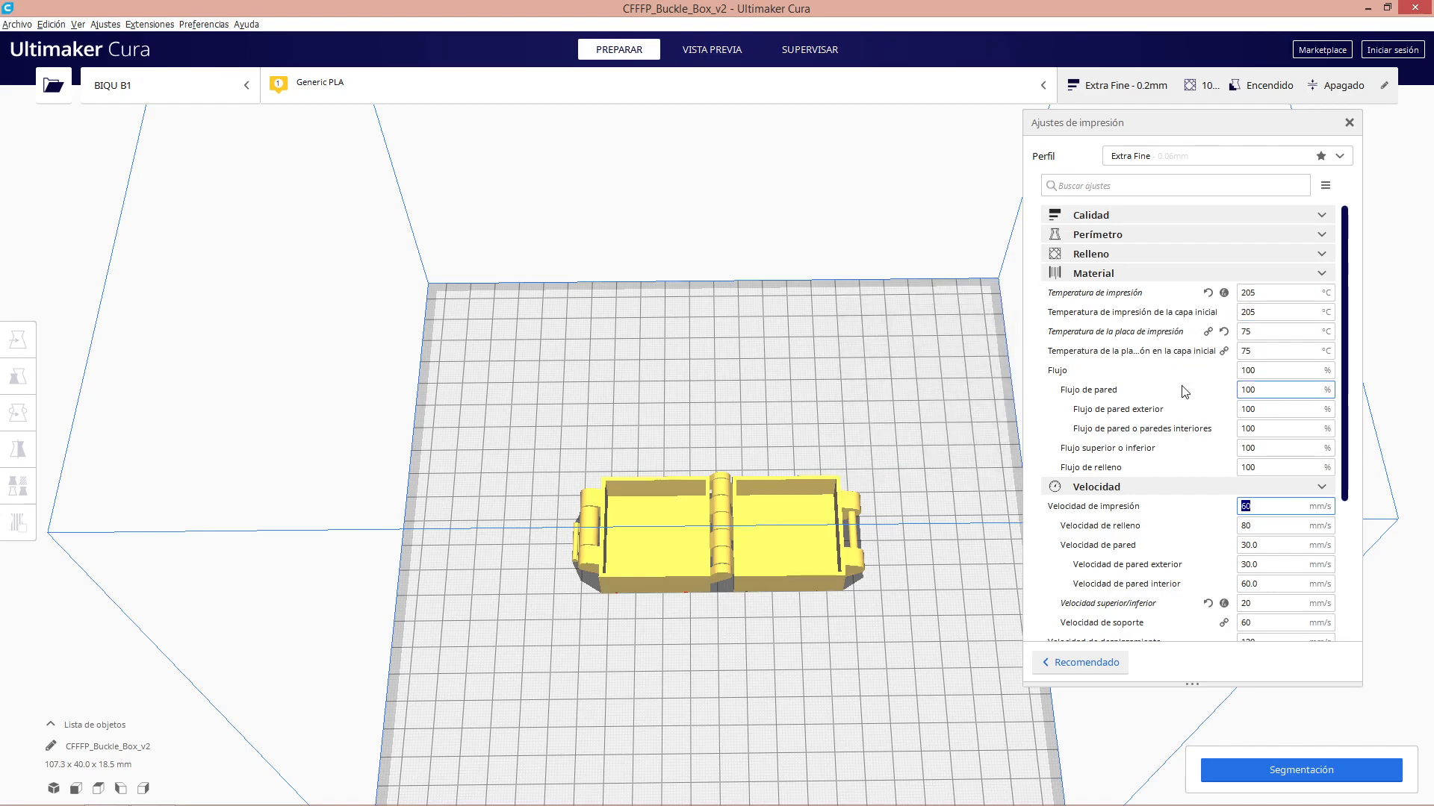
{"action": "scroll", "coordinate": [1191, 396], "scroll_direction": "down", "scroll_amount": 3}
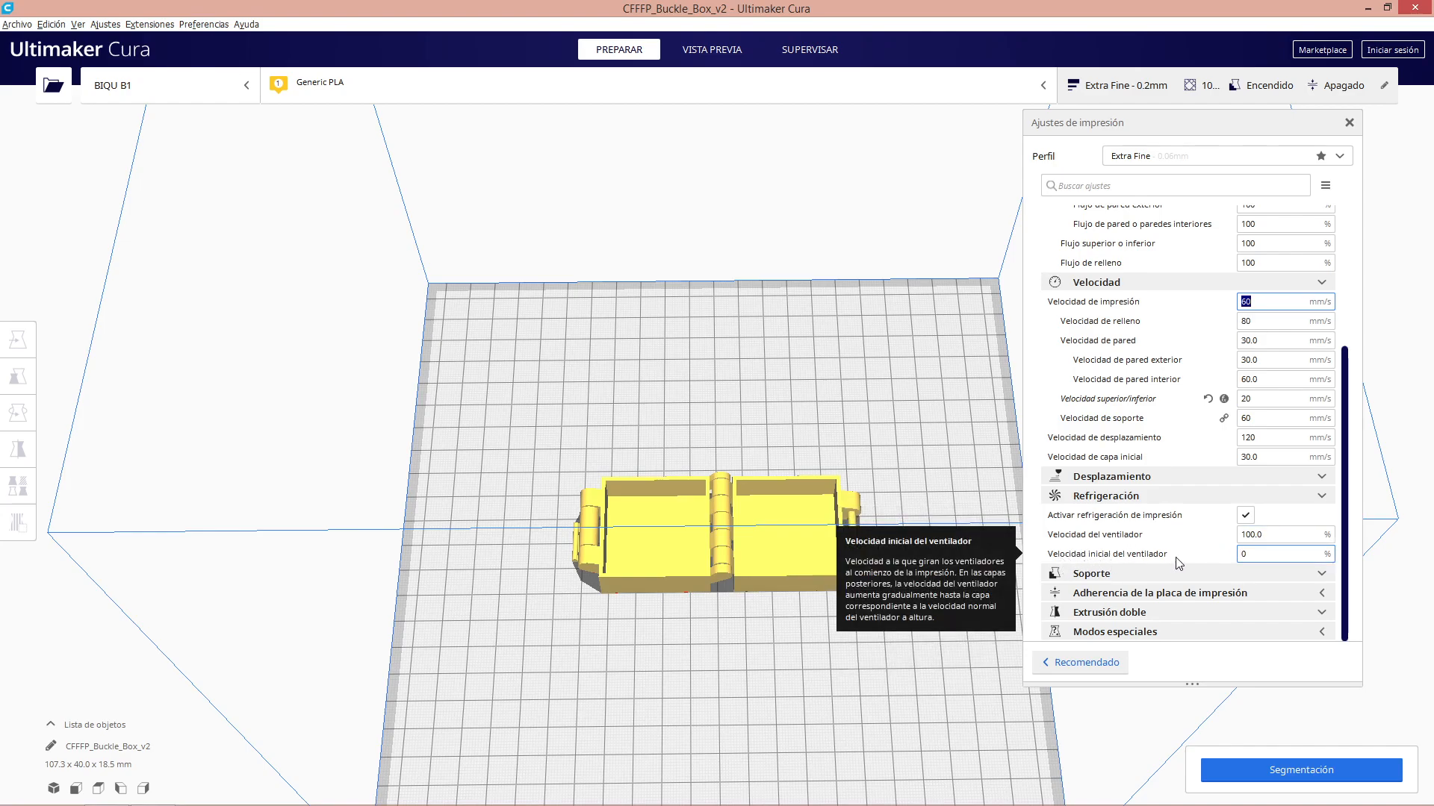
{"action": "double_click", "coordinate": [1247, 554]}
{"action": "double_click", "coordinate": [1243, 556]}
{"action": "left_click_drag", "start_coordinate": [1251, 556], "coordinate": [1234, 557]}
{"action": "left_click", "coordinate": [1251, 551]}
{"action": "left_click_drag", "start_coordinate": [1250, 554], "coordinate": [1236, 560]}
Set the initial layer printing temperature to 200 °C and compare it with the regular printing temperature
{"action": "scroll", "coordinate": [1270, 433], "scroll_direction": "up", "scroll_amount": 3}
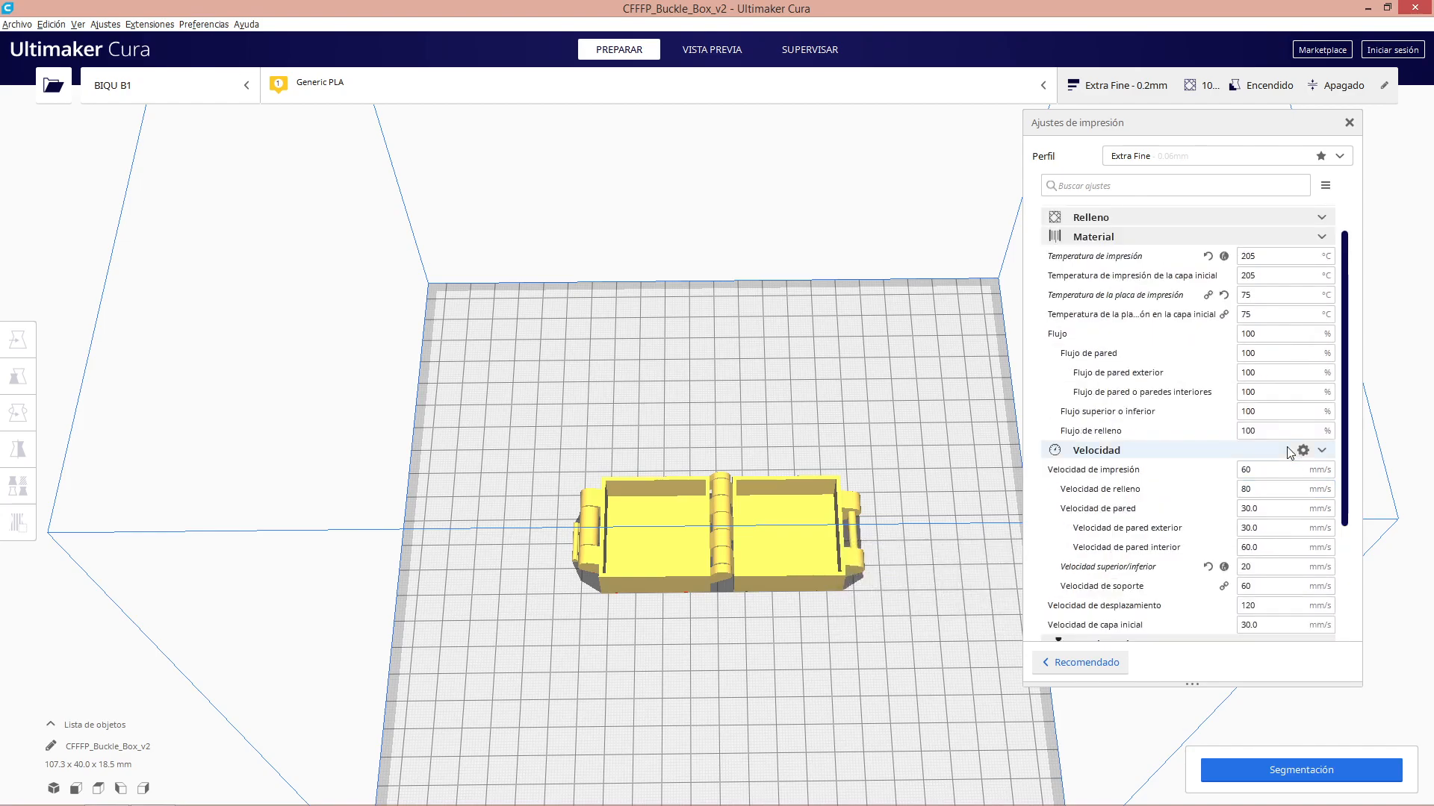
{"action": "double_click", "coordinate": [1249, 275]}
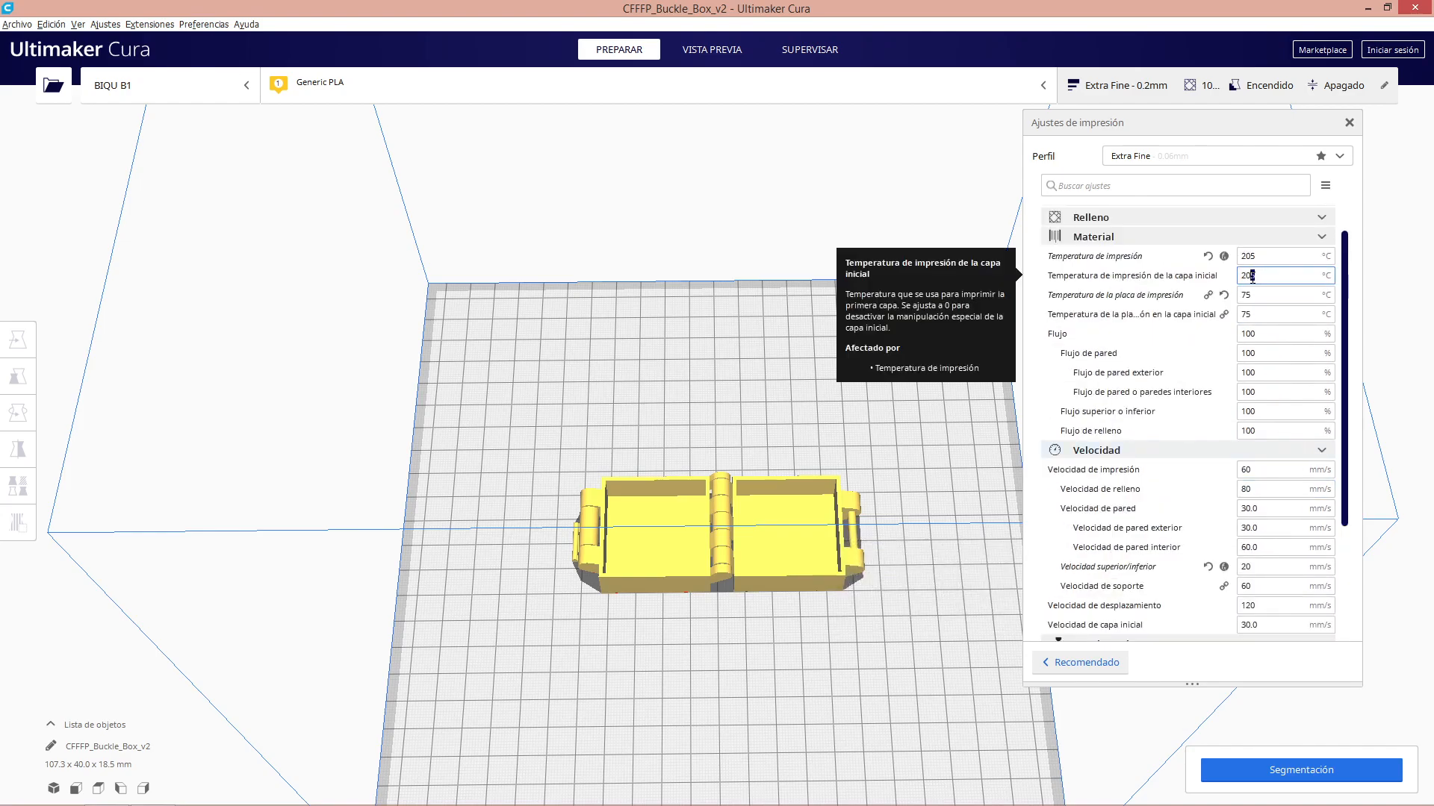
{"action": "type", "text": "2200"}
{"action": "key", "text": "BackSpace"}
{"action": "key", "text": "BackSpace"}
{"action": "key", "text": "BackSpace"}
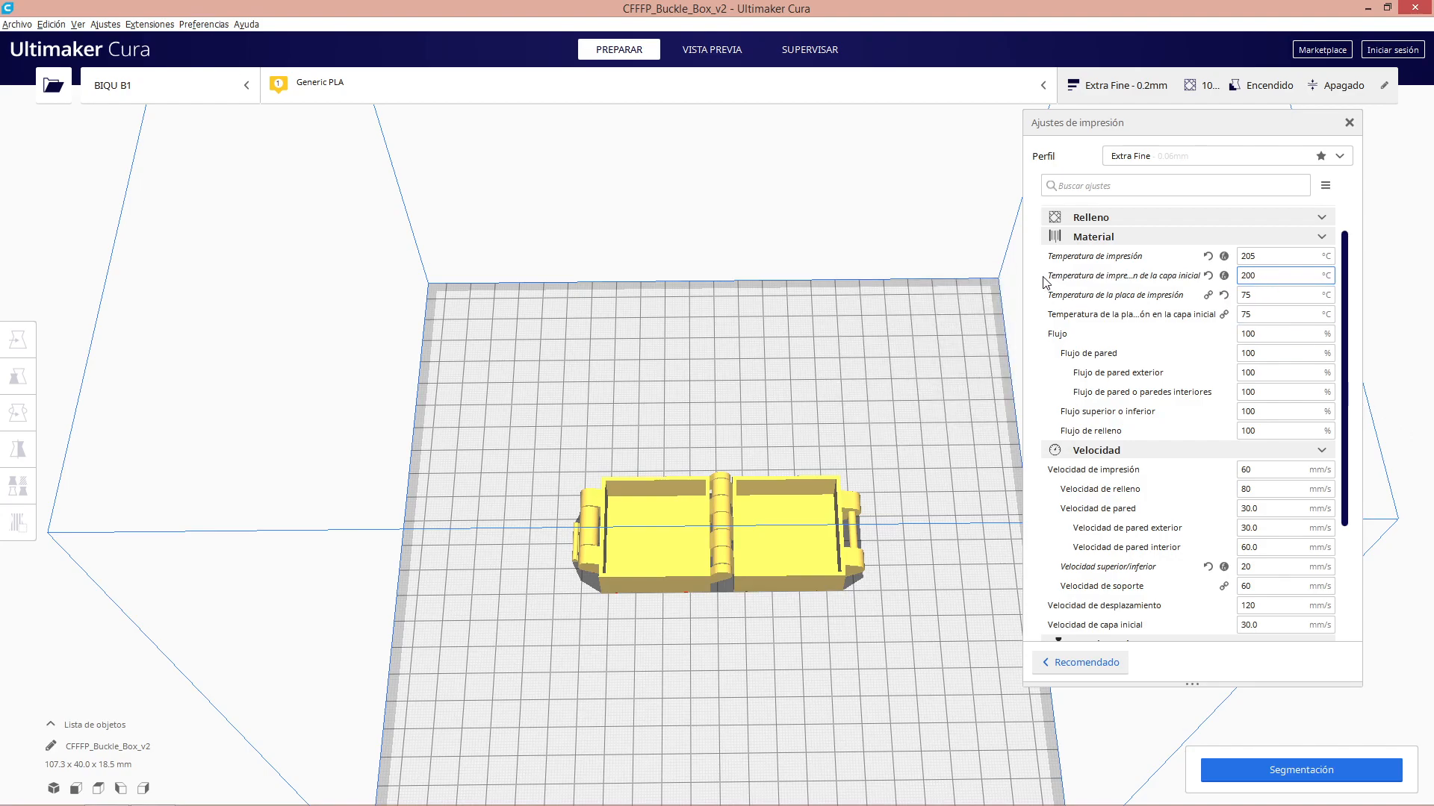
{"action": "mouse_move", "coordinate": [1046, 281]}
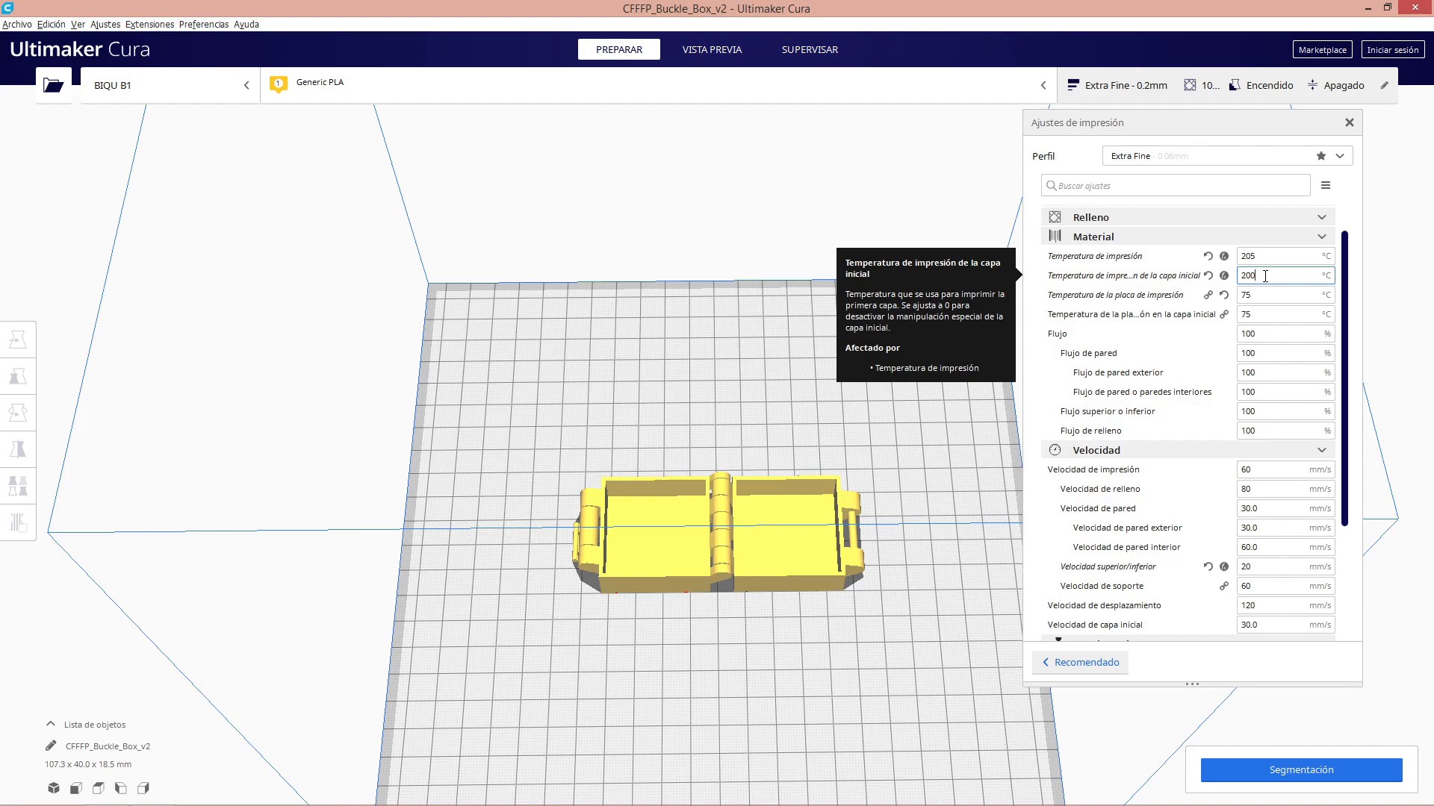
{"action": "left_click", "coordinate": [1252, 256]}
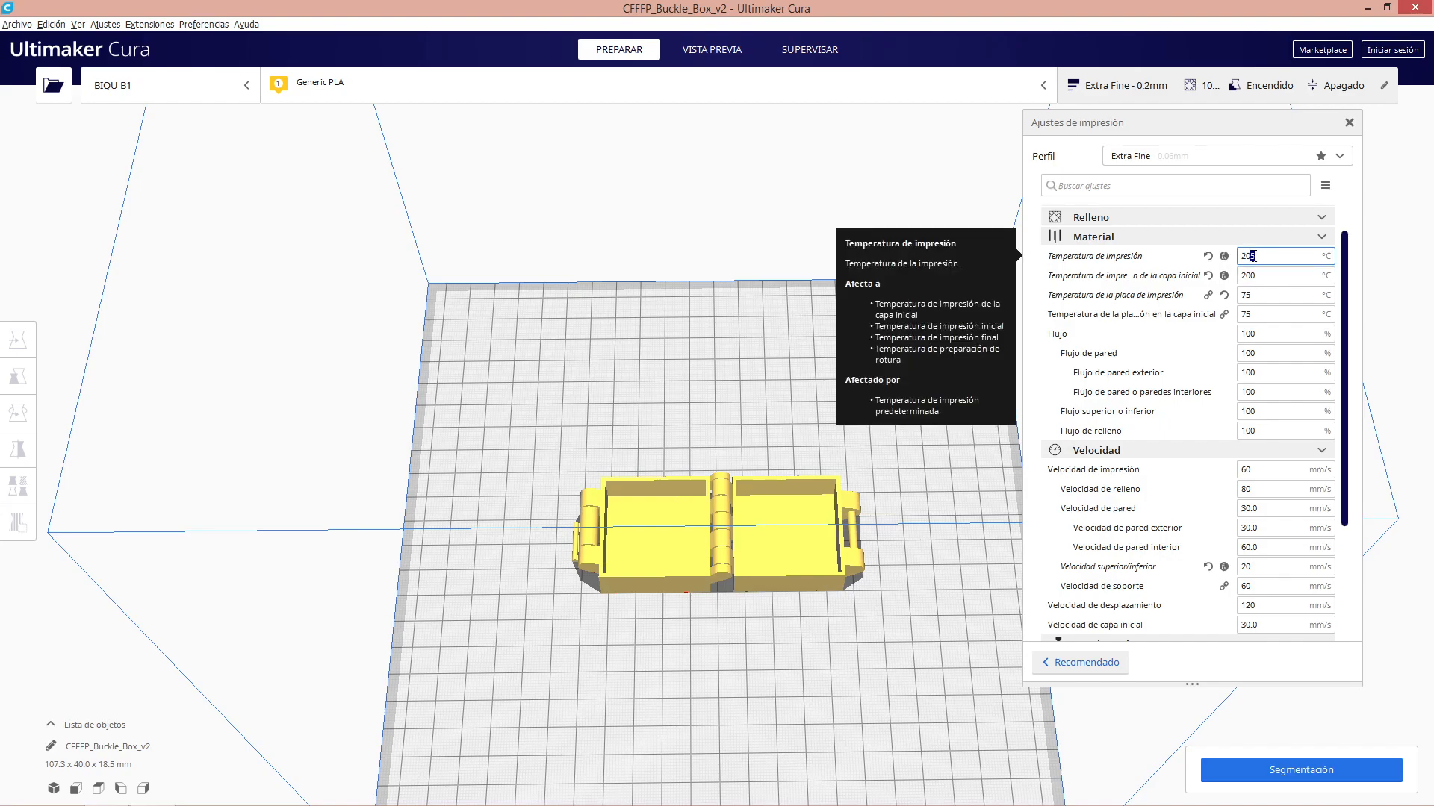
{"action": "left_click", "coordinate": [1253, 276]}
{"action": "type", "text": "0"}
{"action": "left_click_drag", "start_coordinate": [1262, 277], "coordinate": [1252, 275]}
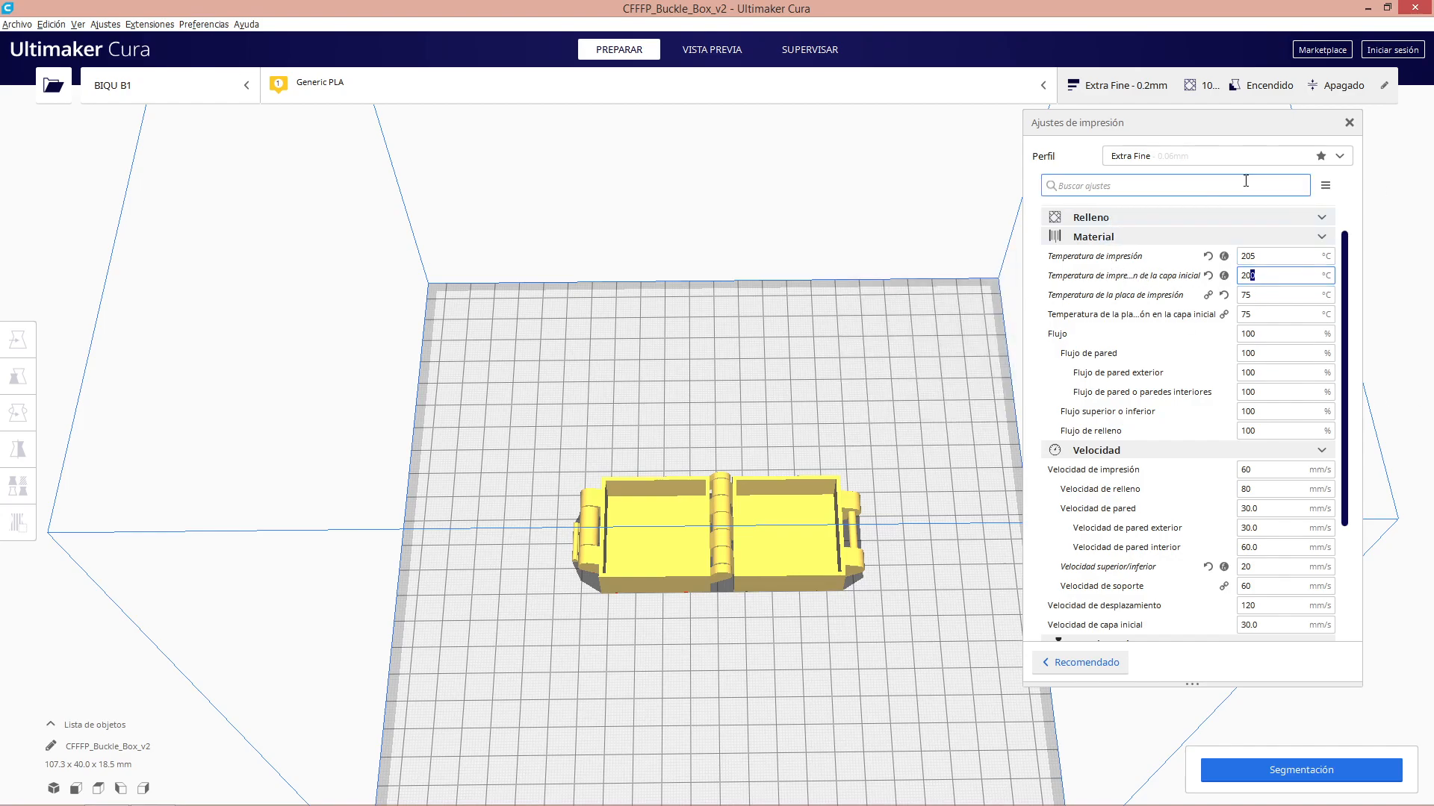
Compare the top/bottom speed with the initial layer speed
{"action": "scroll", "coordinate": [1204, 351], "scroll_direction": "down", "scroll_amount": 1}
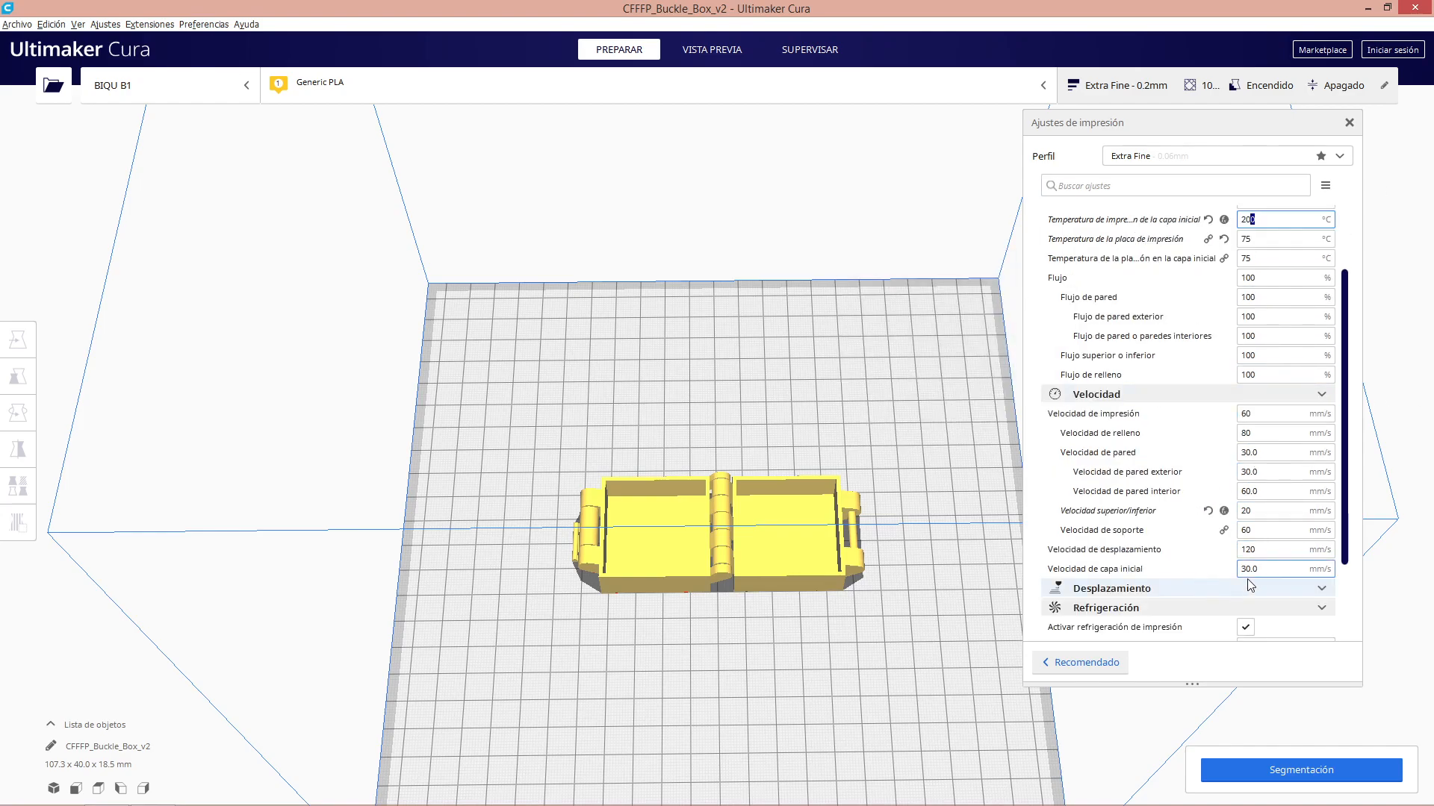
{"action": "double_click", "coordinate": [1245, 511]}
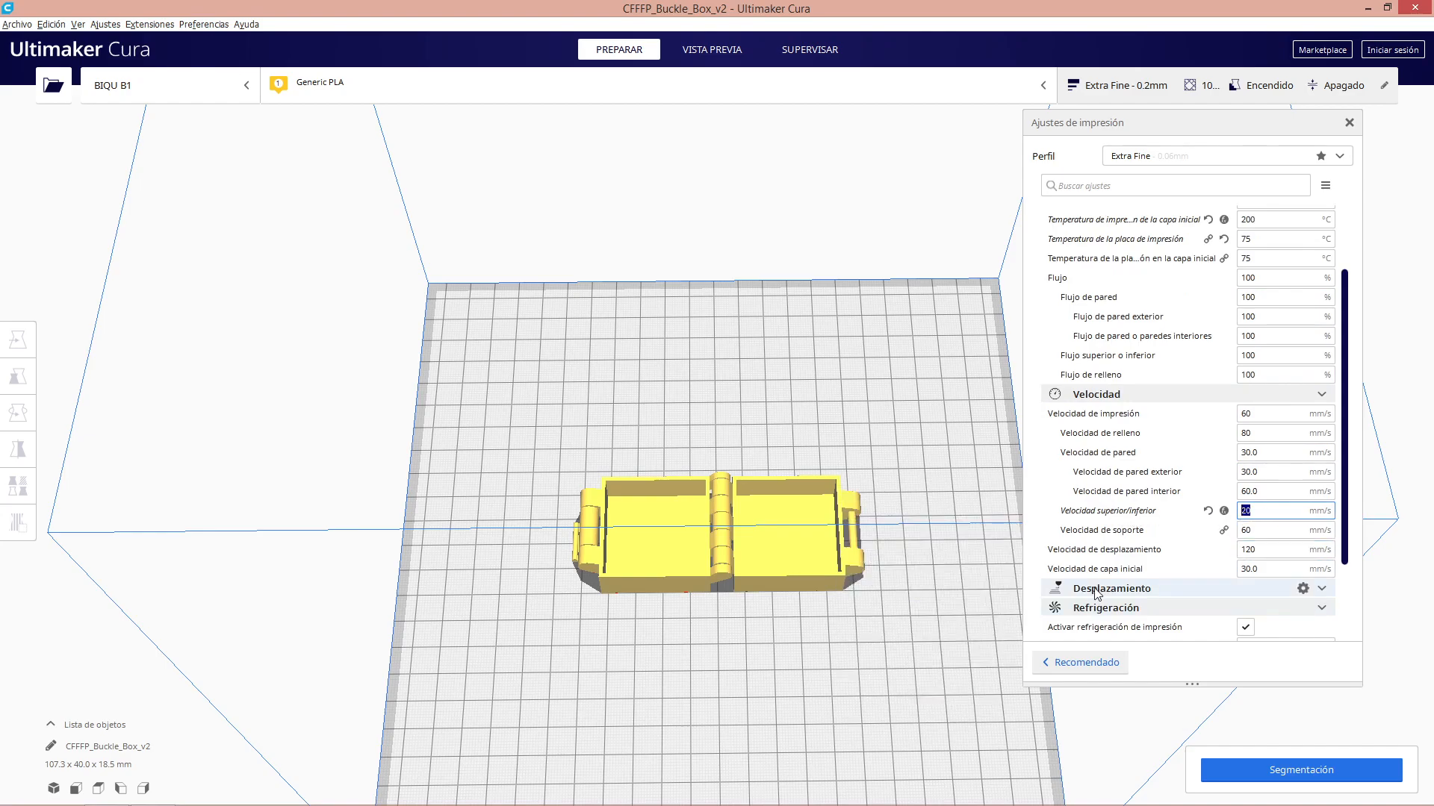
{"action": "left_click", "coordinate": [1256, 570]}
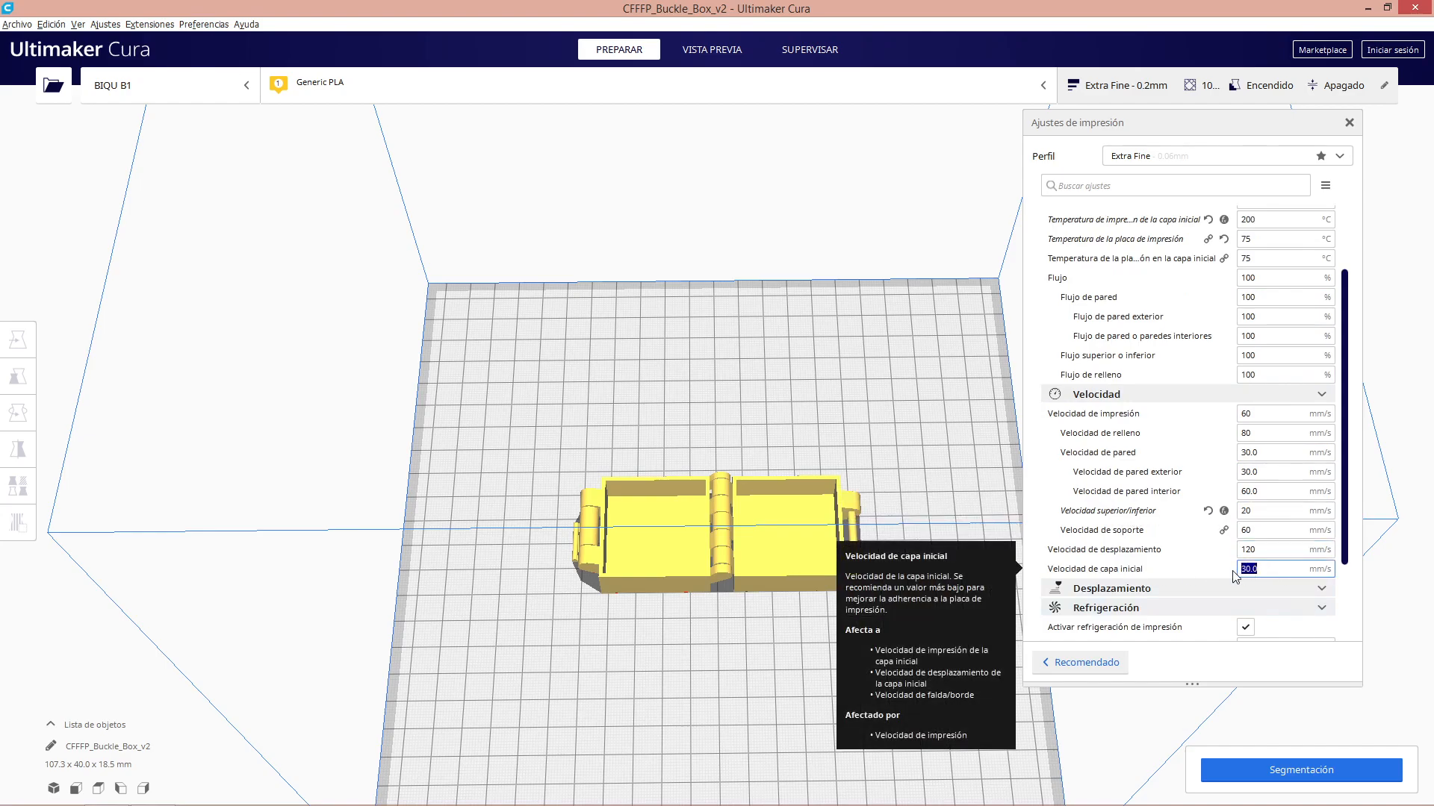
{"action": "double_click", "coordinate": [1244, 511]}
{"action": "scroll", "coordinate": [1242, 517], "scroll_direction": "down", "scroll_amount": 1}
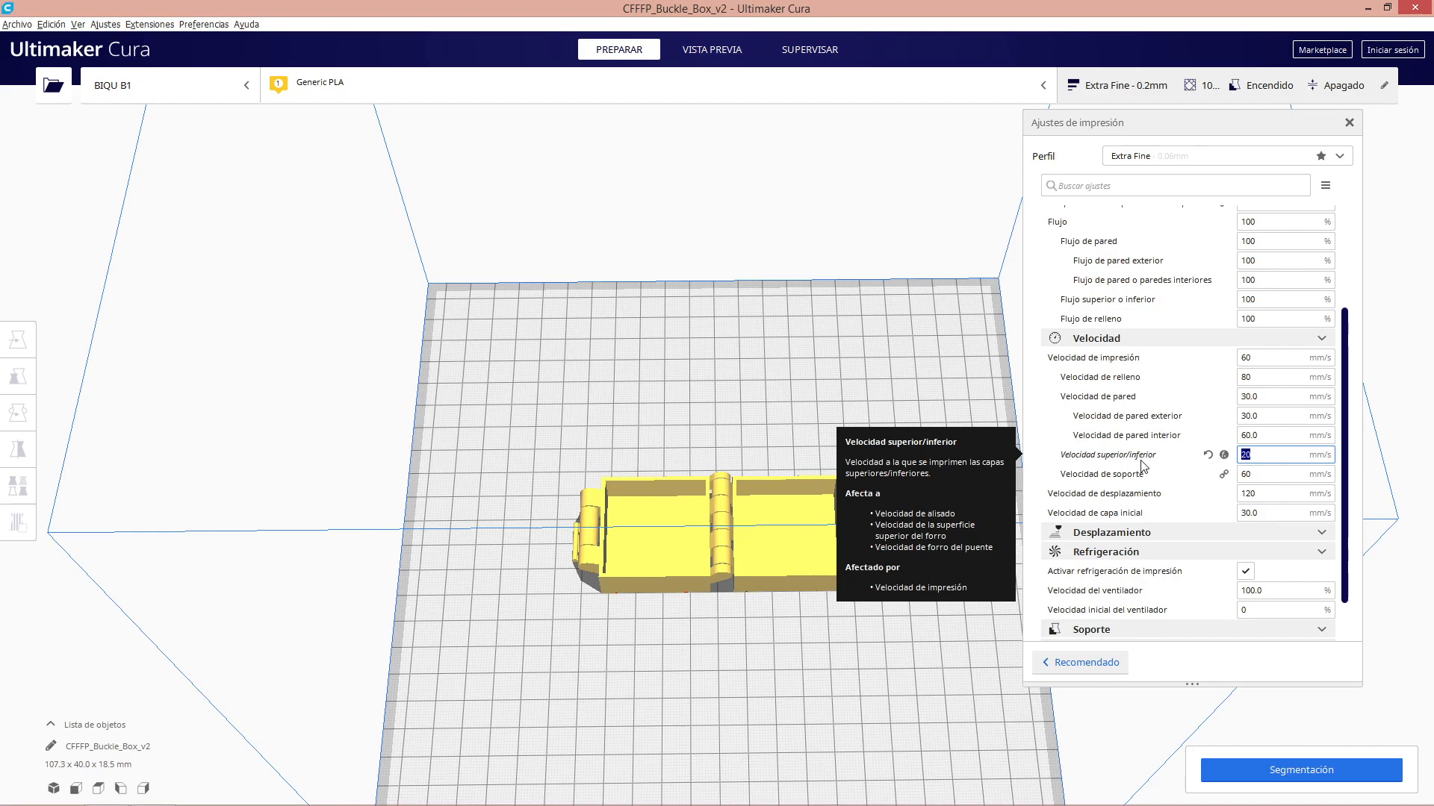
Make the final printing temperature setting visible through the setting visibility preferences and close them
{"action": "left_click", "coordinate": [1247, 455]}
{"action": "double_click", "coordinate": [1247, 456]}
{"action": "scroll", "coordinate": [1270, 458], "scroll_direction": "up", "scroll_amount": 3}
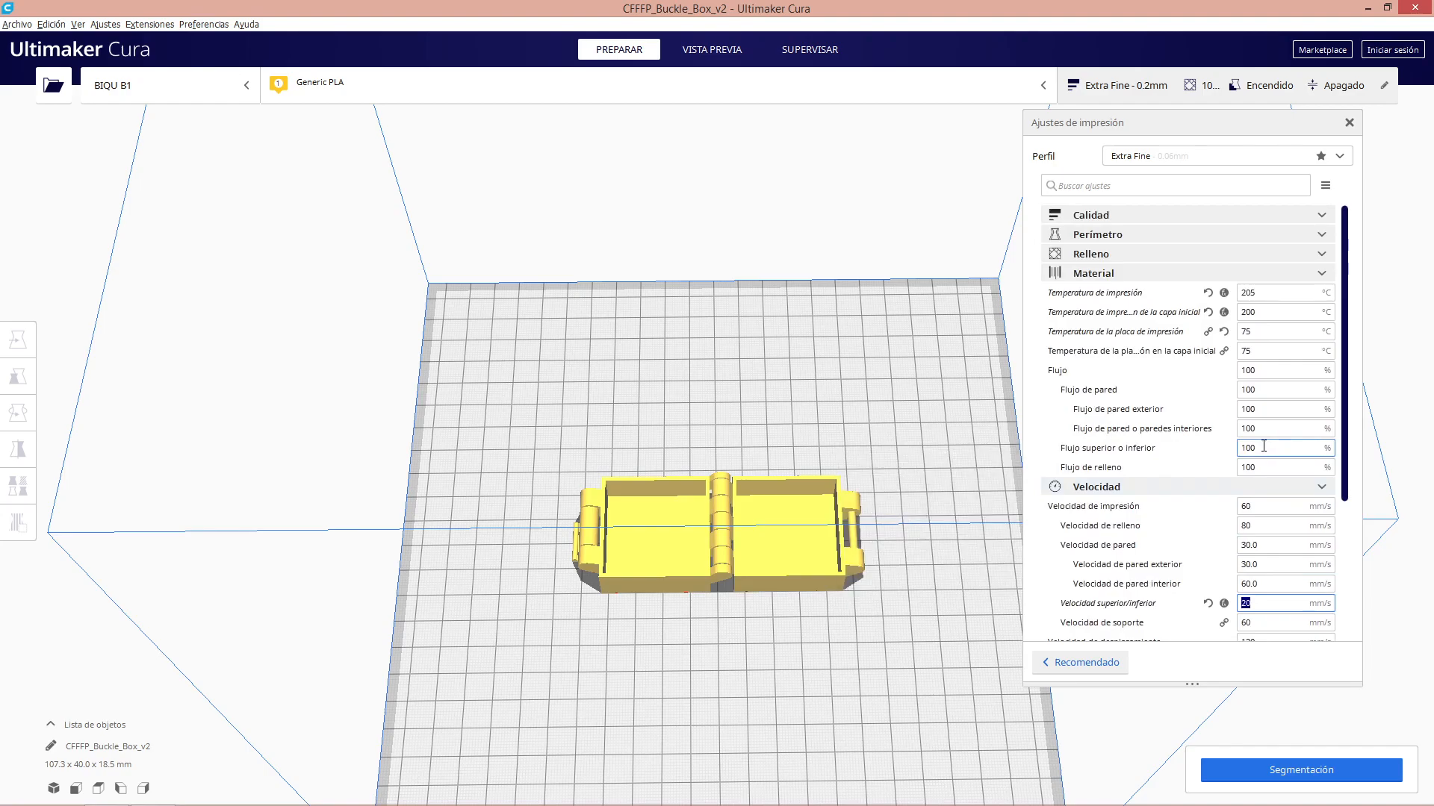
{"action": "right_click", "coordinate": [1038, 318]}
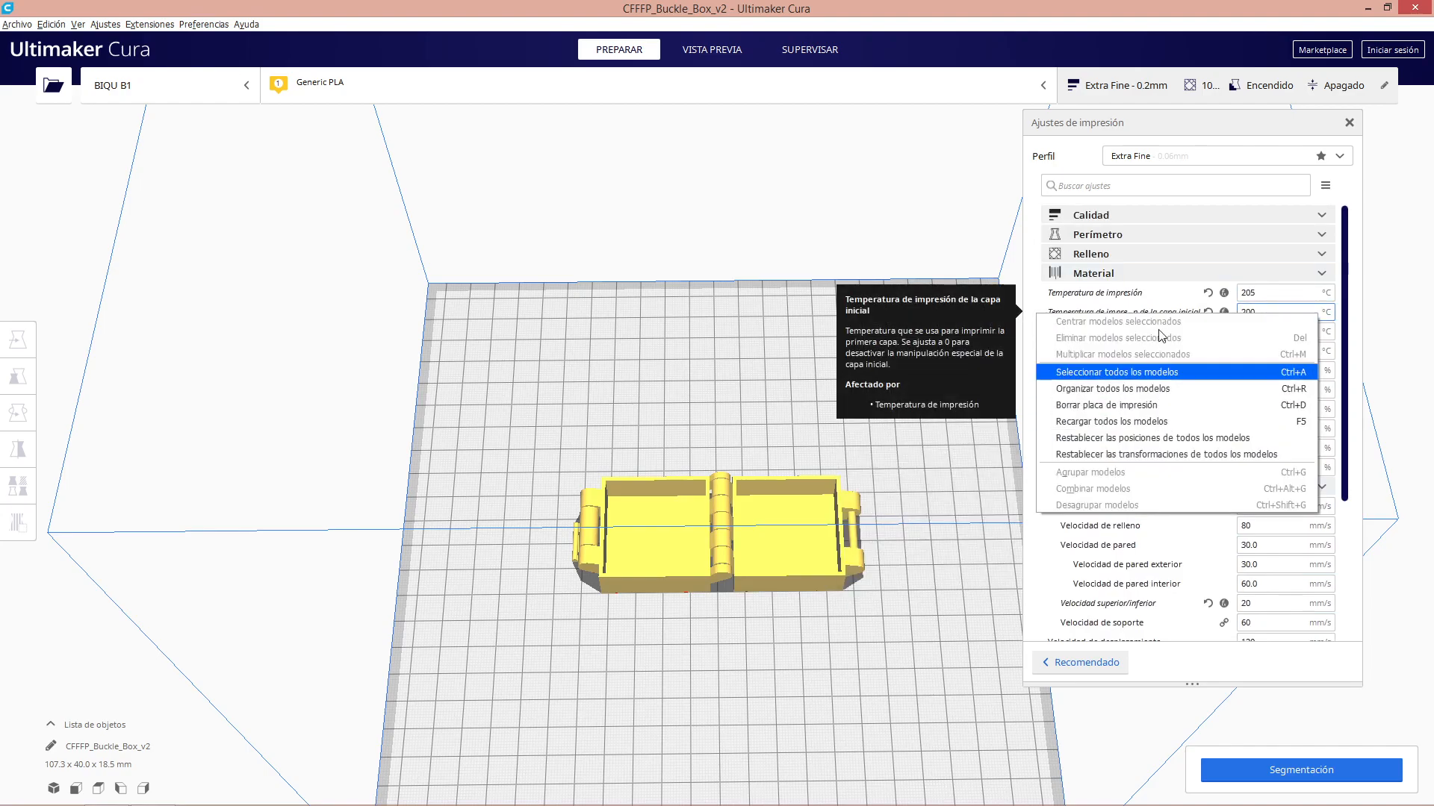
{"action": "right_click", "coordinate": [1091, 314]}
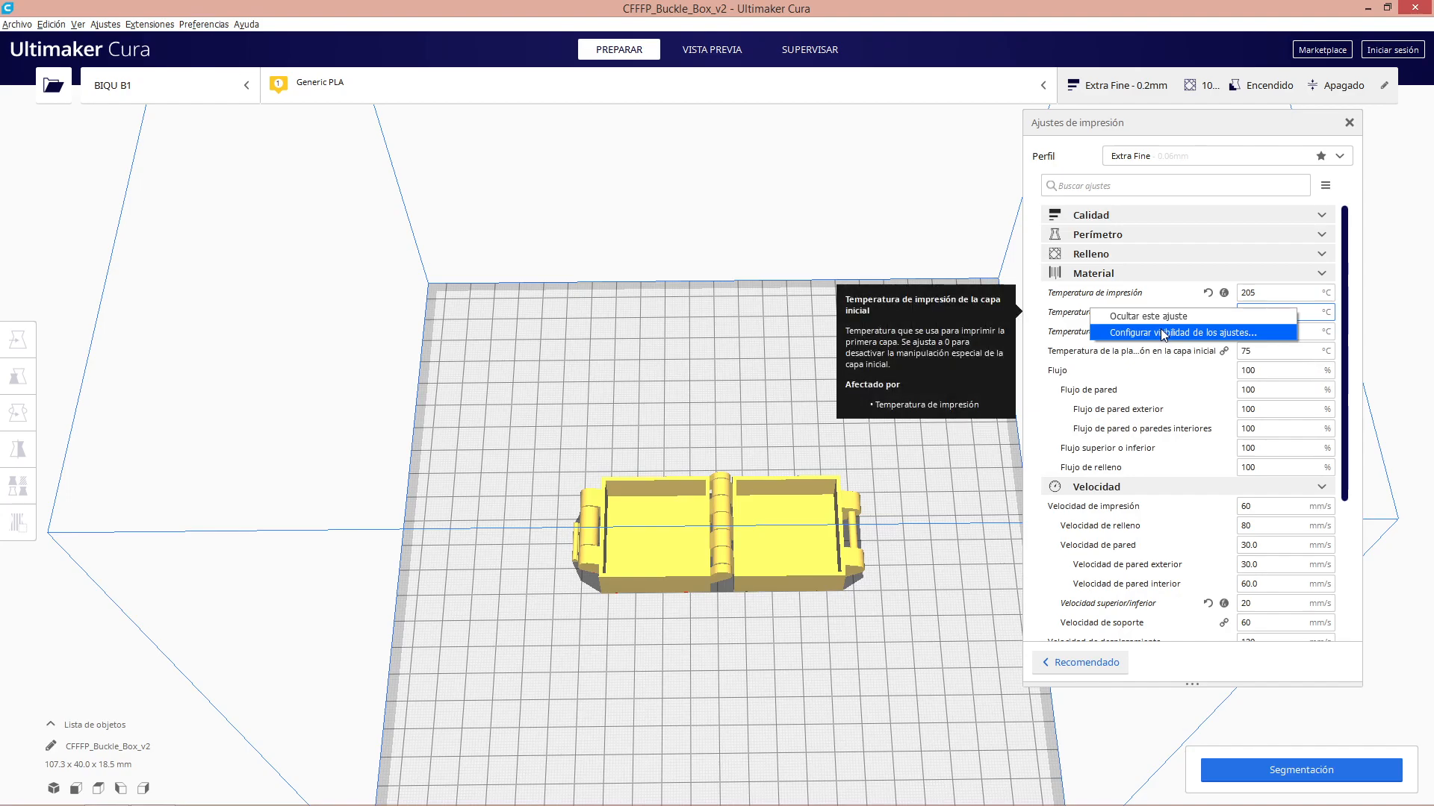
{"action": "left_click", "coordinate": [1182, 333]}
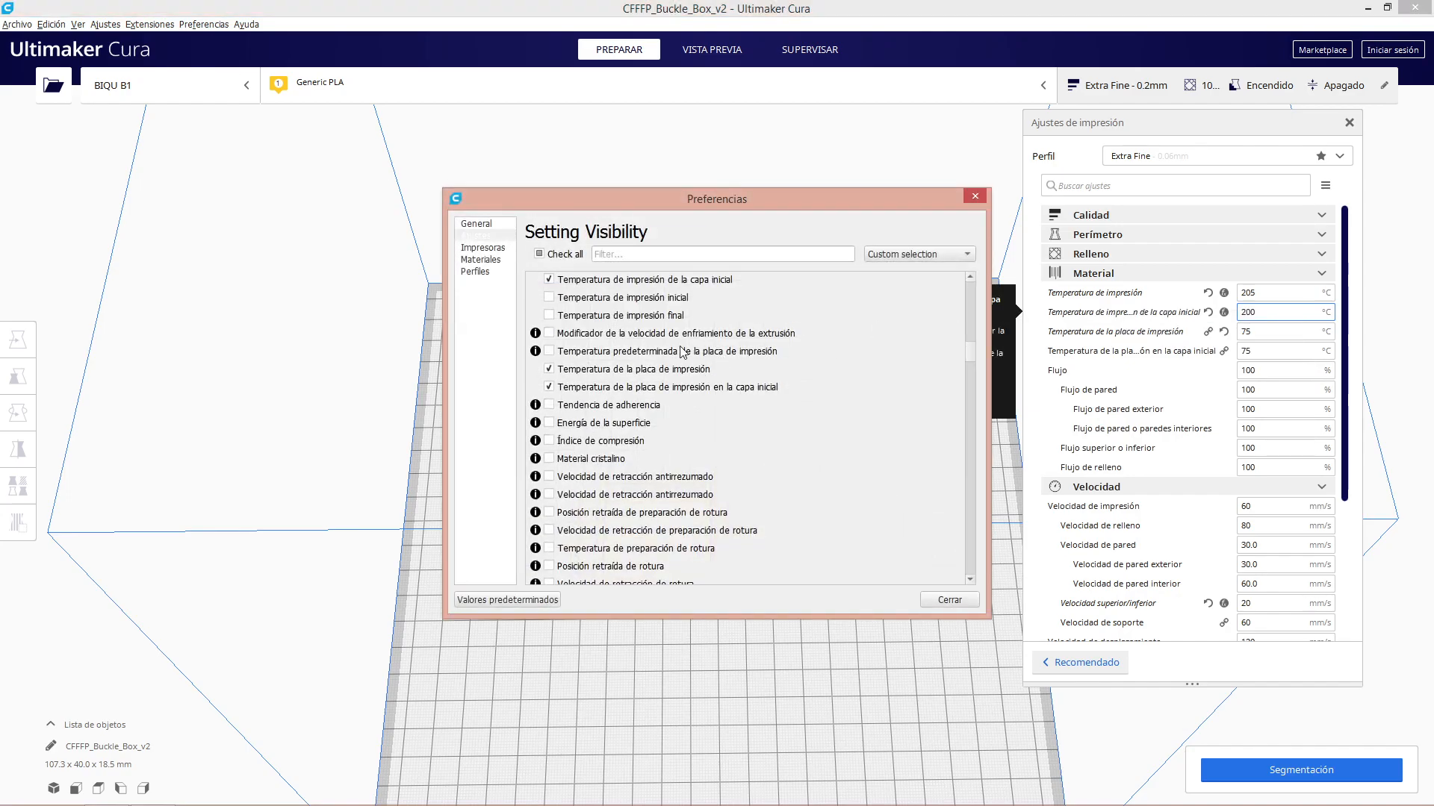
{"action": "left_click", "coordinate": [550, 315]}
{"action": "left_click", "coordinate": [977, 196]}
Toggle print cooling off and on again while checking the top/bottom speed and the initial layer speed
{"action": "scroll", "coordinate": [1204, 403], "scroll_direction": "down", "scroll_amount": 4}
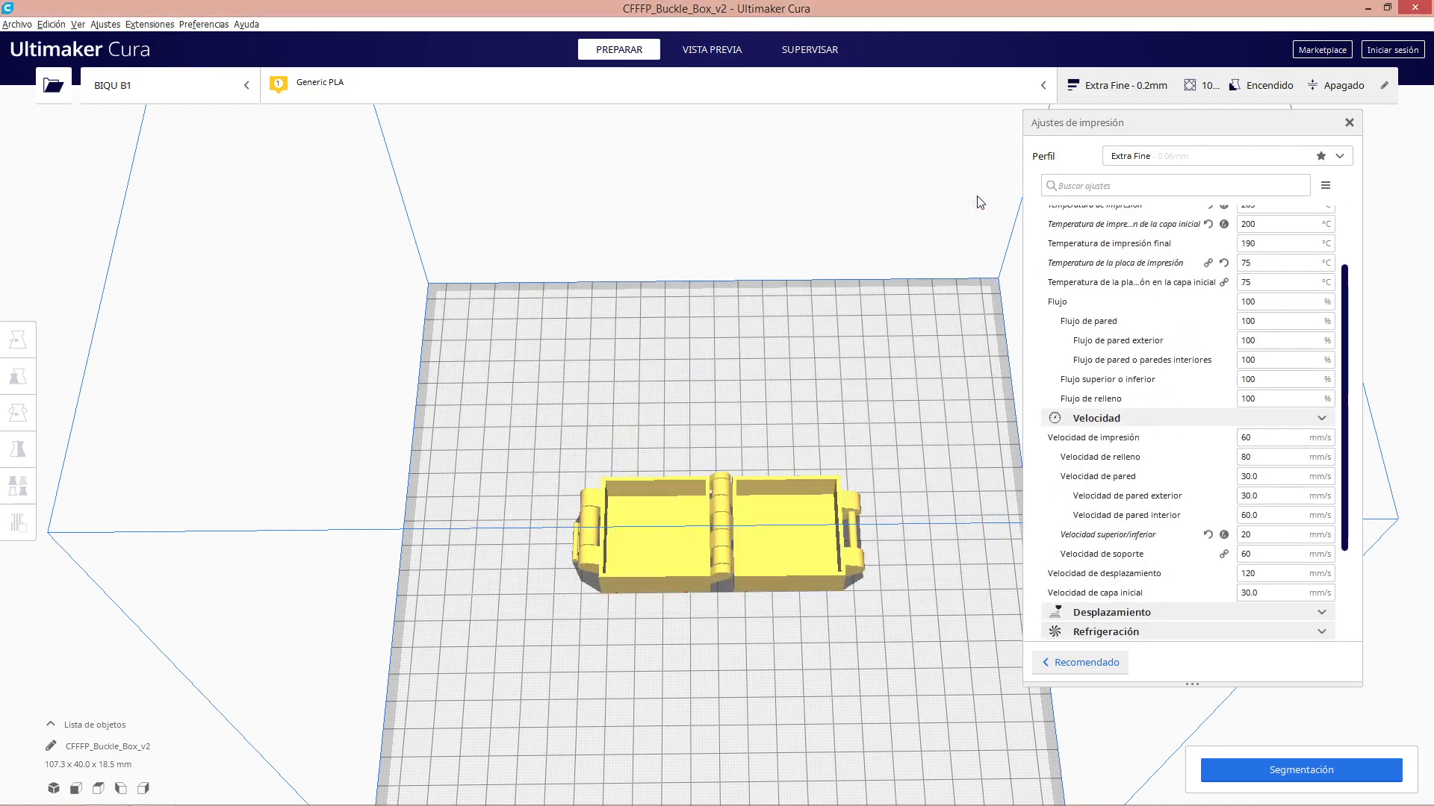
{"action": "double_click", "coordinate": [1246, 478]}
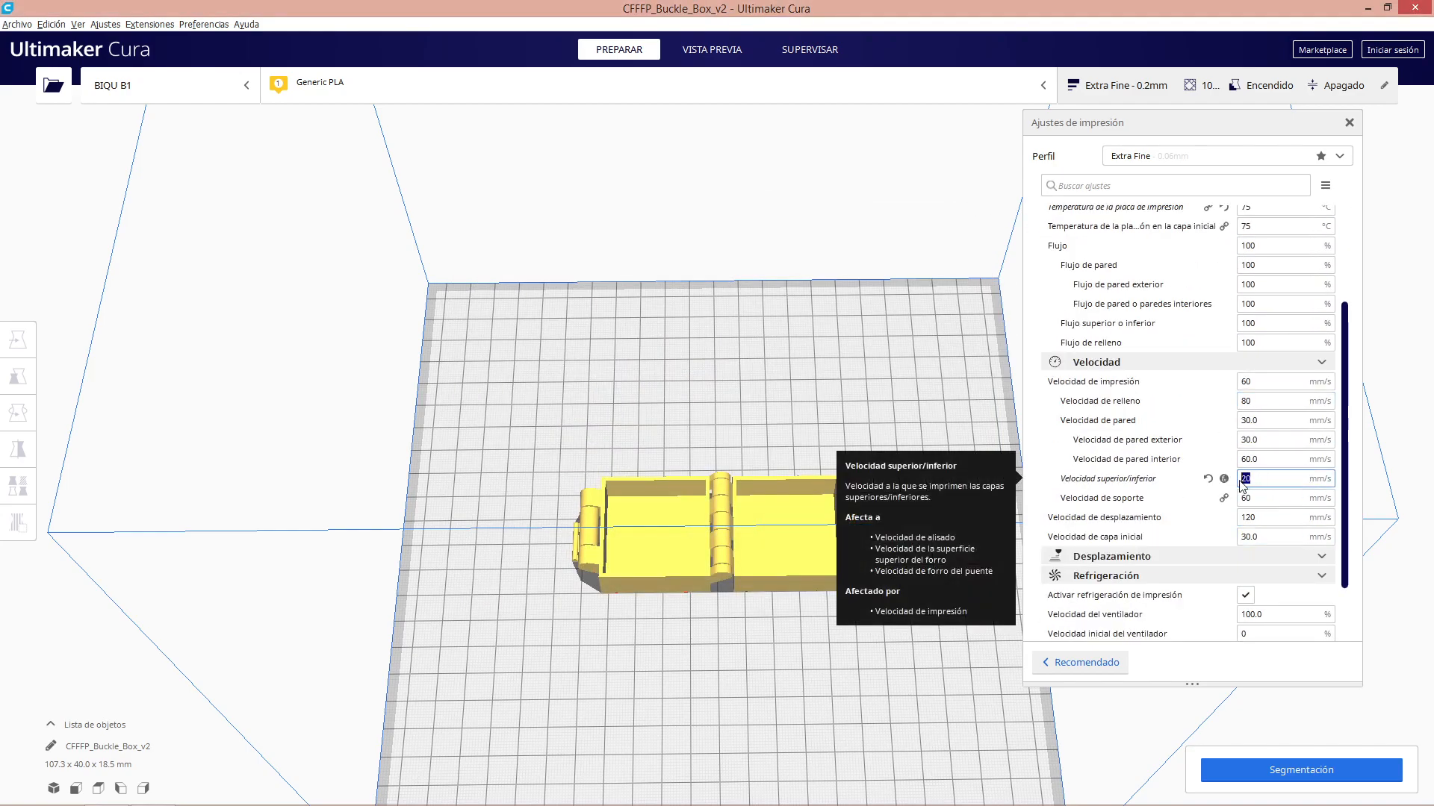
{"action": "left_click", "coordinate": [1244, 595]}
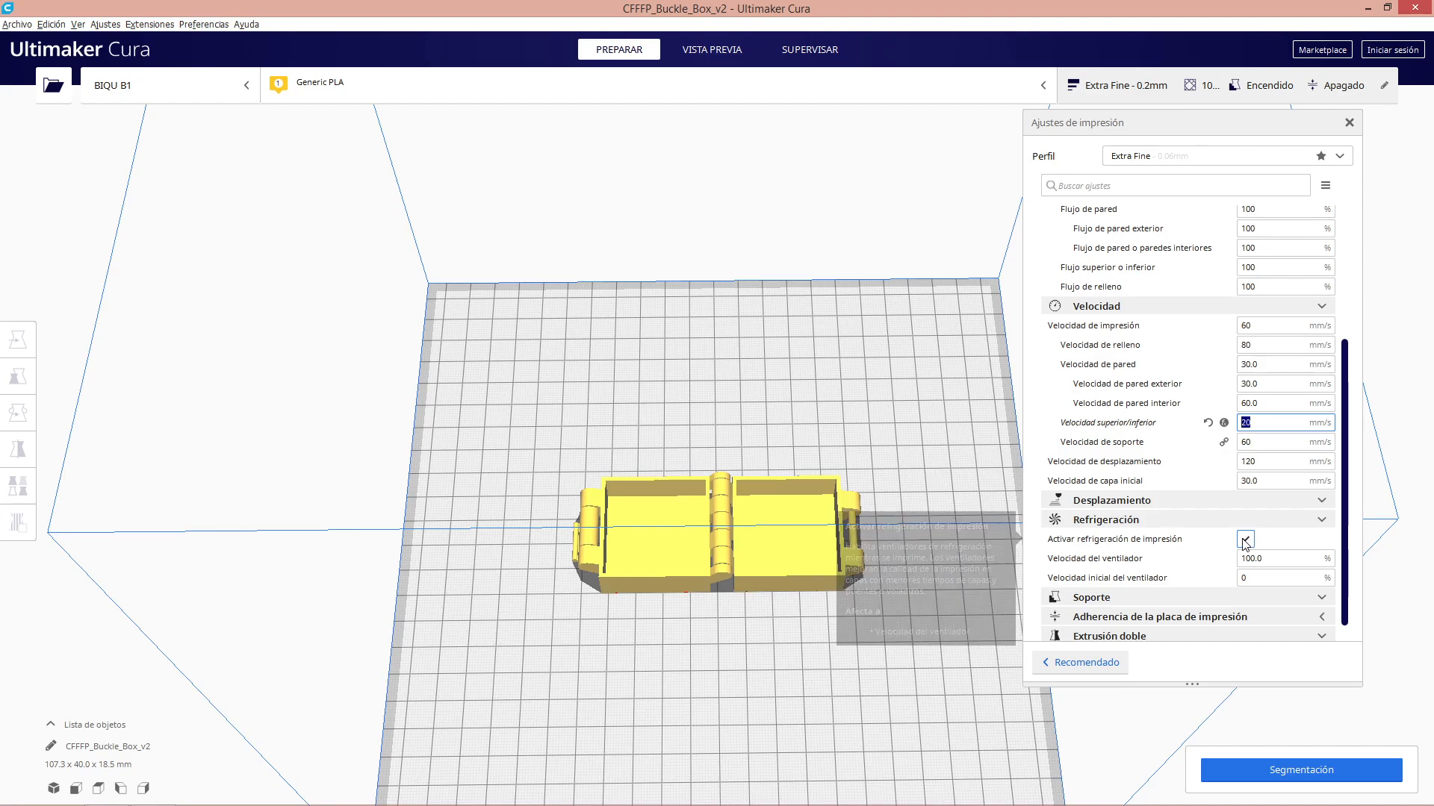
{"action": "left_click", "coordinate": [1261, 495]}
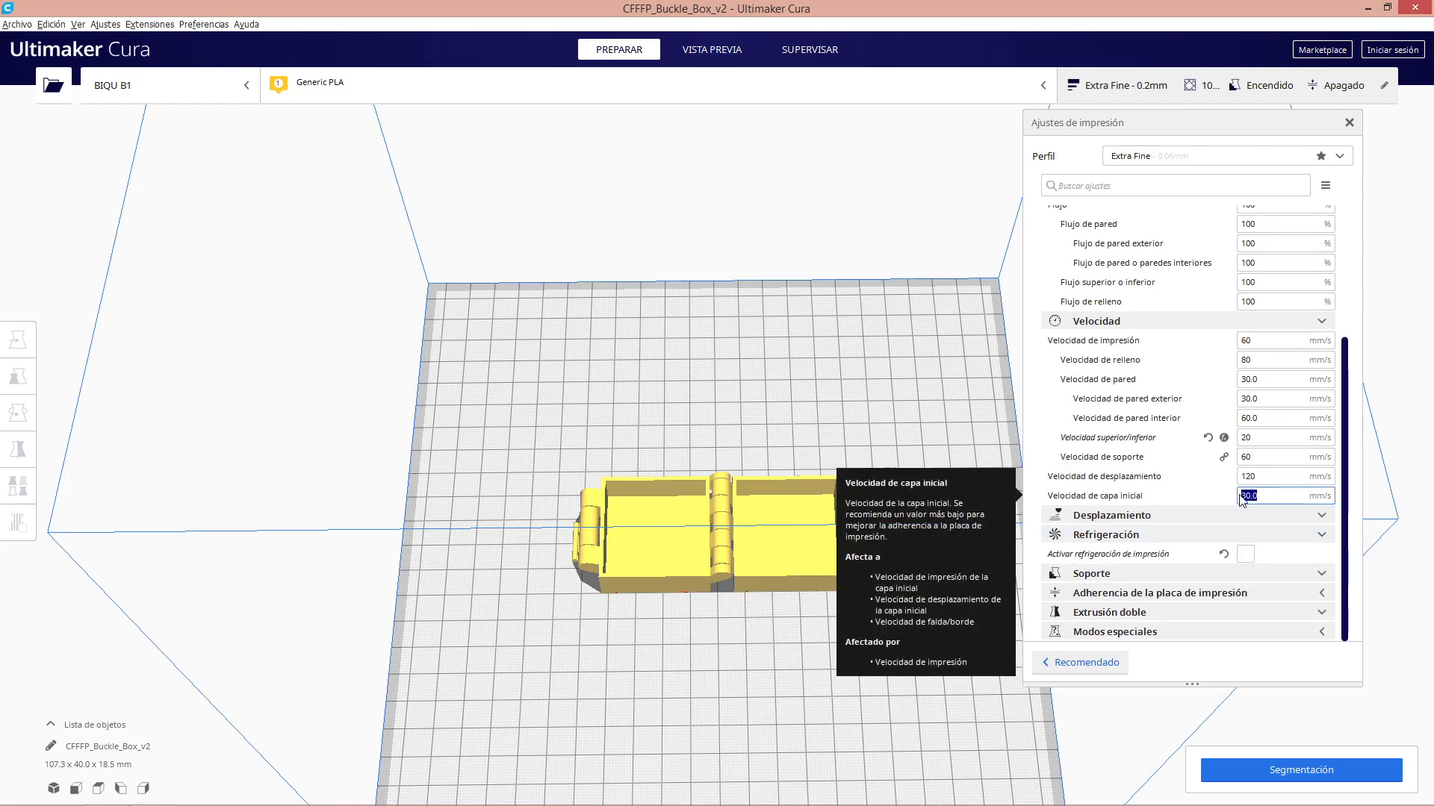
{"action": "left_click", "coordinate": [1247, 554]}
{"action": "double_click", "coordinate": [1241, 497]}
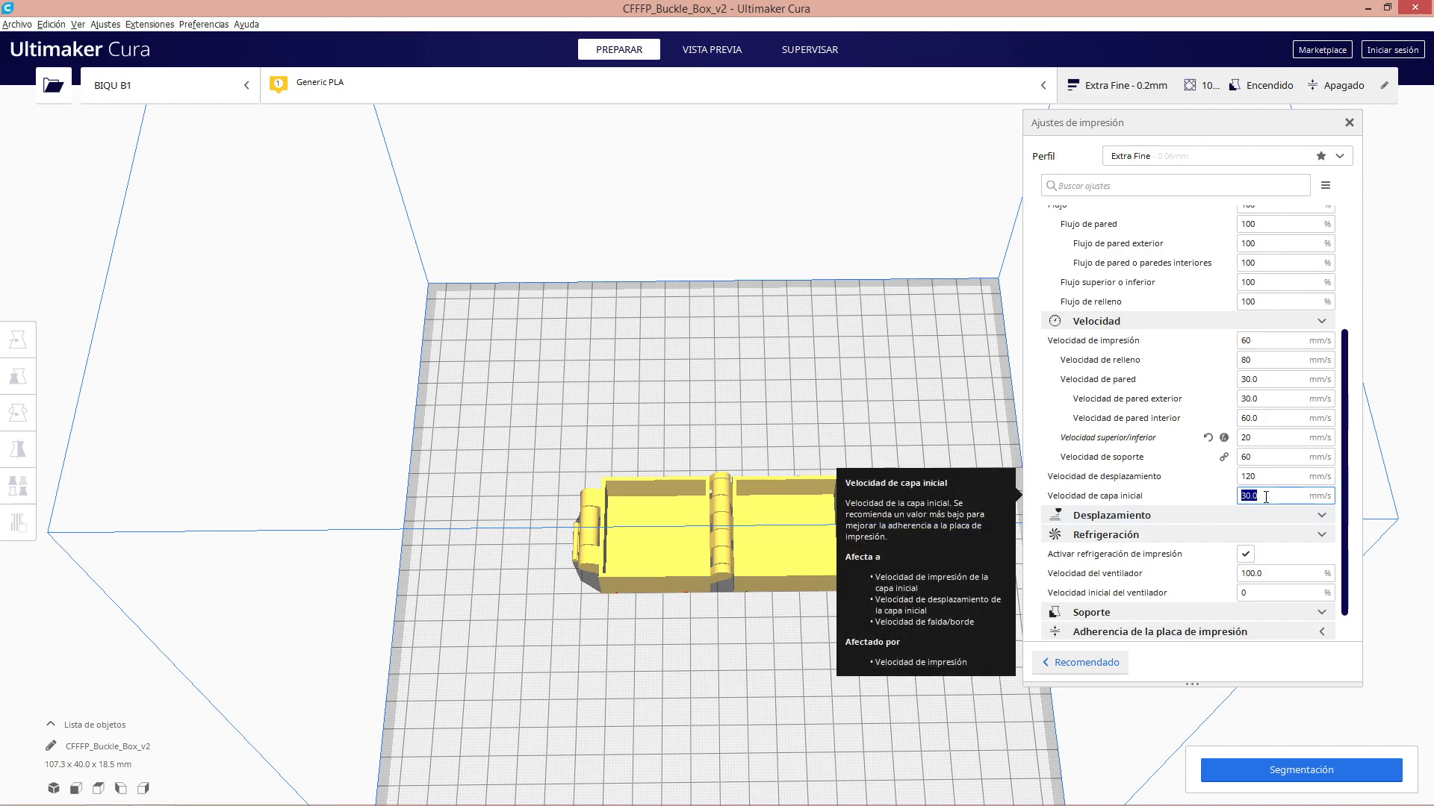
Expand the perimeter (Perímetro) settings and review the top/bottom thickness
{"action": "scroll", "coordinate": [1265, 497], "scroll_direction": "up", "scroll_amount": 5}
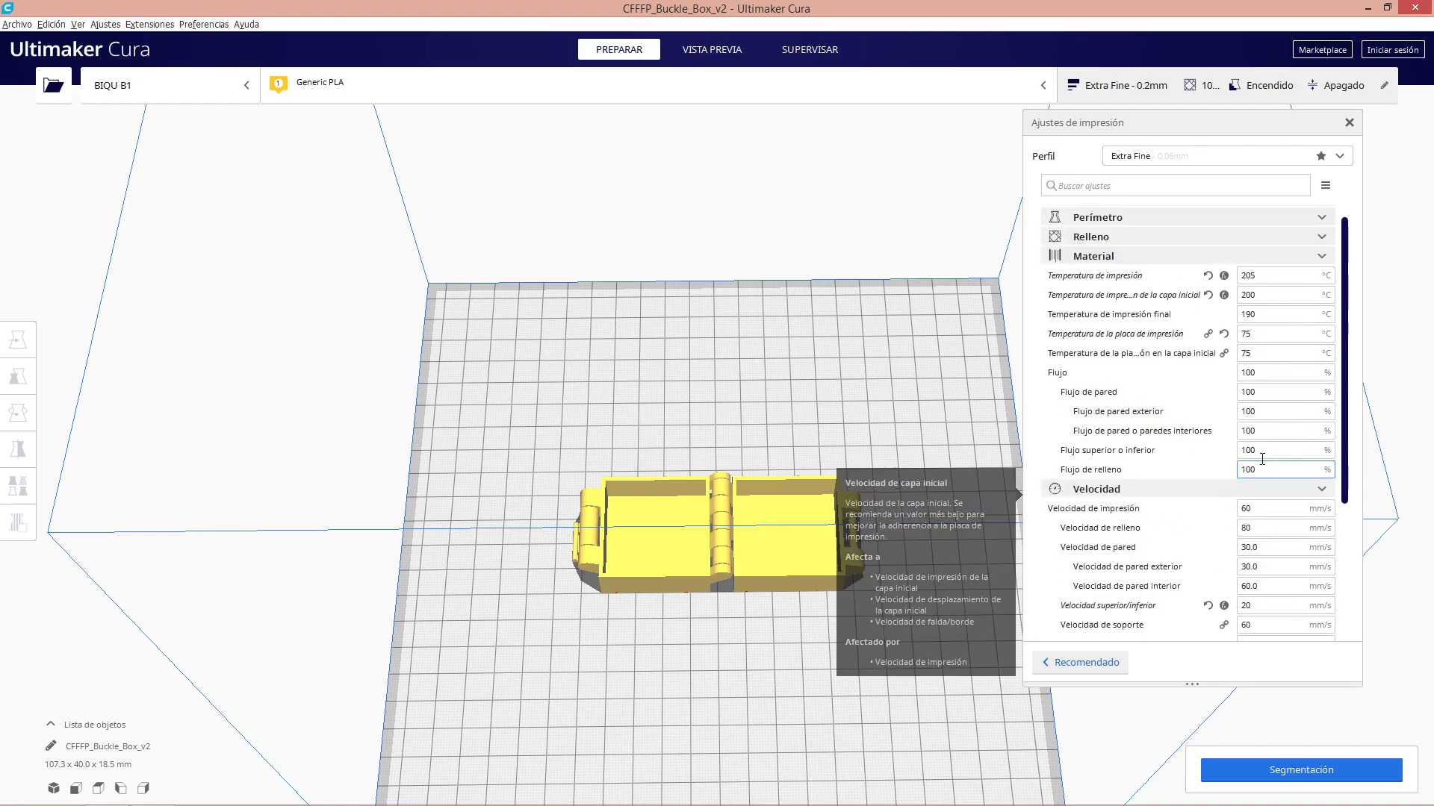
{"action": "scroll", "coordinate": [1209, 228], "scroll_direction": "down", "scroll_amount": 2}
{"action": "scroll", "coordinate": [1209, 228], "scroll_direction": "up", "scroll_amount": 3}
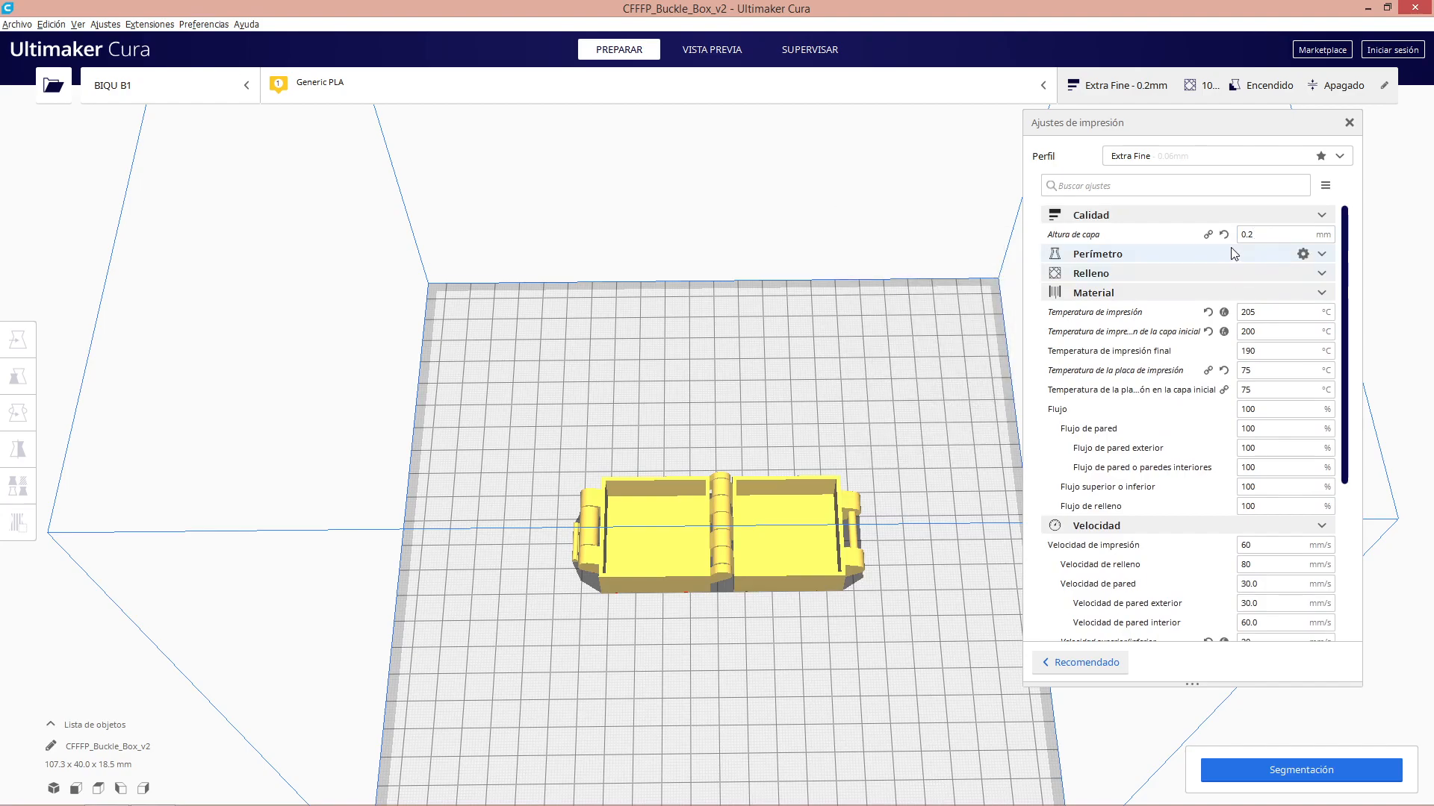
{"action": "left_click", "coordinate": [1240, 256]}
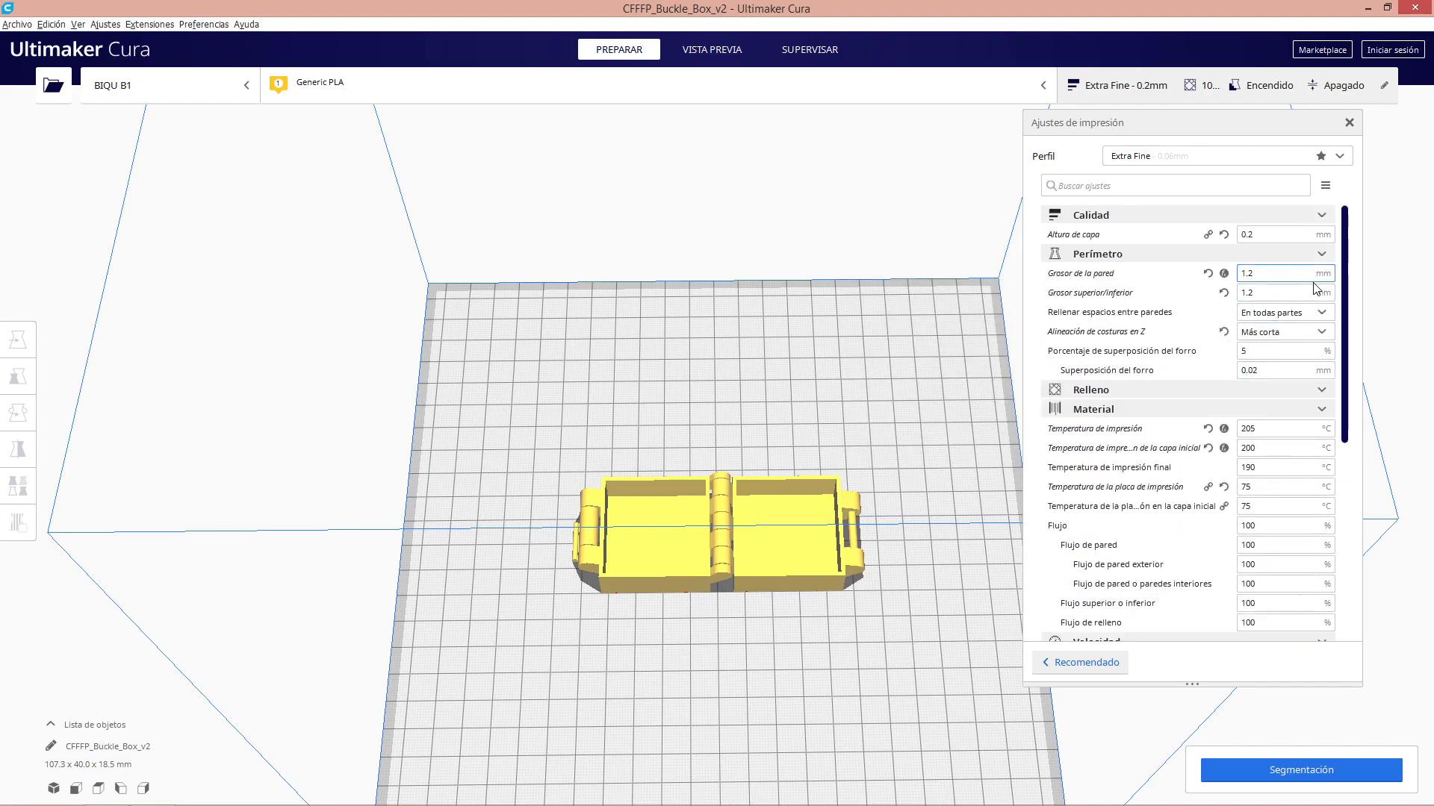
{"action": "left_click_drag", "start_coordinate": [1256, 293], "coordinate": [1243, 292]}
{"action": "left_click", "coordinate": [1255, 294]}
Compare the top/bottom speed with the other speed settings and with the material printing temperatures
{"action": "scroll", "coordinate": [1273, 438], "scroll_direction": "down", "scroll_amount": 7}
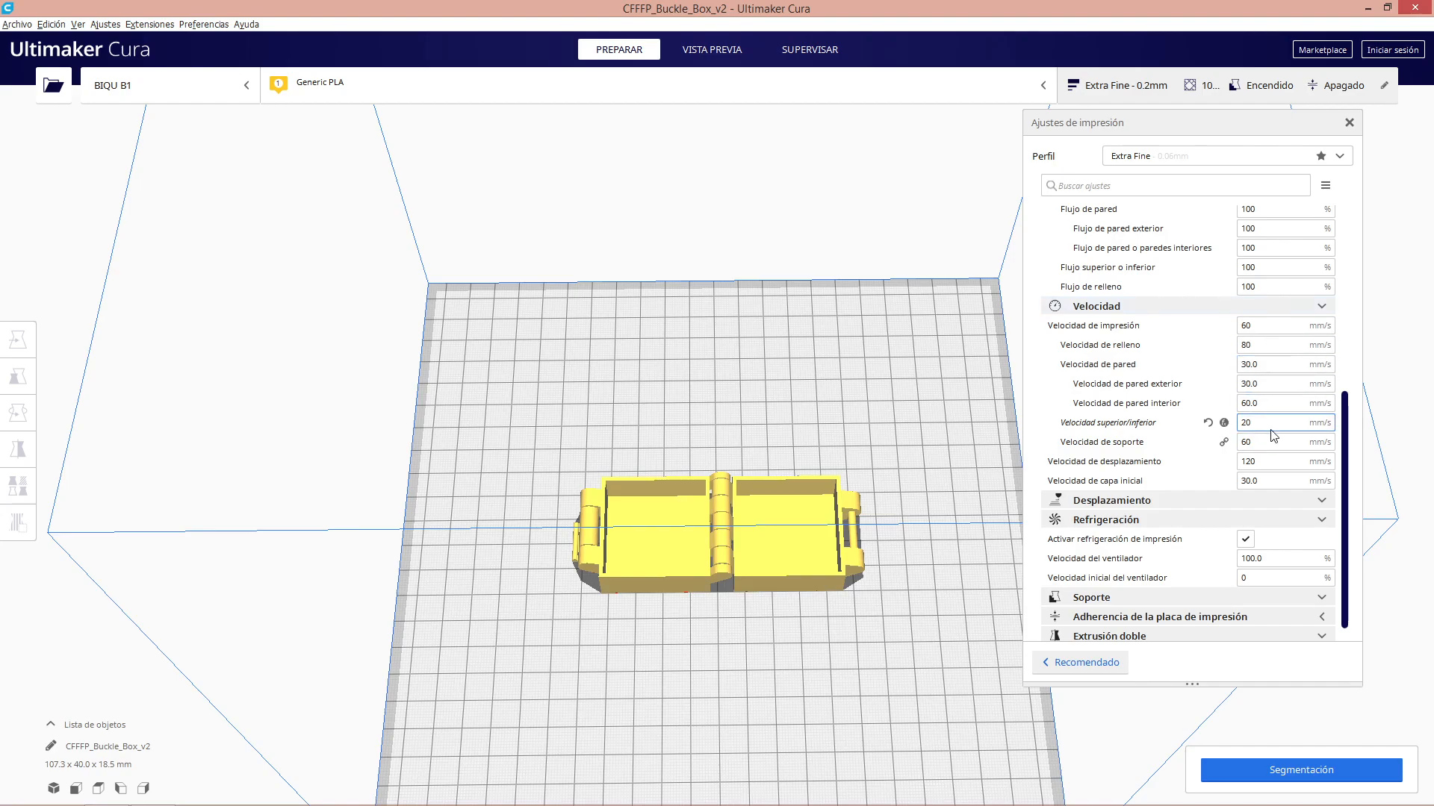
{"action": "mouse_move", "coordinate": [1156, 429]}
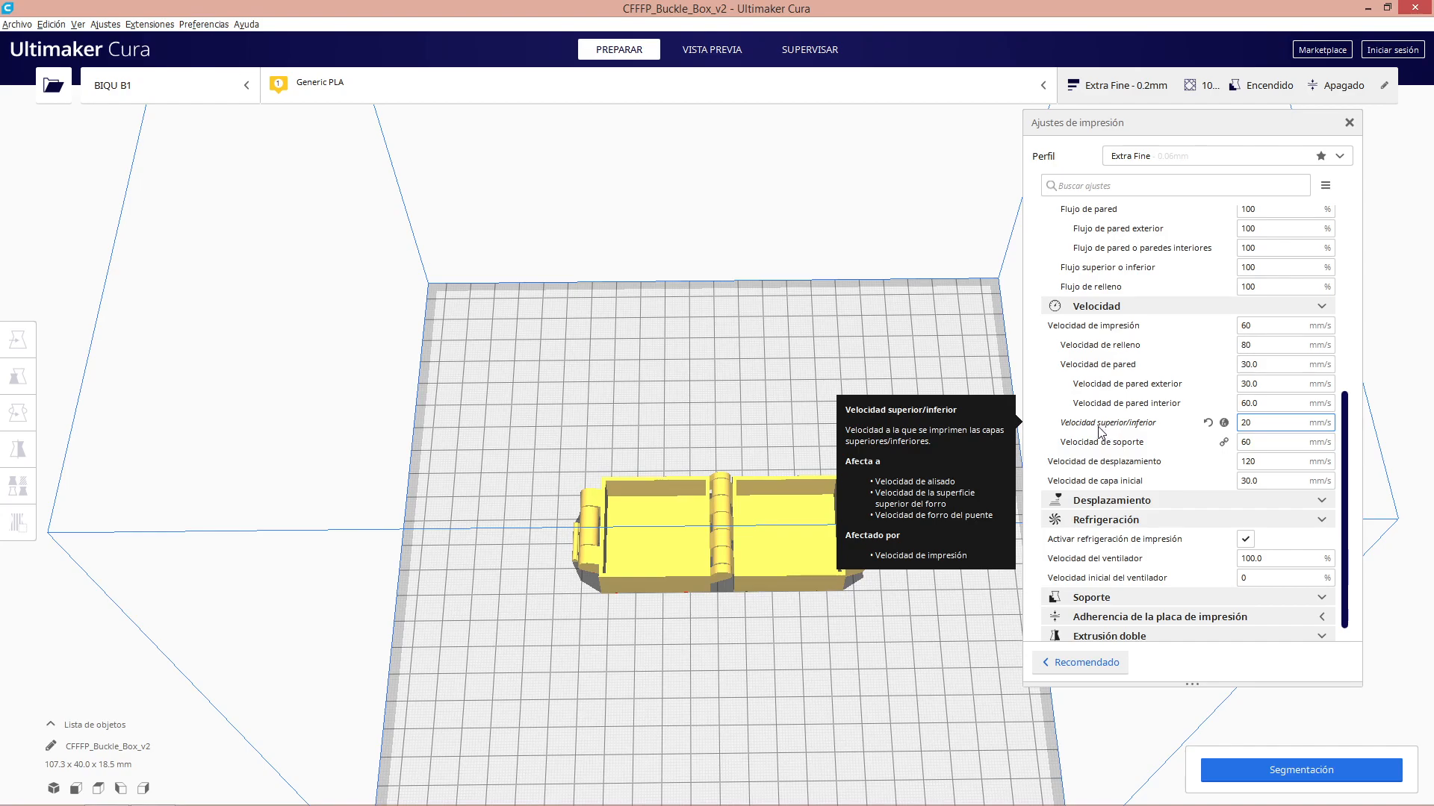
{"action": "scroll", "coordinate": [1102, 430], "scroll_direction": "down", "scroll_amount": 1}
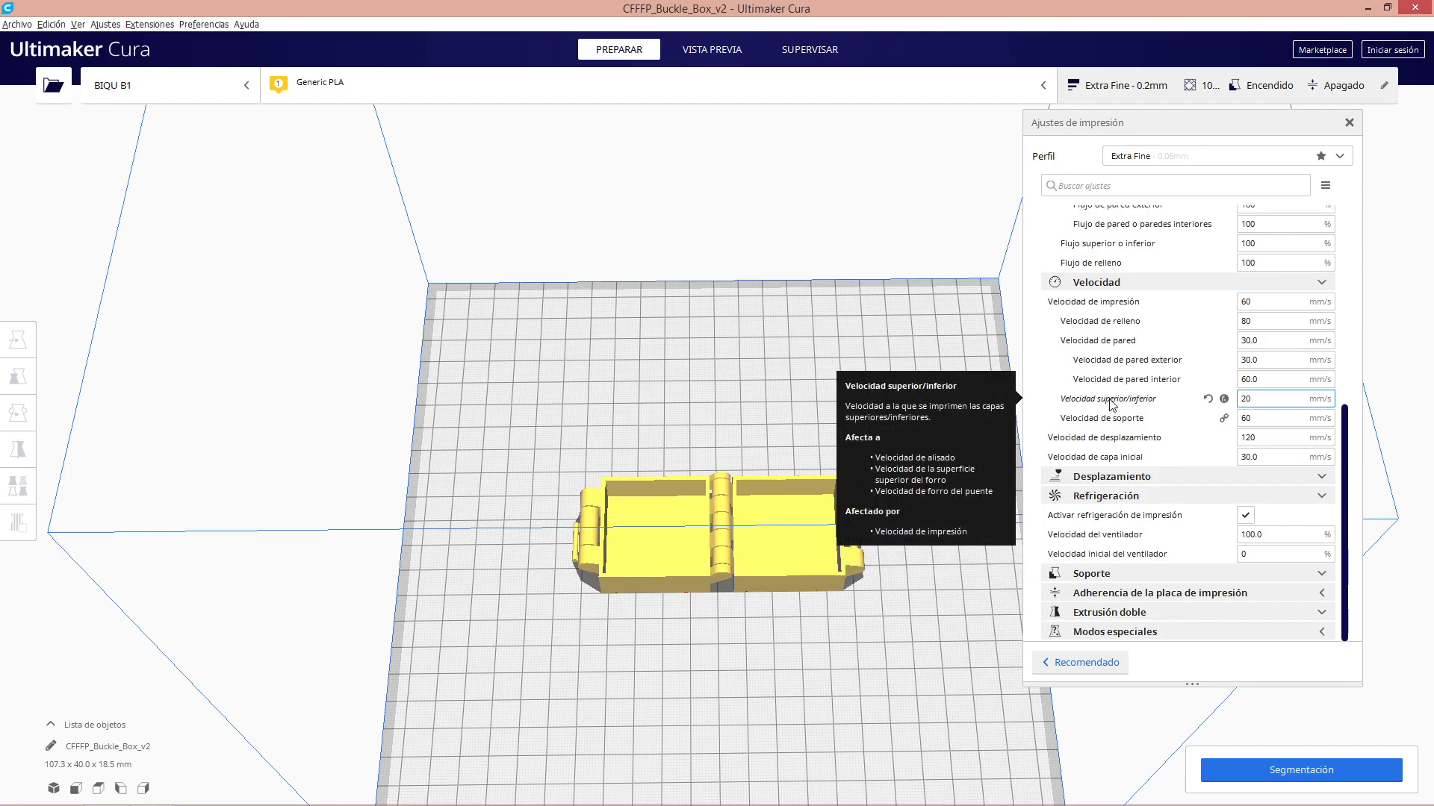
{"action": "scroll", "coordinate": [1111, 407], "scroll_direction": "up", "scroll_amount": 5}
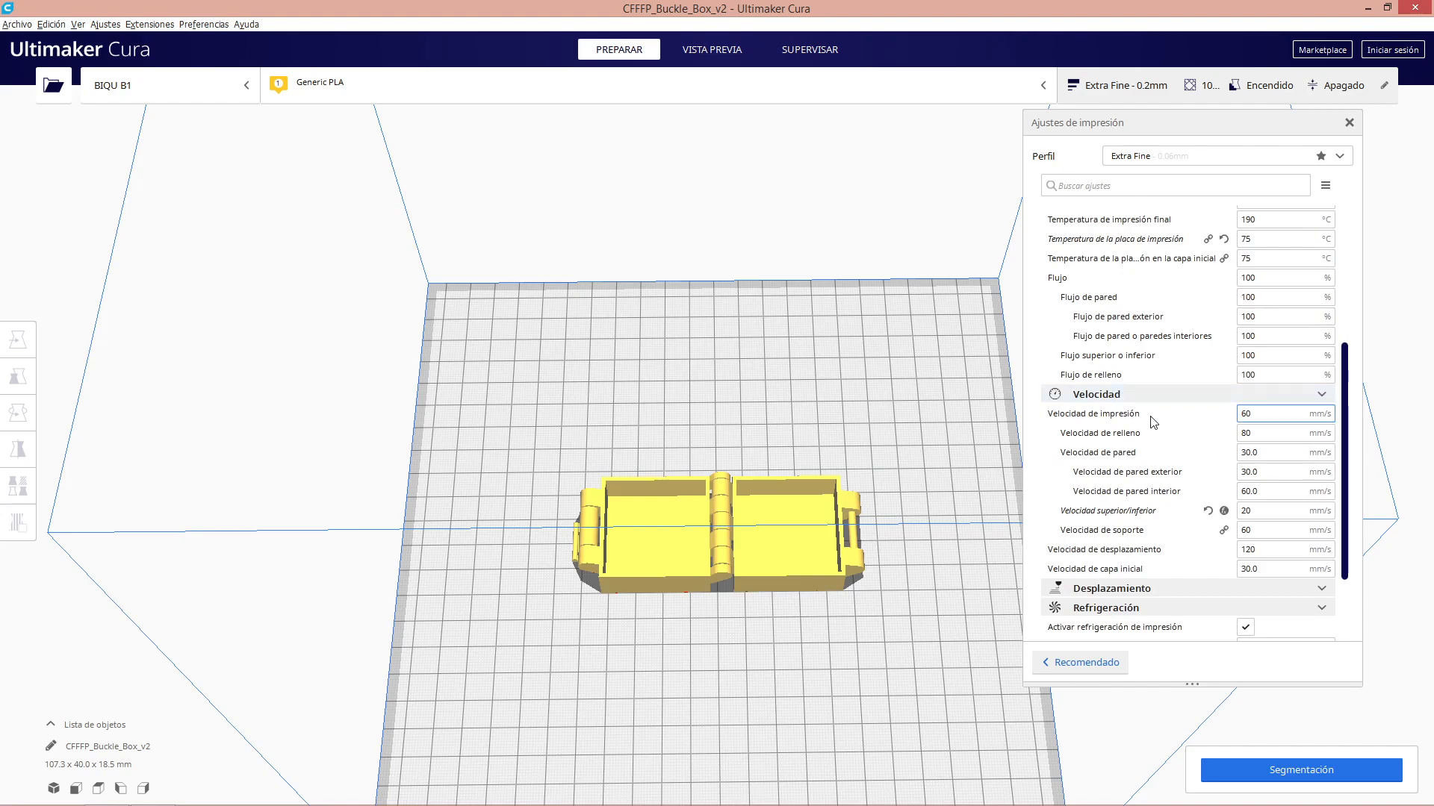
{"action": "scroll", "coordinate": [1153, 422], "scroll_direction": "up", "scroll_amount": 2}
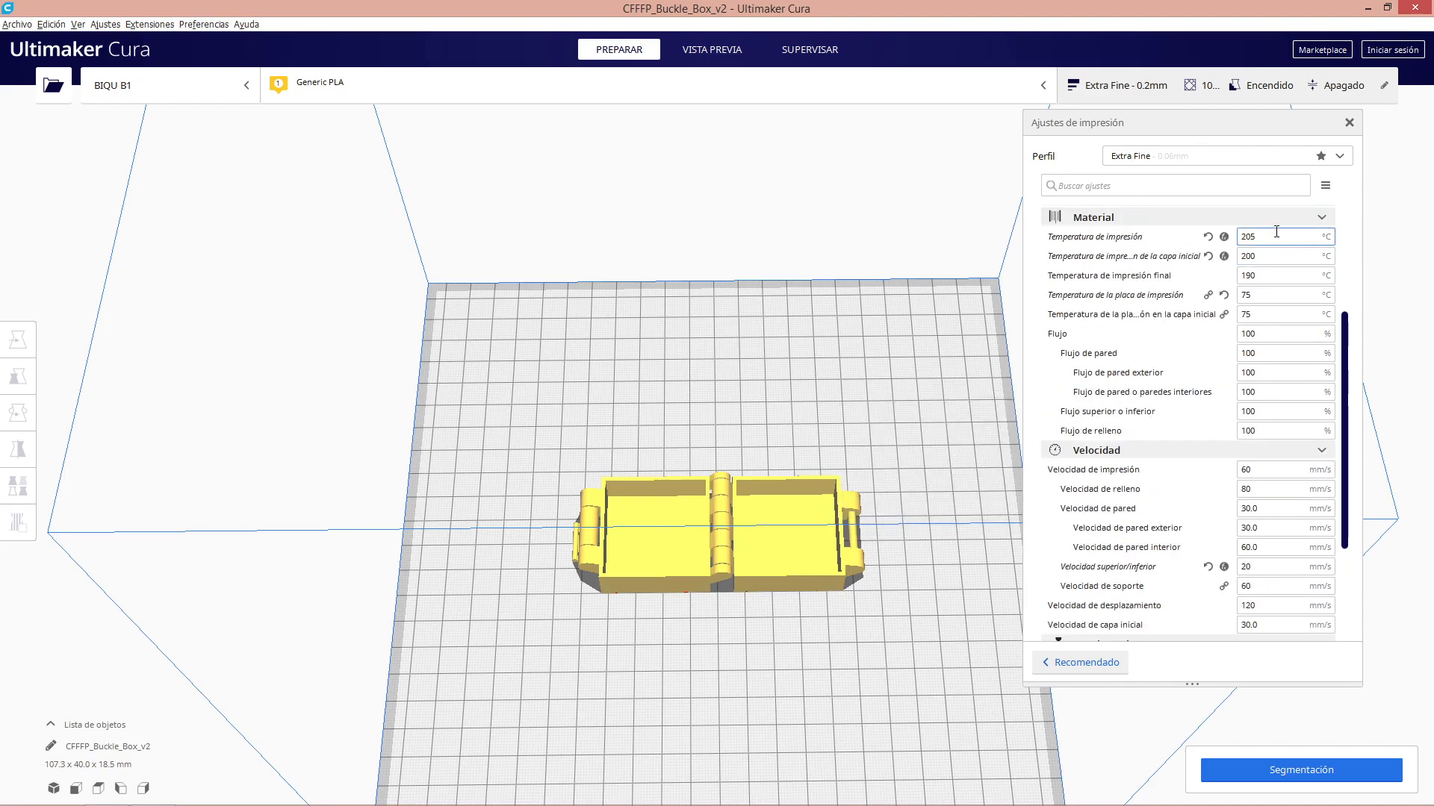
{"action": "scroll", "coordinate": [1276, 231], "scroll_direction": "down", "scroll_amount": 4}
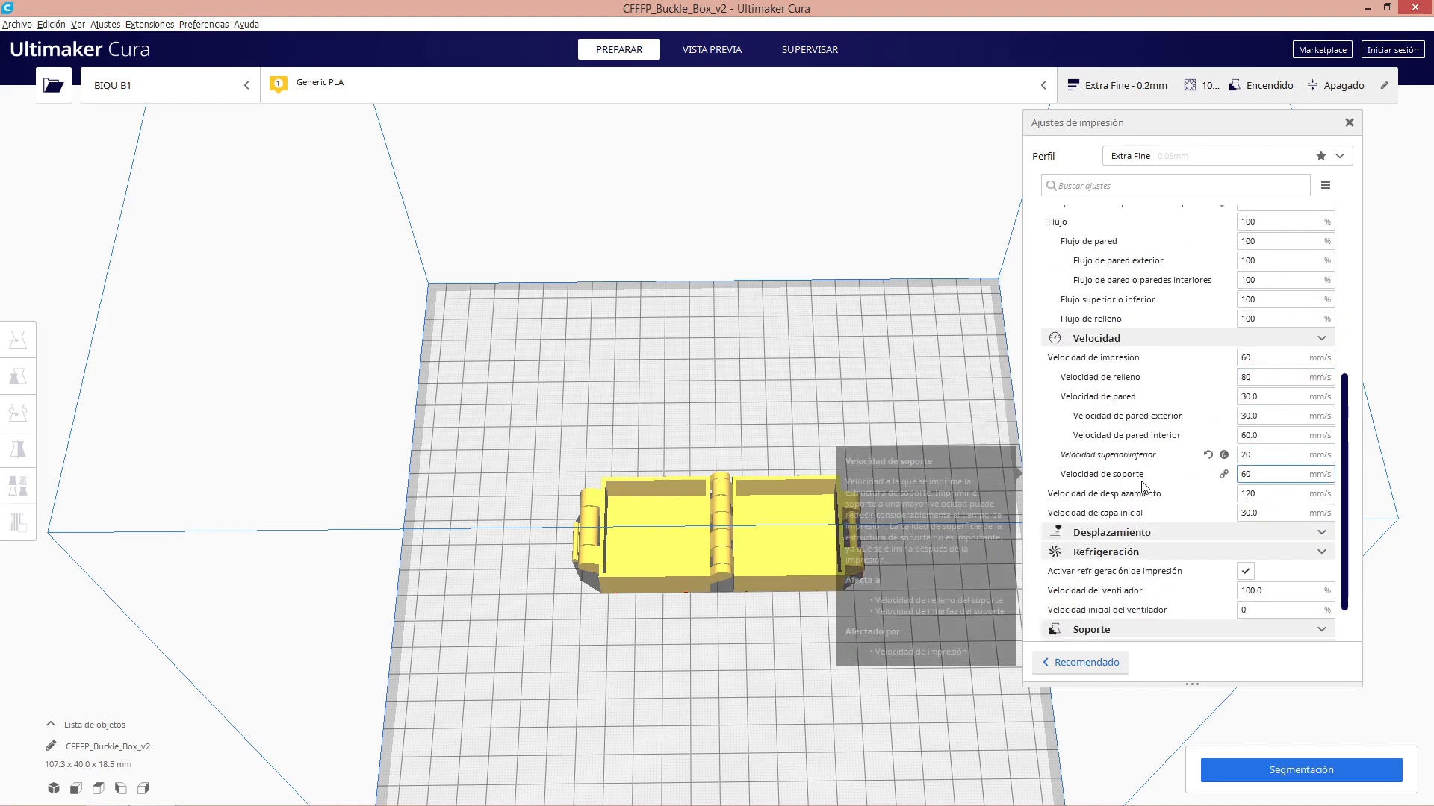
{"action": "left_click_drag", "start_coordinate": [1258, 459], "coordinate": [1230, 455]}
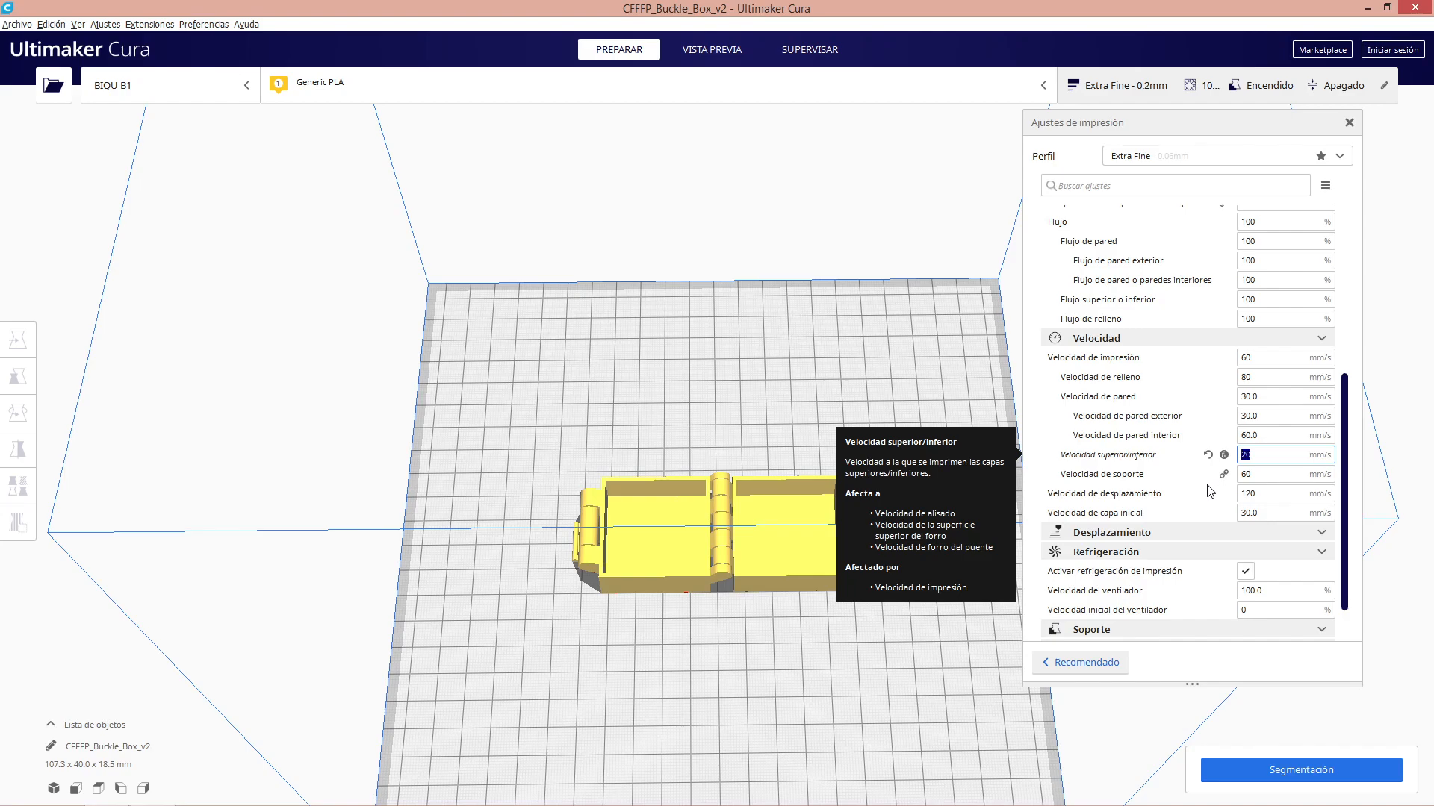
{"action": "left_click", "coordinate": [1265, 454]}
{"action": "scroll", "coordinate": [1260, 456], "scroll_direction": "up", "scroll_amount": 5}
{"action": "scroll", "coordinate": [1261, 457], "scroll_direction": "down", "scroll_amount": 5}
{"action": "left_click_drag", "start_coordinate": [1252, 455], "coordinate": [1236, 458]}
{"action": "scroll", "coordinate": [1284, 467], "scroll_direction": "up", "scroll_amount": 2}
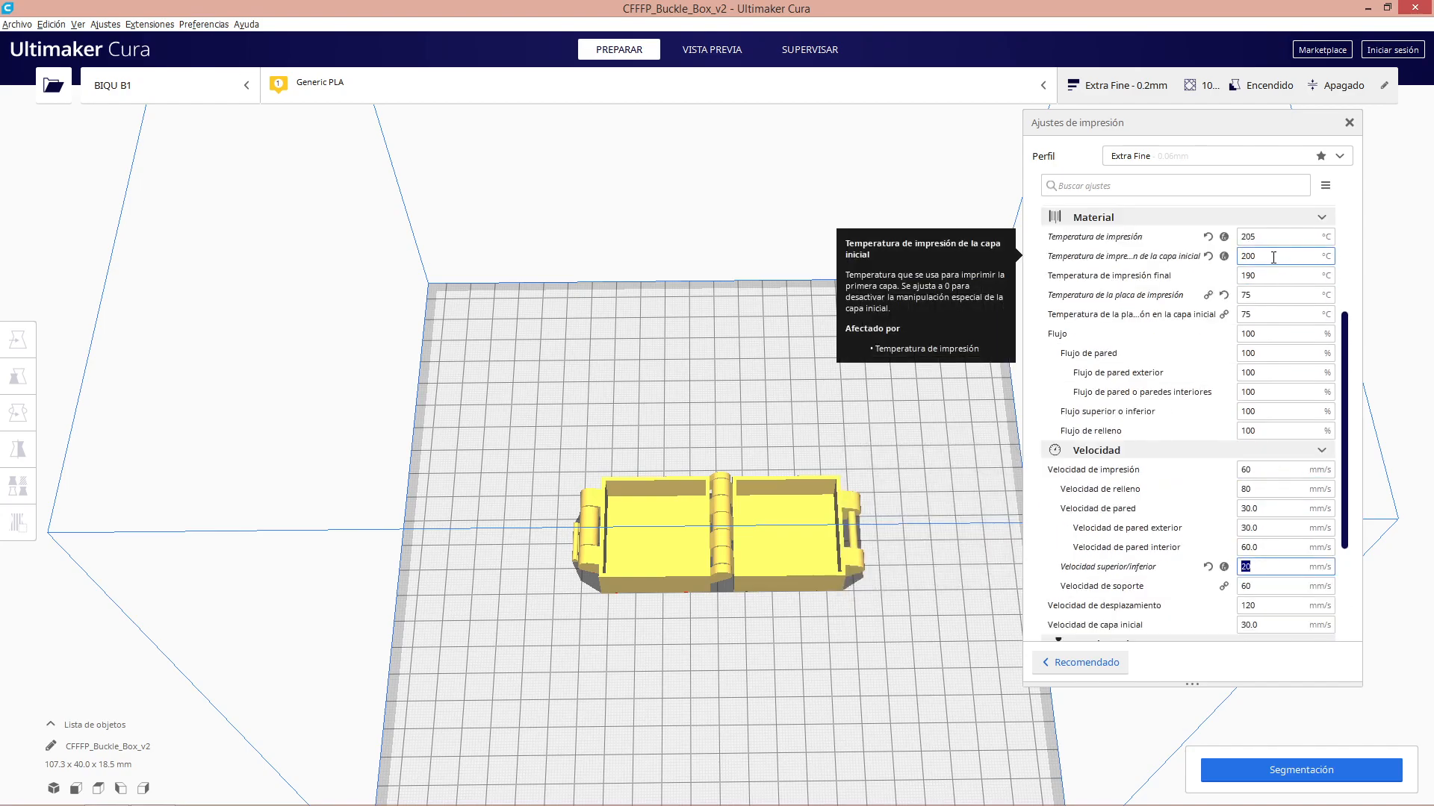
Review the printing temperature alongside the initial layer speed and the cooling settings
{"action": "left_click_drag", "start_coordinate": [1270, 237], "coordinate": [1238, 238]}
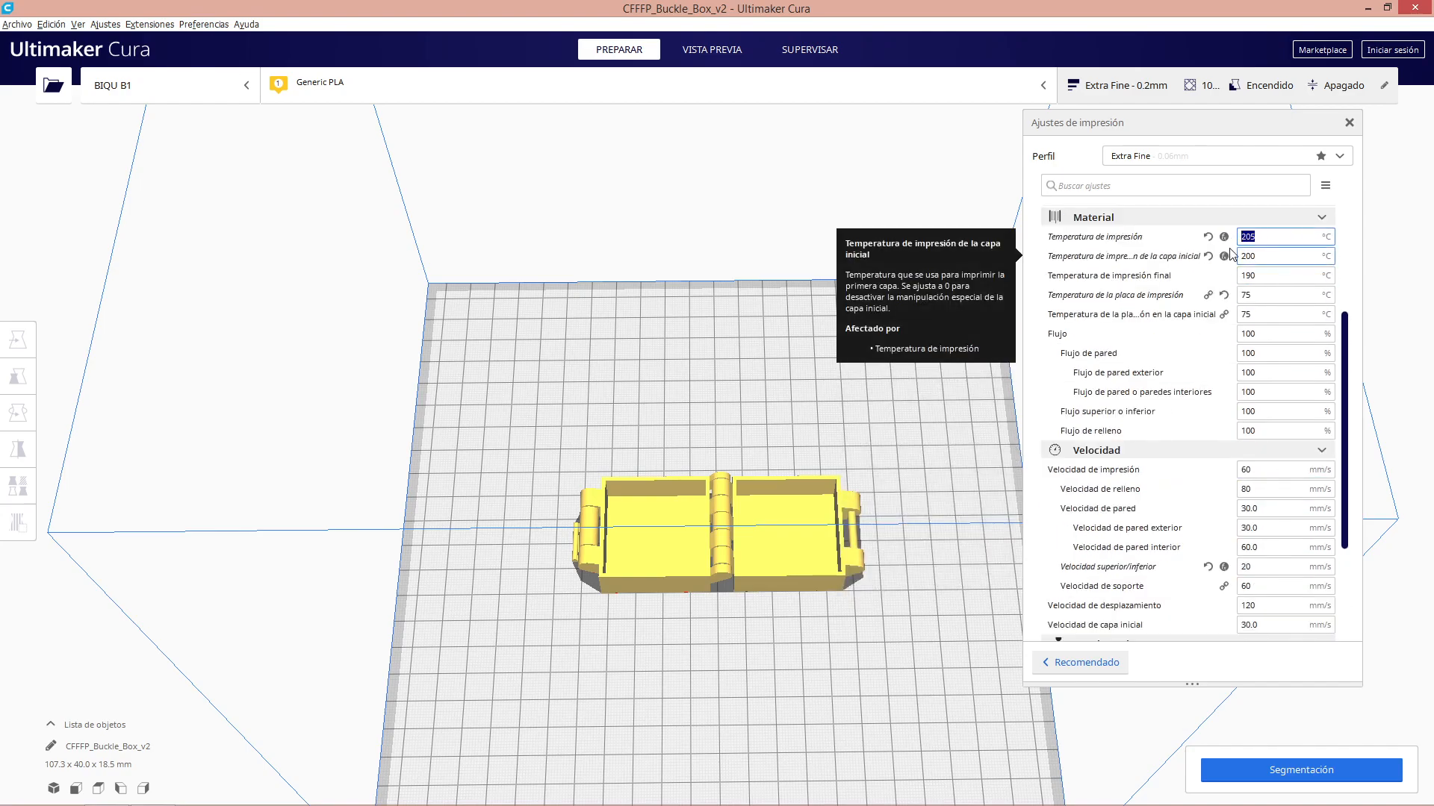
{"action": "left_click", "coordinate": [1258, 238]}
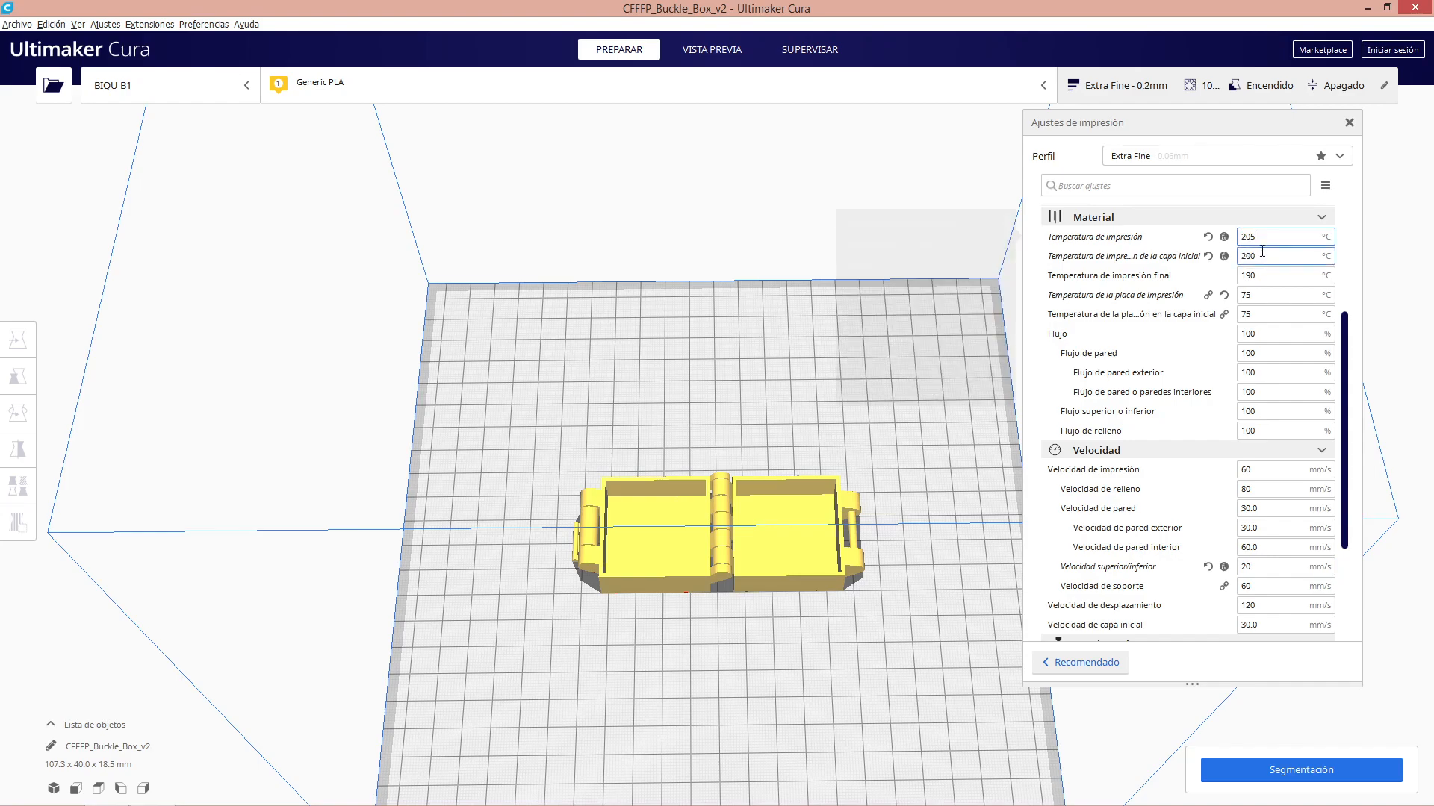
{"action": "scroll", "coordinate": [1267, 451], "scroll_direction": "down", "scroll_amount": 3}
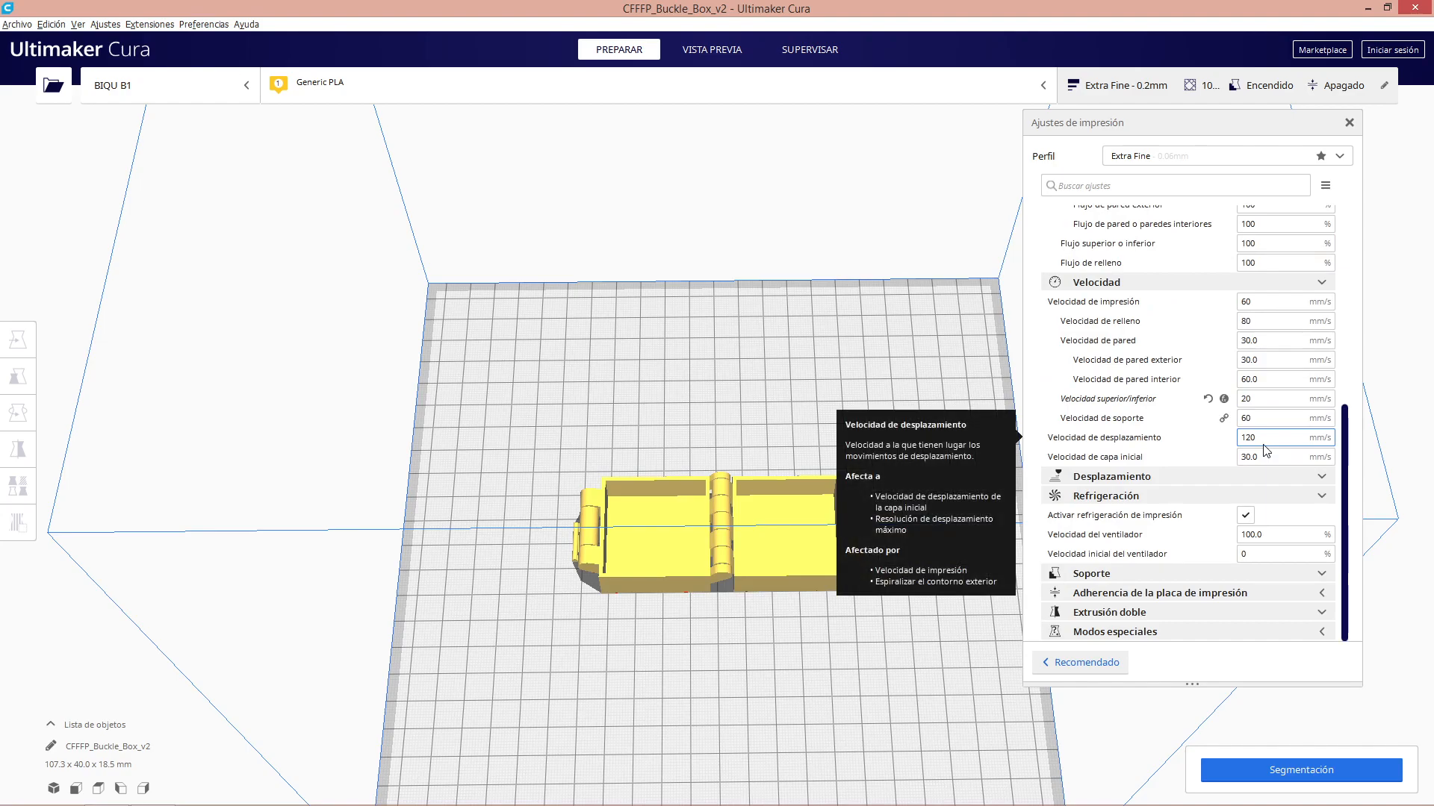
{"action": "left_click", "coordinate": [1266, 457]}
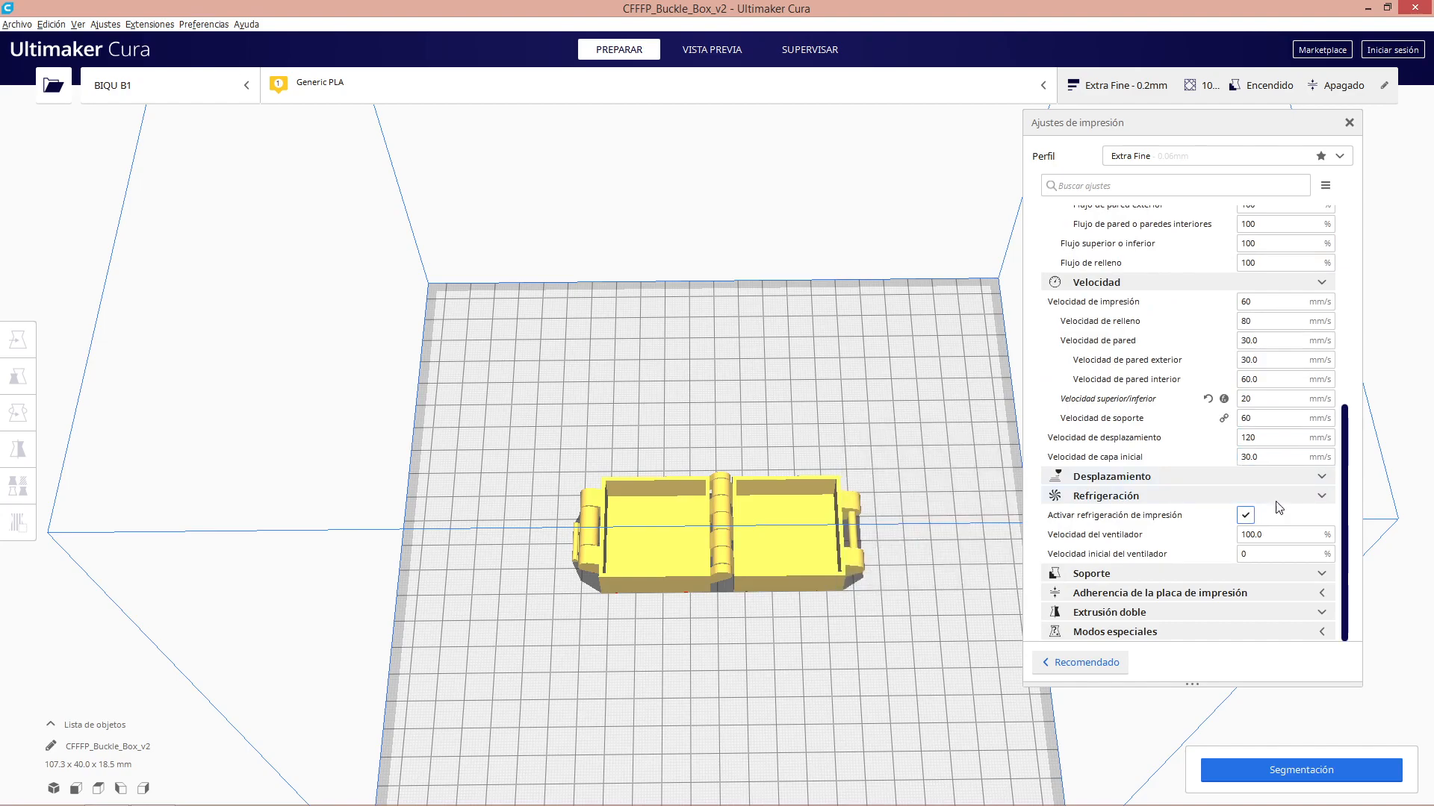
Set the print speed (Velocidad de impresión) to 40 mm/s
{"action": "scroll", "coordinate": [1289, 410], "scroll_direction": "up", "scroll_amount": 3}
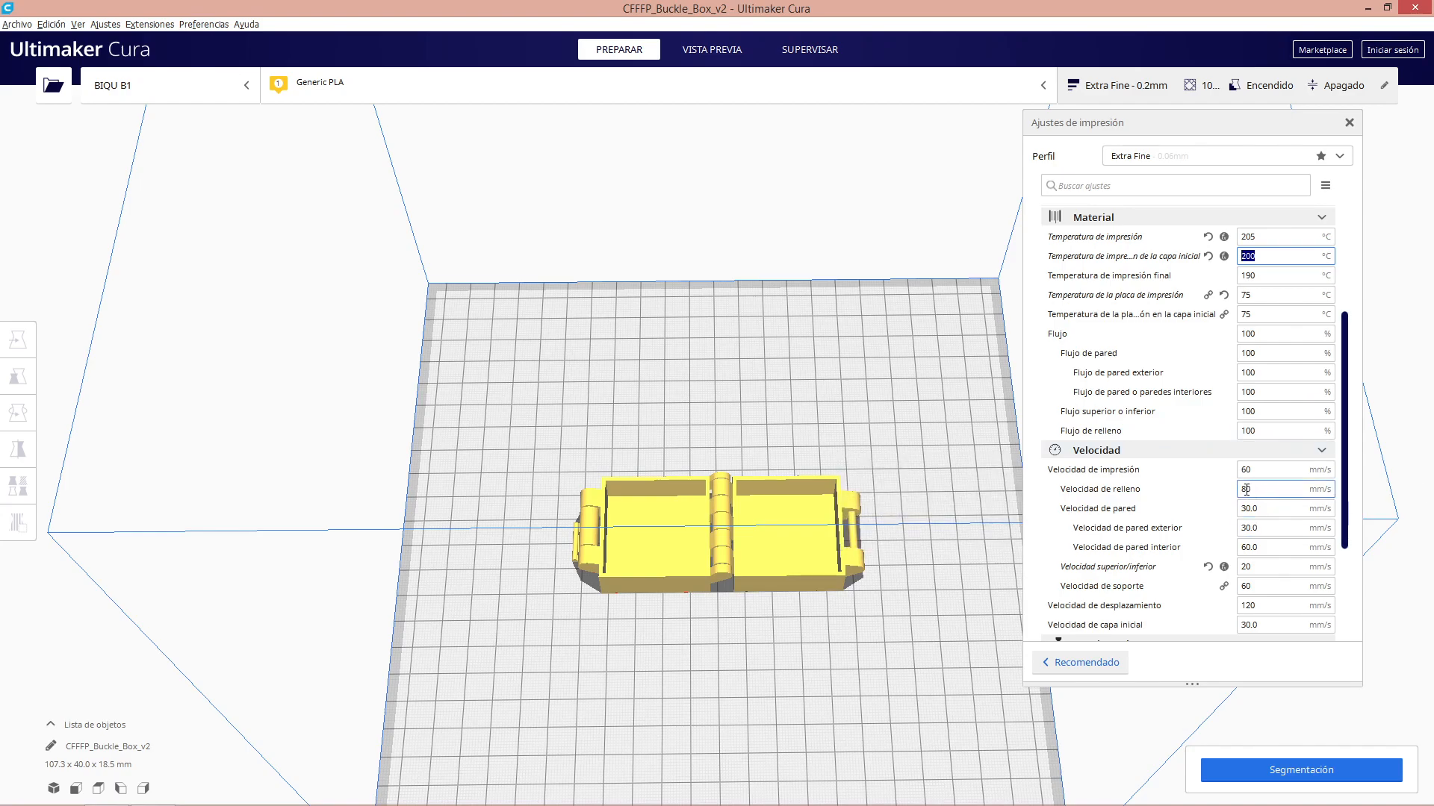
{"action": "double_click", "coordinate": [1246, 469]}
{"action": "type", "text": "40"}
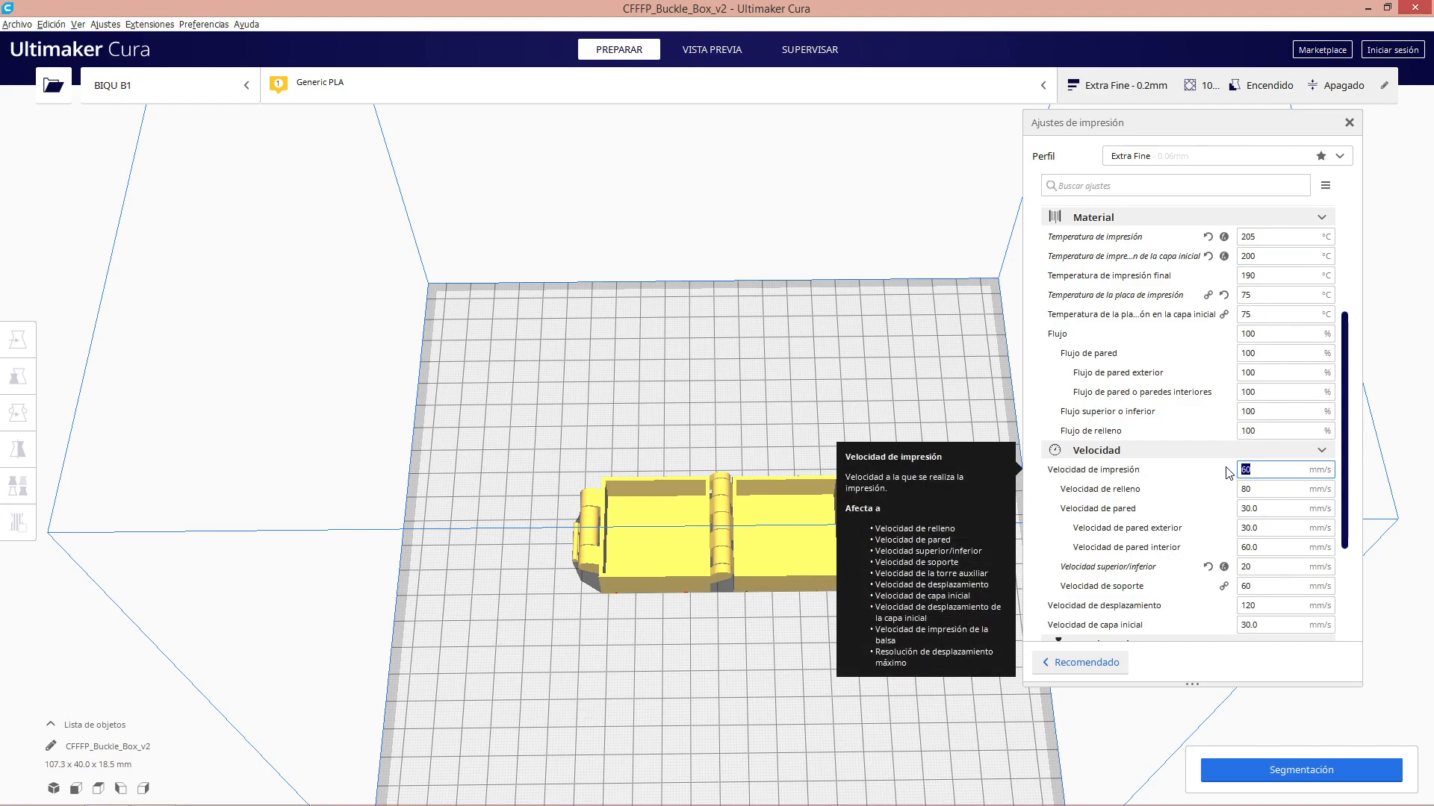